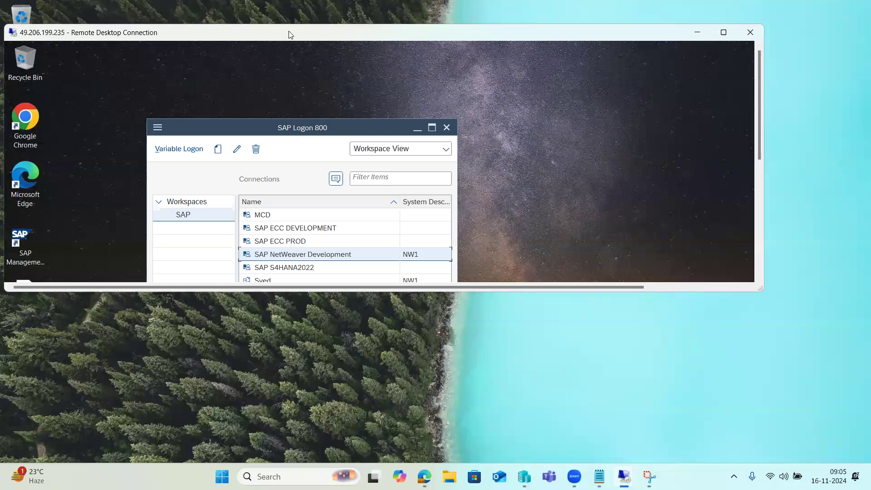
Enlarge the remote desktop window and read the stack configuration file error on the Software Update Manager page
left_click_drag(290, 34, 285, 11)
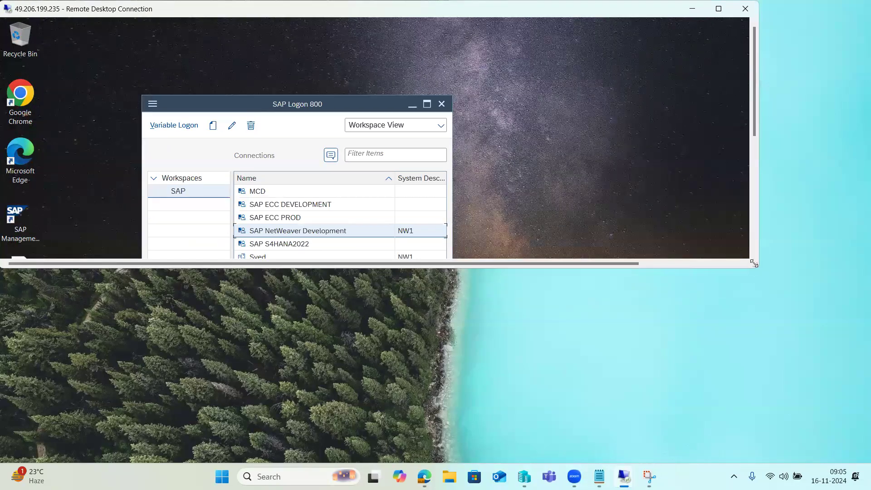
left_click_drag(753, 263, 860, 460)
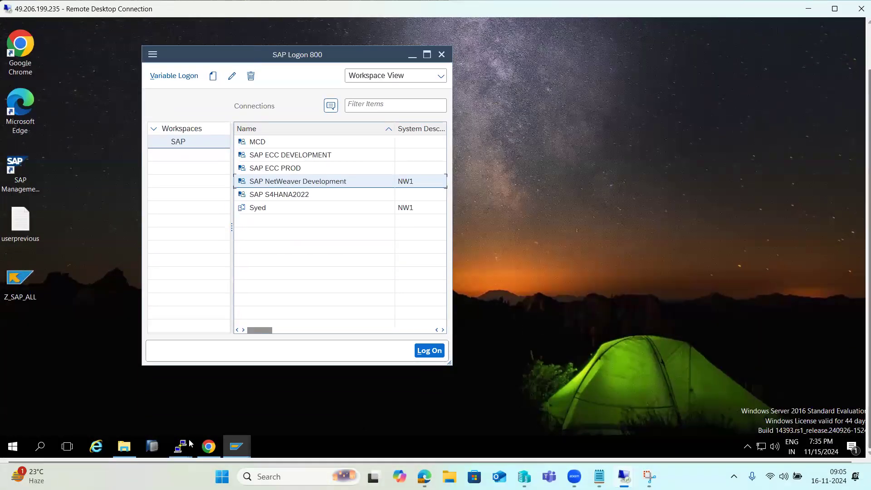
left_click(215, 412)
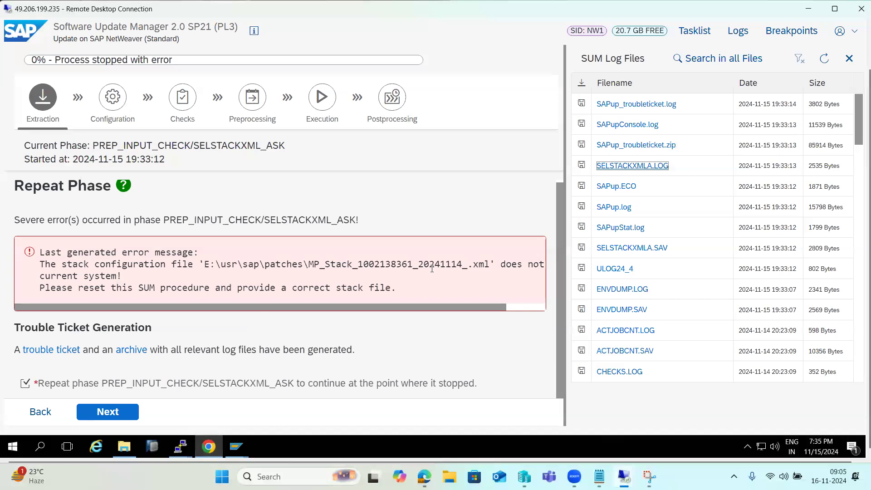
left_click_drag(50, 276, 82, 276)
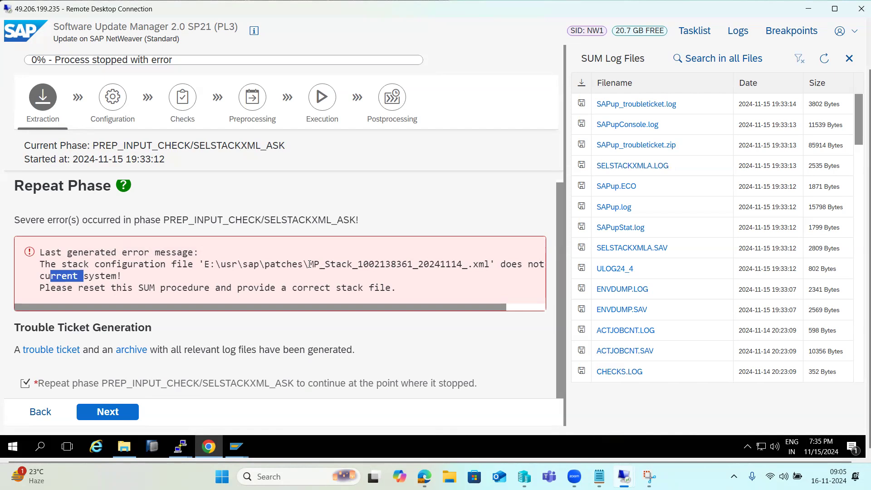
left_click_drag(309, 264, 331, 267)
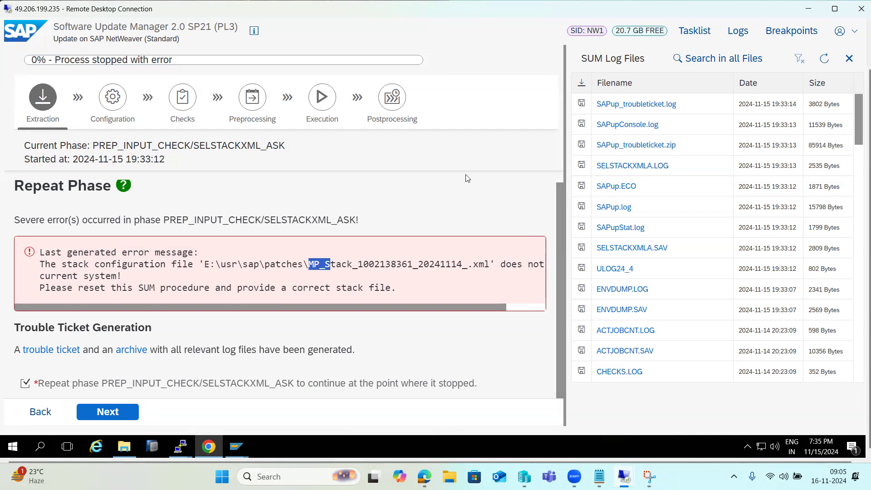
Examine the SELSTACKXMLA.LOG file for the ST-PI component's SP level mismatch between the stack XML and the source system
left_click(611, 166)
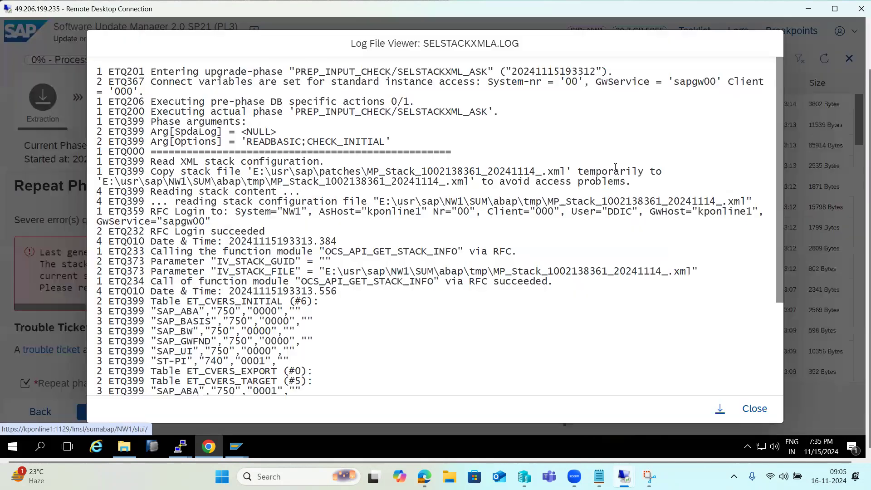
scroll(298, 267, "down", 4)
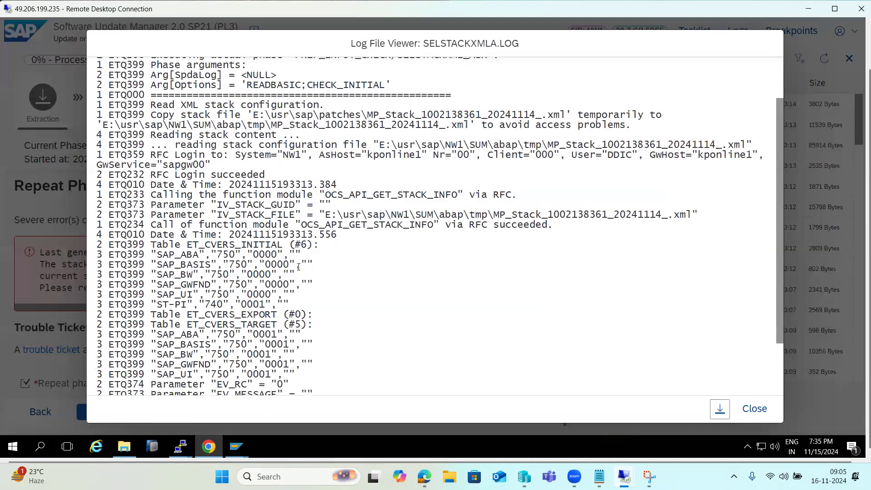
left_click_drag(163, 182, 261, 284)
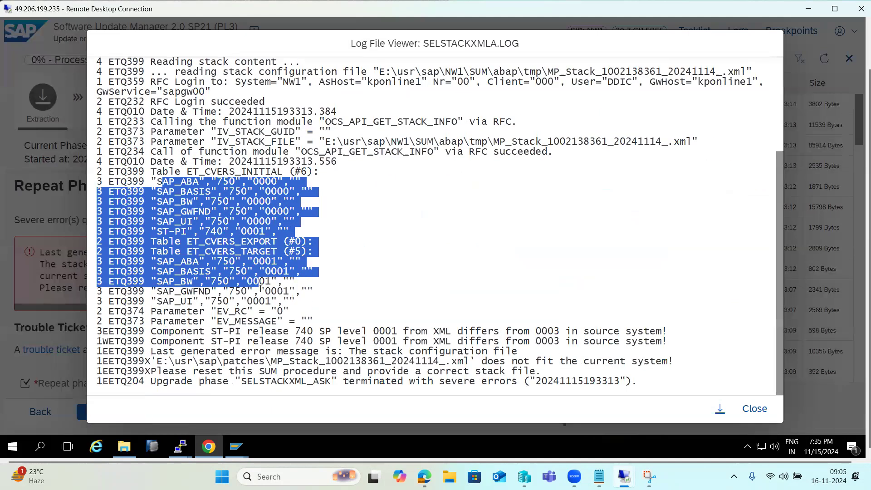
left_click_drag(169, 341, 668, 341)
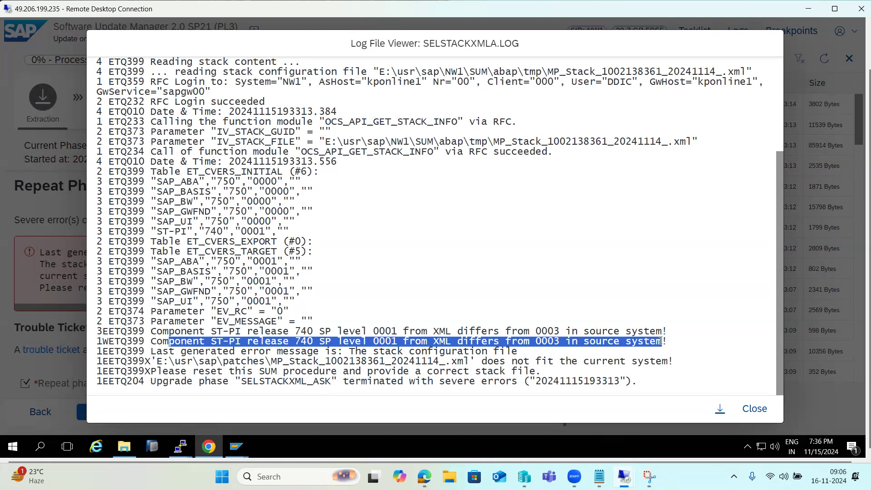
left_click(374, 343)
left_click_drag(374, 341, 396, 341)
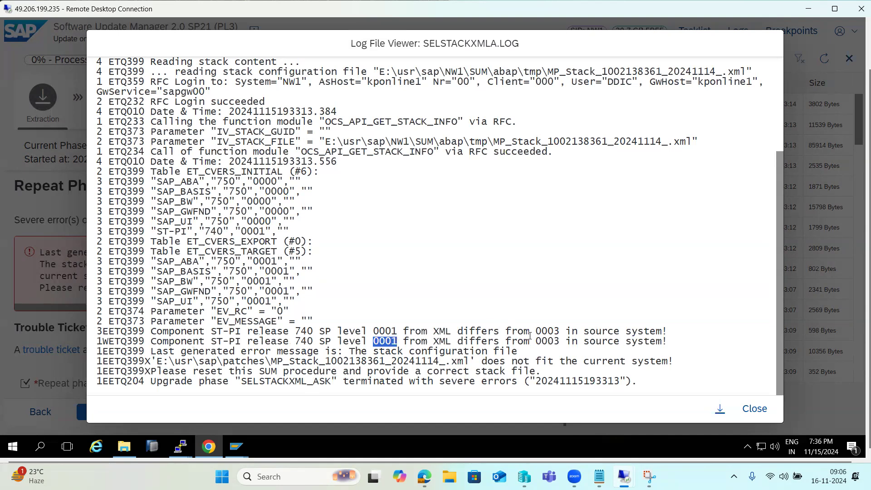
left_click_drag(535, 341, 558, 341)
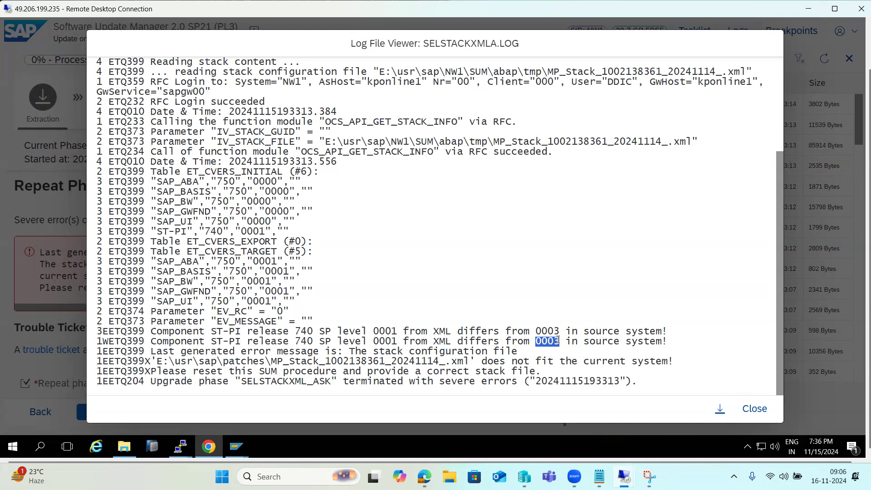
left_click(750, 409)
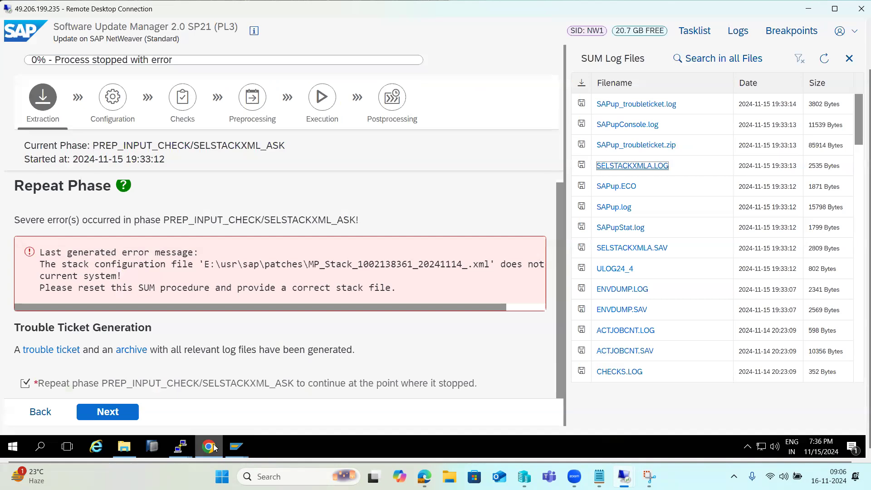
Check the ST-PI component's release and SP level in the installed software details of the SAP system status
left_click(237, 447)
left_click(286, 390)
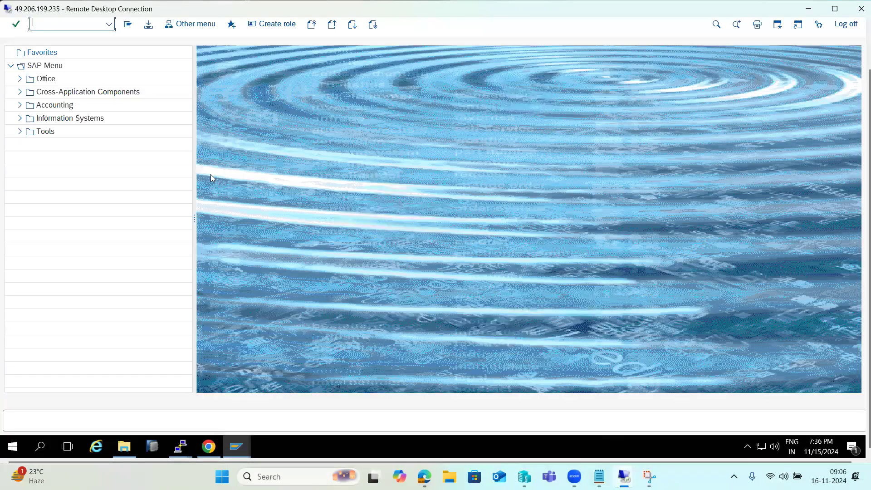
scroll(860, 164, "up", 1)
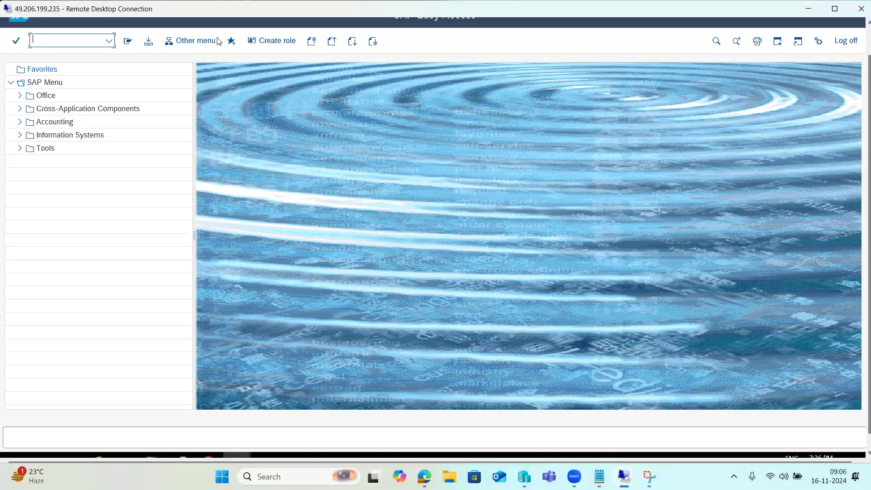
left_click(163, 23)
left_click(183, 231)
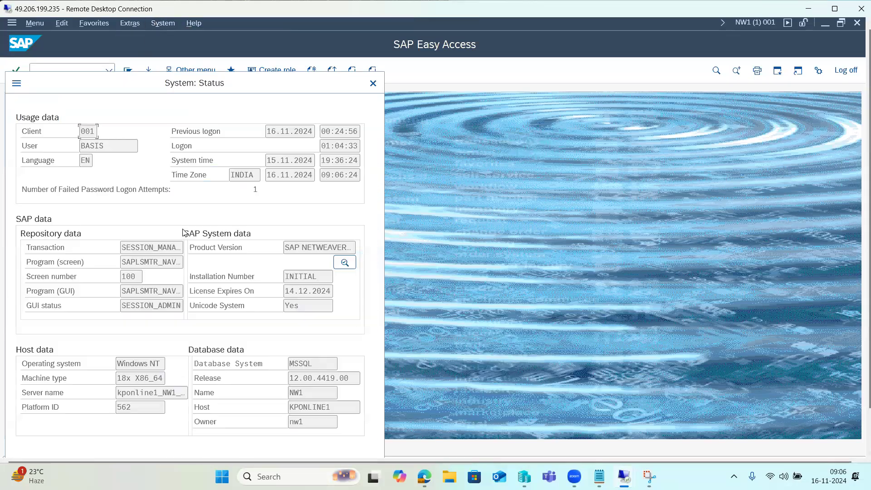
left_click(345, 263)
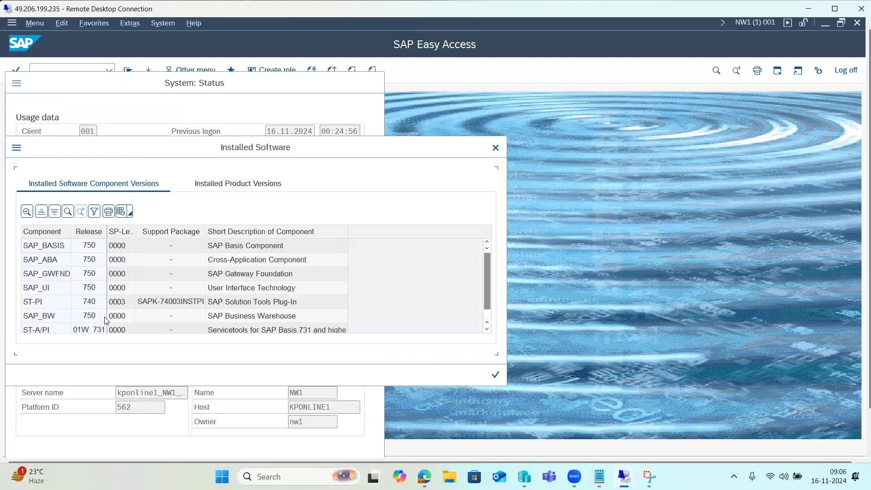
left_click(53, 303)
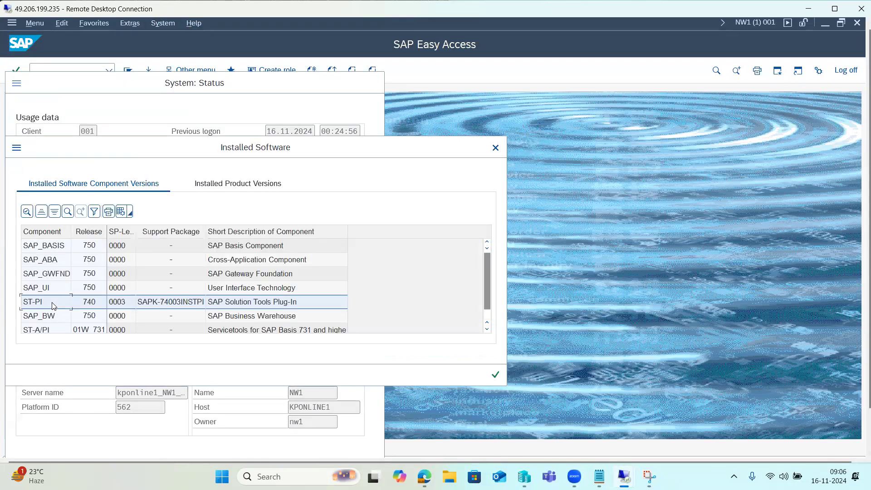
left_click(121, 303)
left_click(495, 374)
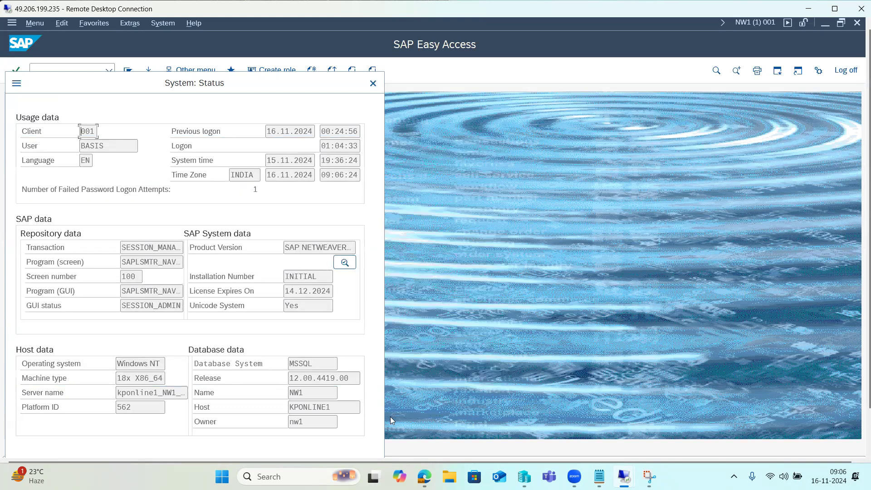
left_click(373, 84)
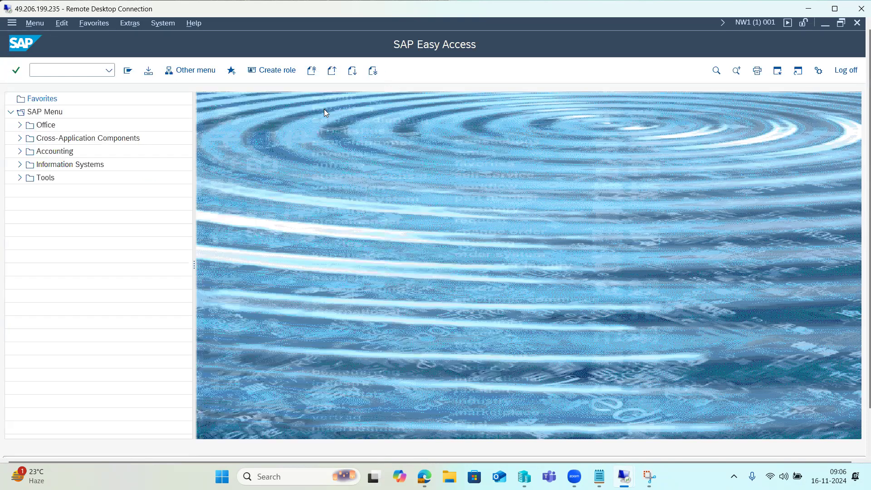
Run transaction SPAM and display the directory of imported support packages
type("spam")
key("Return")
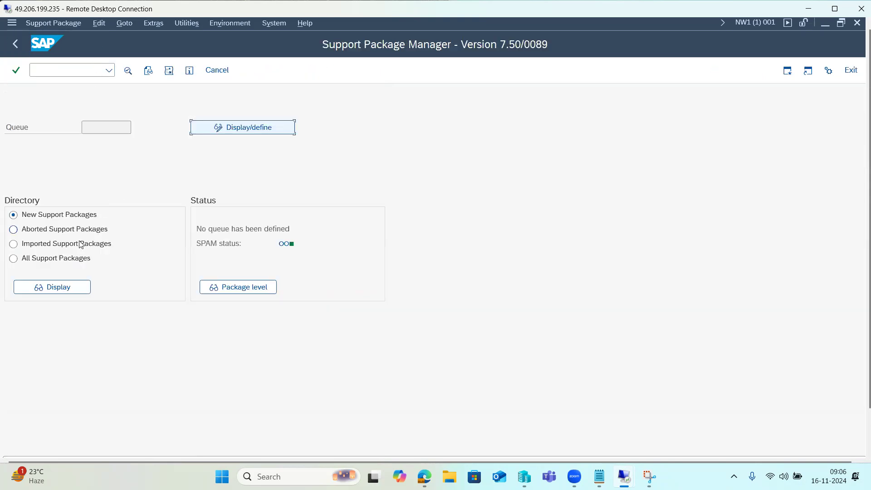
left_click(34, 244)
left_click(53, 287)
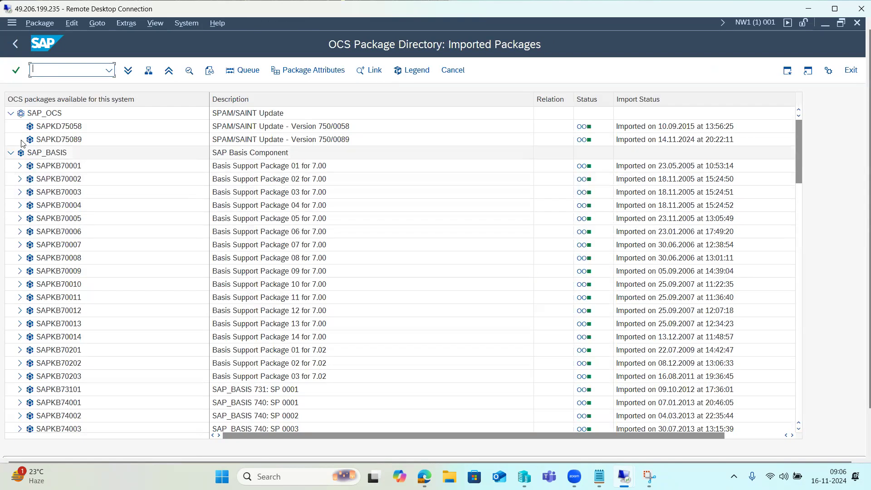
Collapse the components above ST-PI, inspect the prerequisites of package SAPK-74003INSTPI, and return to the Support Package Manager
left_click(10, 114)
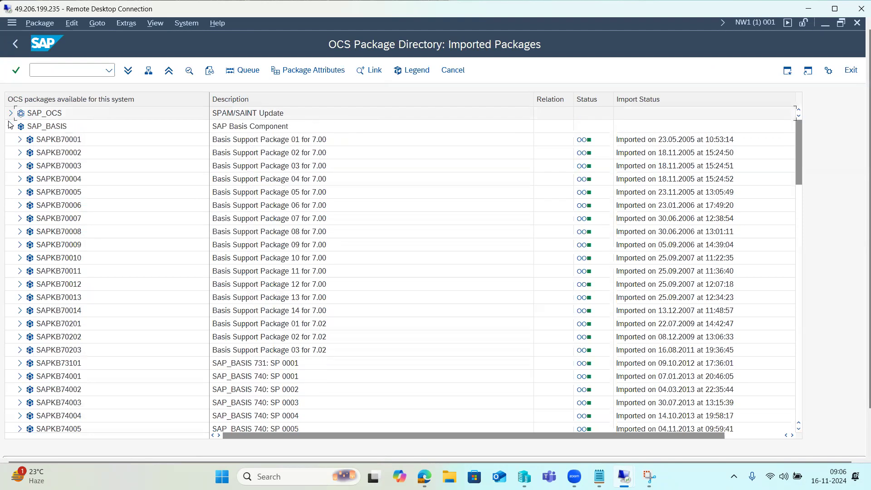
left_click(11, 127)
left_click(12, 140)
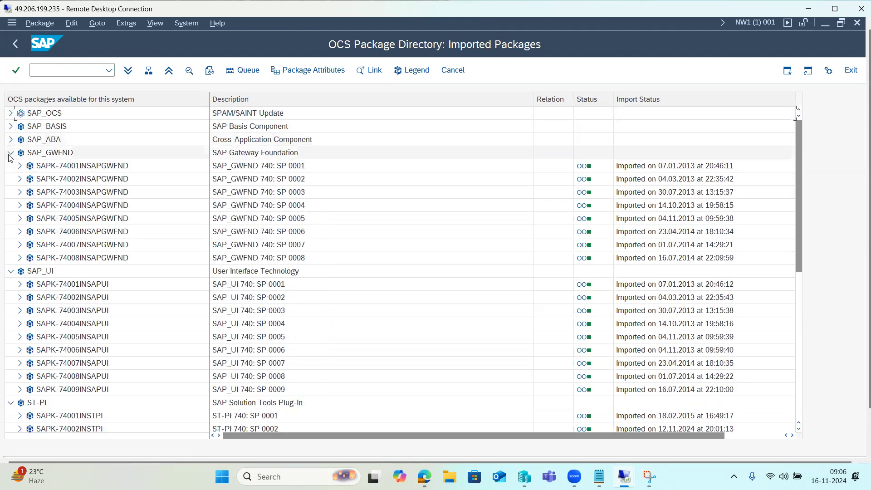
left_click(10, 154)
left_click(10, 166)
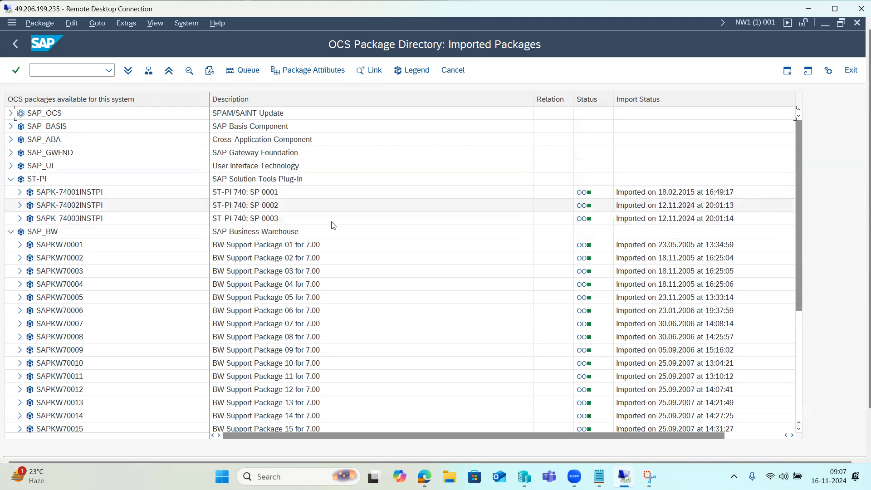
left_click(20, 218)
left_click(91, 220)
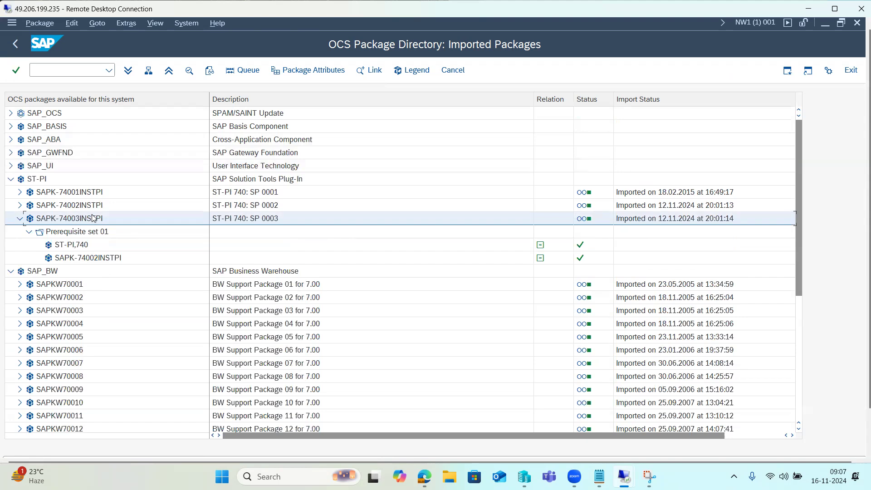
left_click(18, 219)
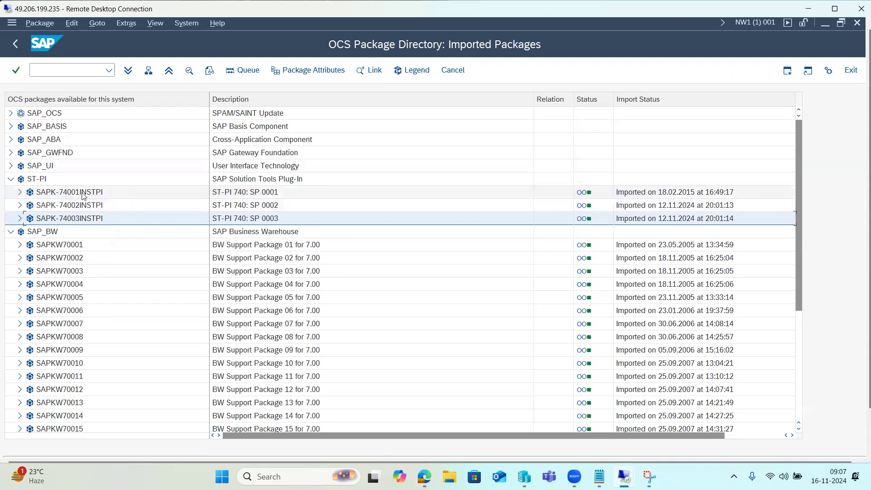
left_click(17, 44)
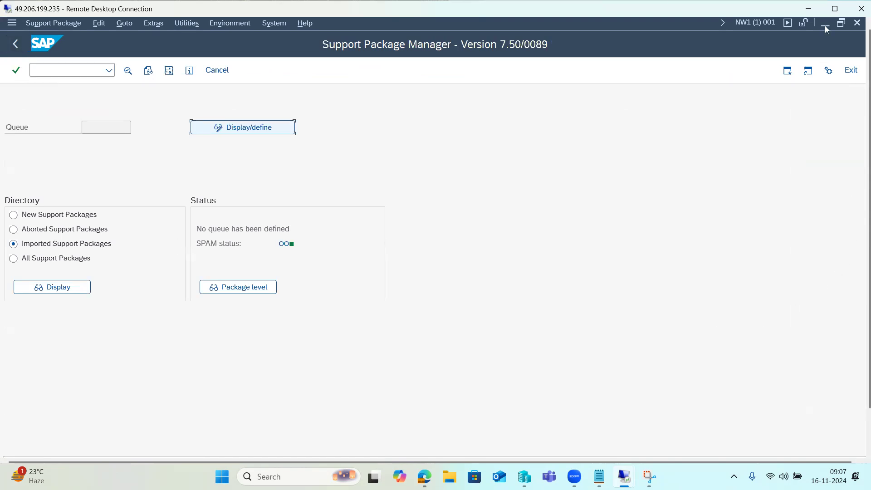
Open SAP License Administration with the transaction command /nslicense
left_click(66, 68)
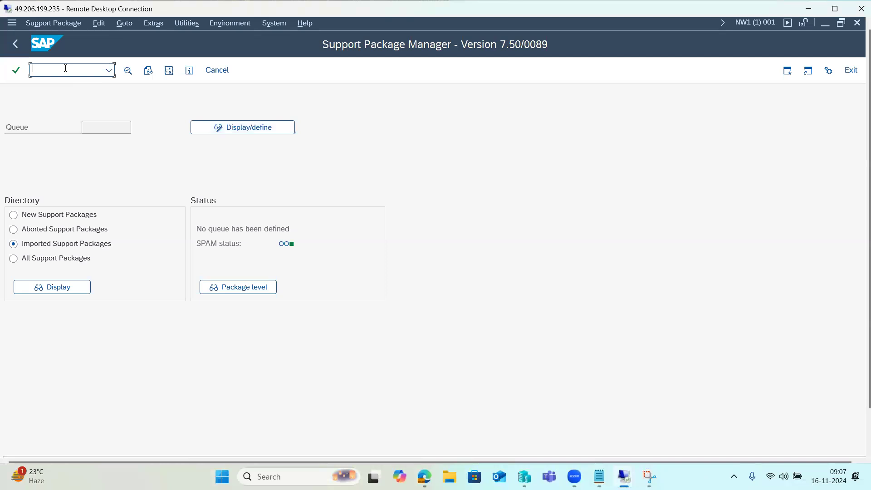
type("/nslicense")
key("Return")
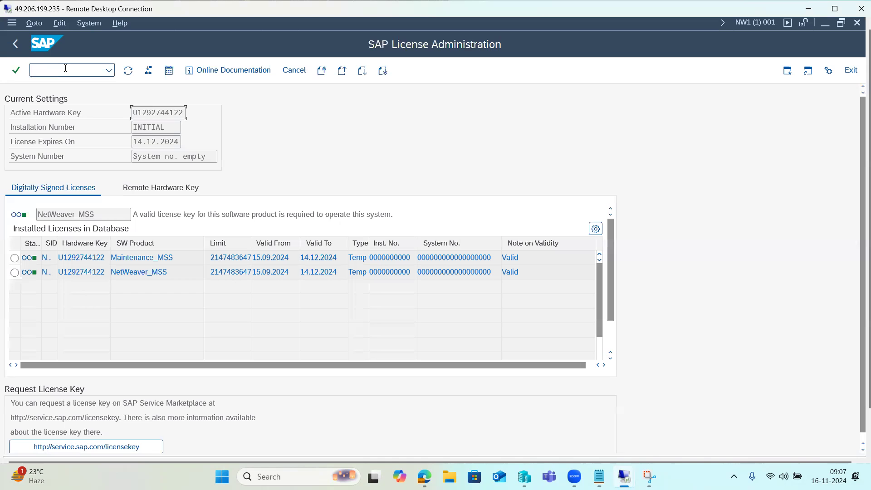
left_click(824, 24)
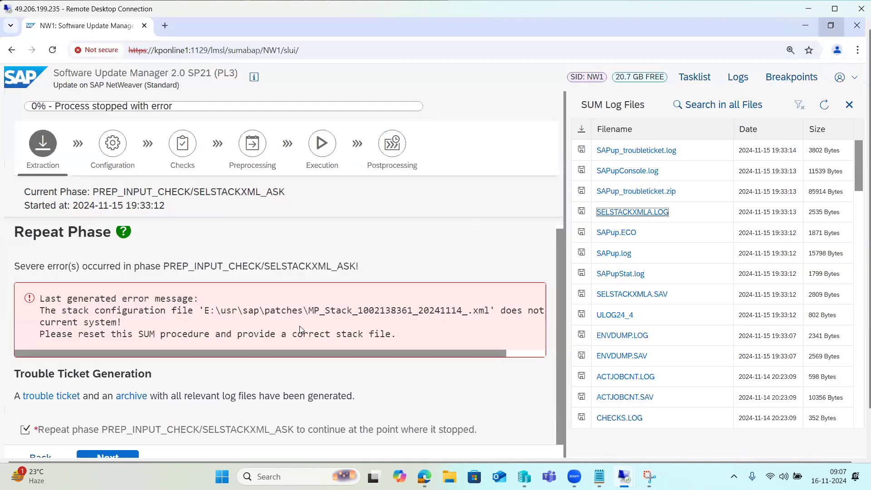
left_click_drag(309, 309, 491, 314)
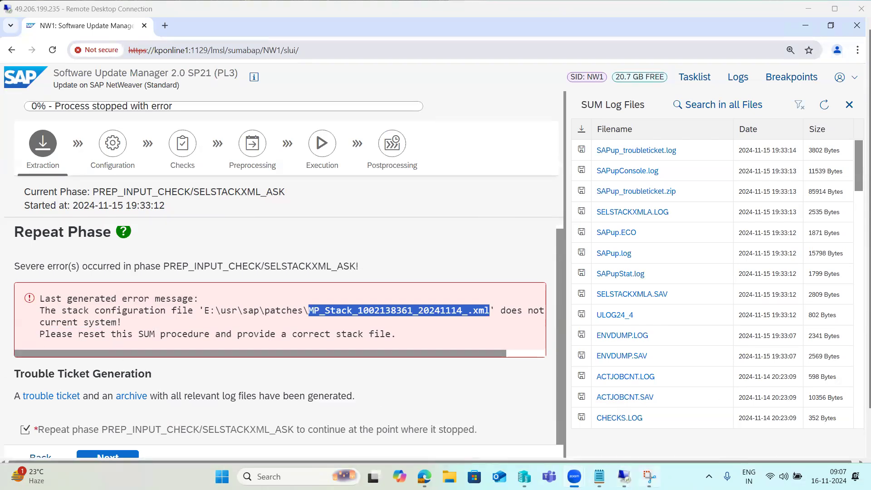
Switch to the kponline1 remote session and open the folder E:\usr\sap\patches in File Explorer
left_click(661, 417)
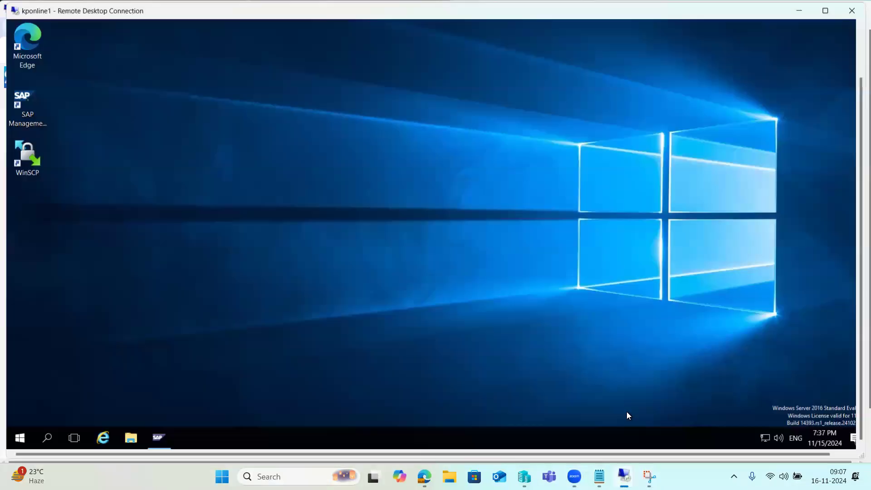
left_click(139, 438)
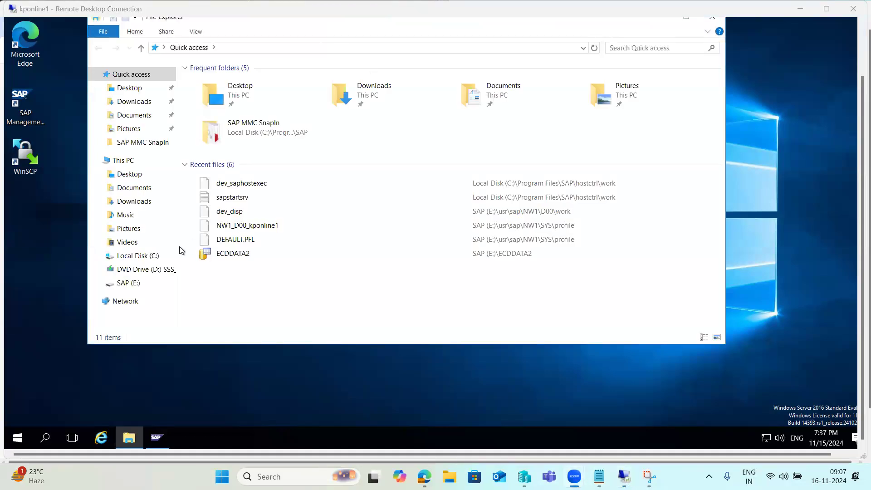
left_click(129, 283)
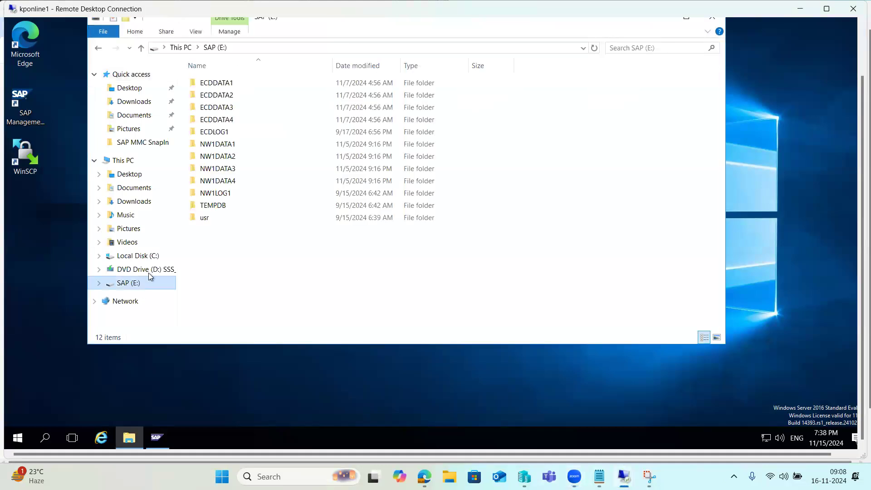
double_click(207, 217)
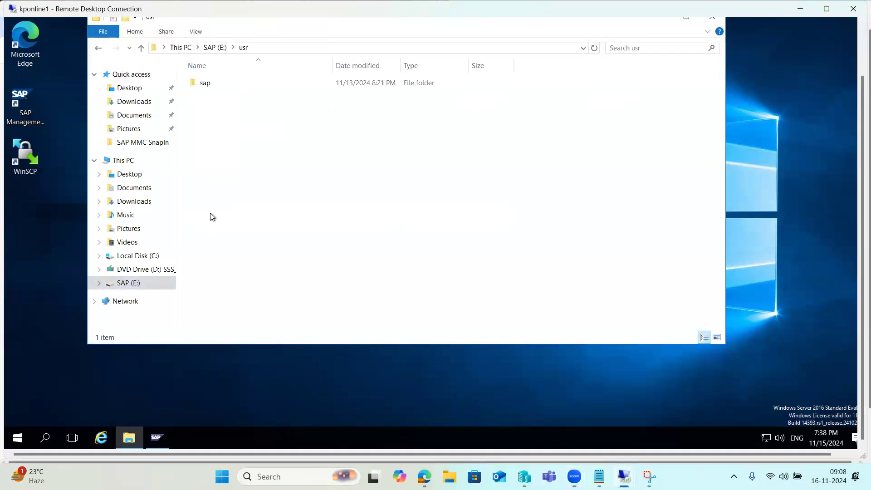
double_click(205, 85)
double_click(212, 120)
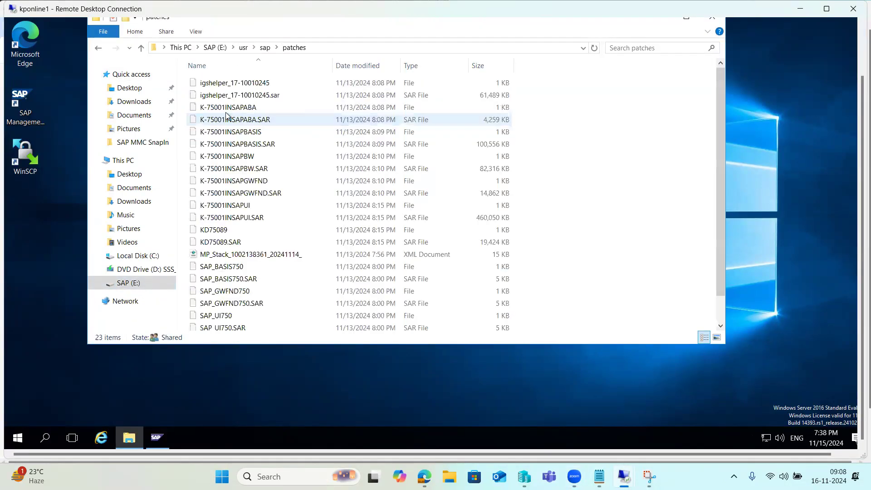
left_click(248, 255)
right_click(247, 255)
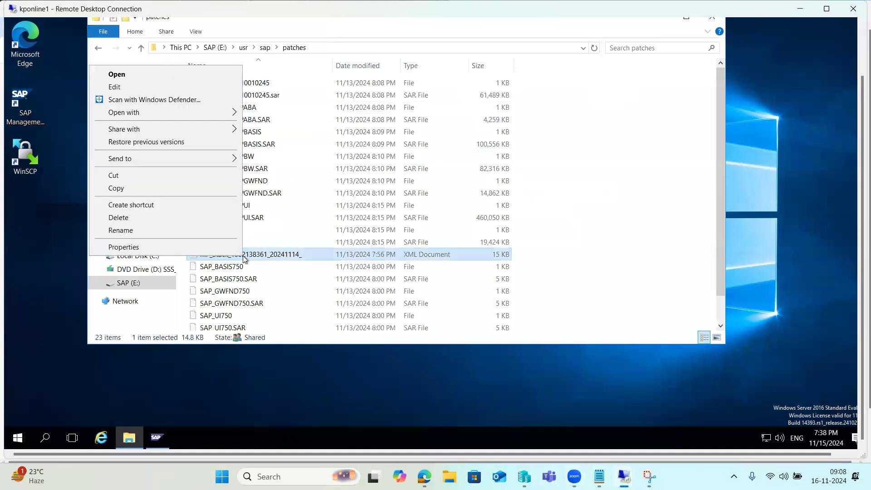
mouse_move(186, 113)
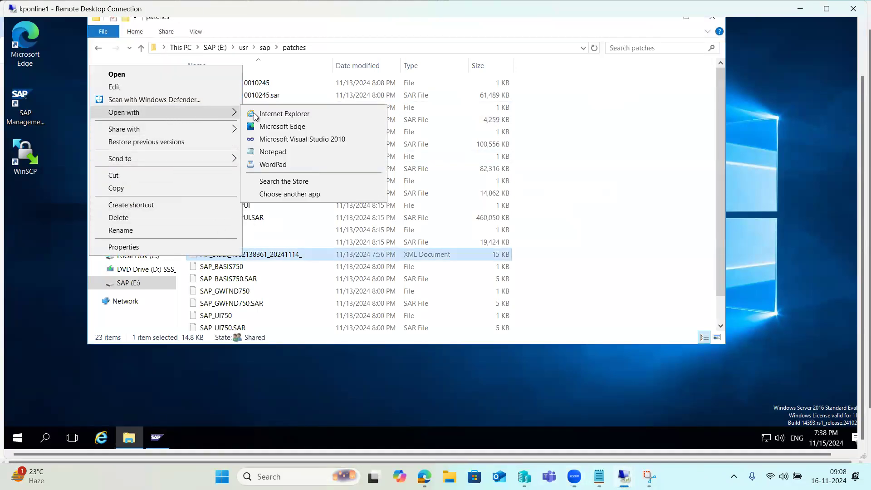
left_click(273, 151)
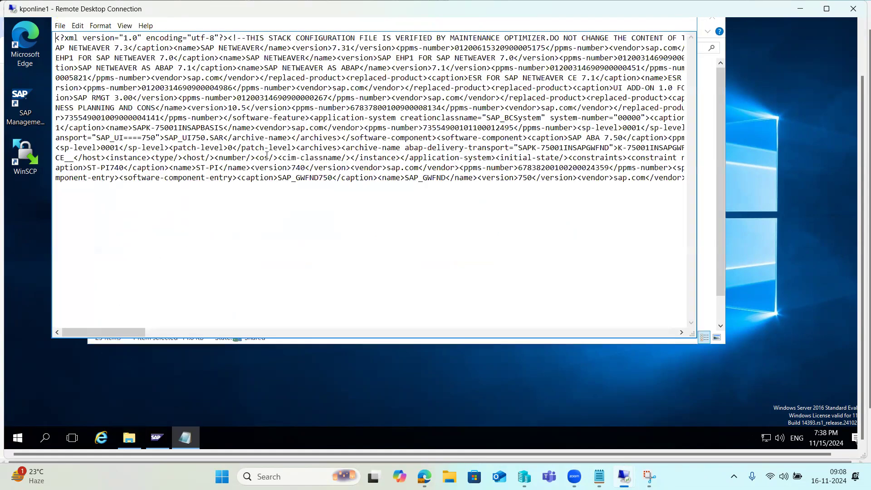
left_click(104, 28)
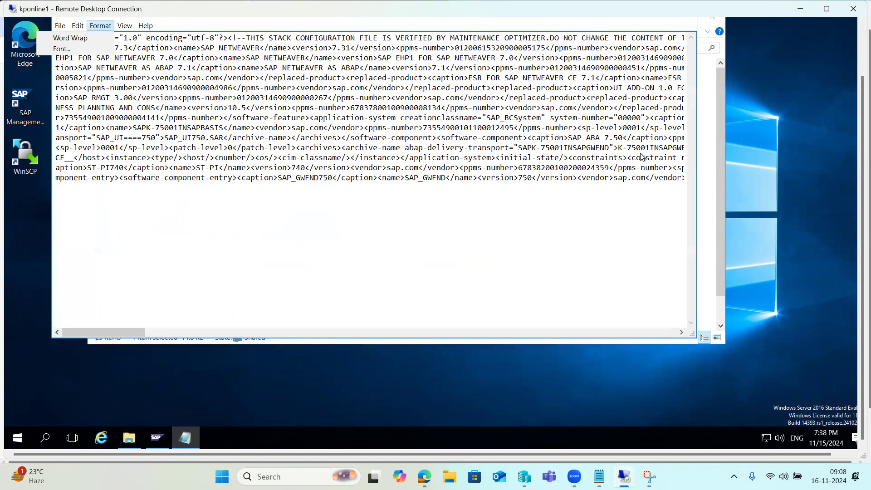
left_click(709, 192)
Open the same stack XML file in Internet Explorer and postpone the browser's initial setup
double_click(229, 254)
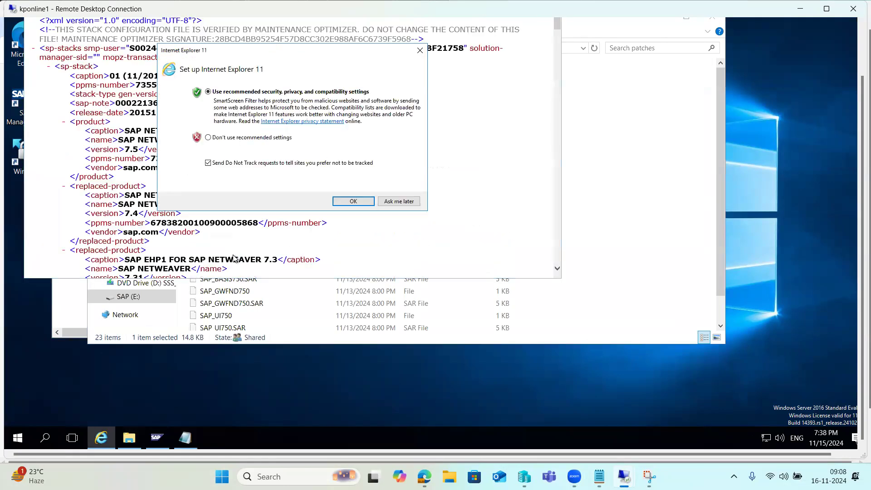
left_click(399, 201)
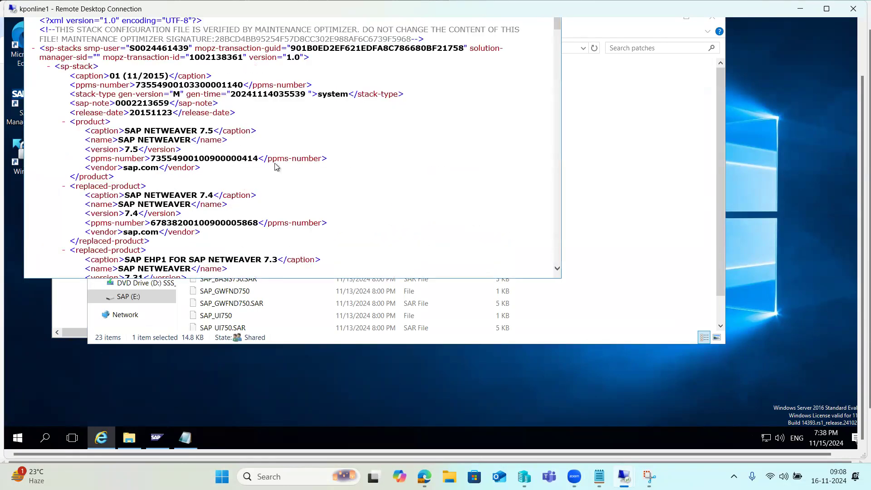
left_click_drag(862, 241, 848, 188)
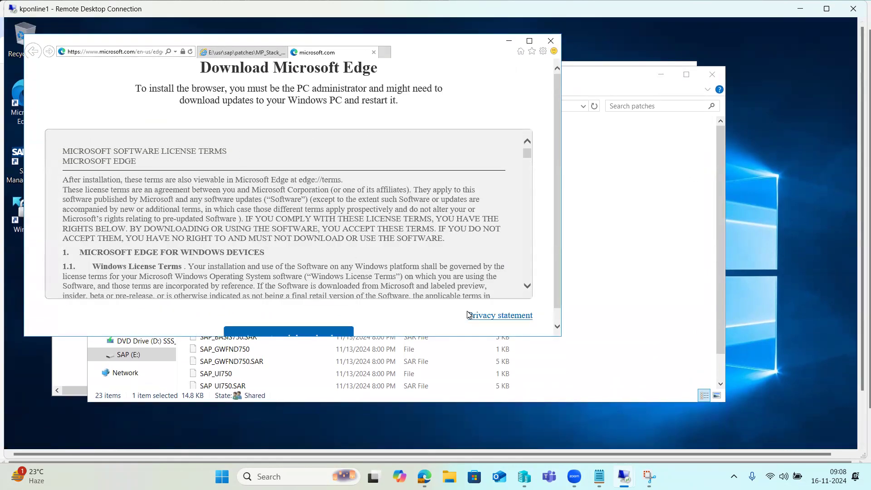
scroll(297, 279, "down", 3)
scroll(287, 290, "down", 2)
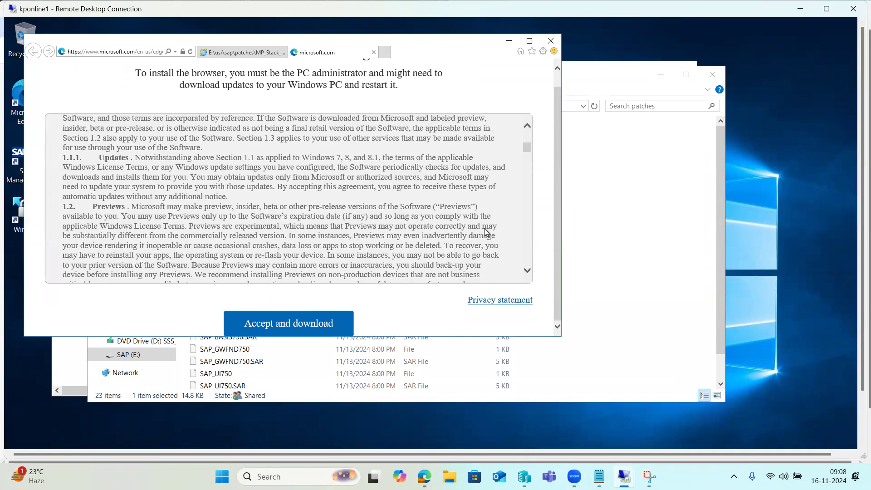
left_click(281, 324)
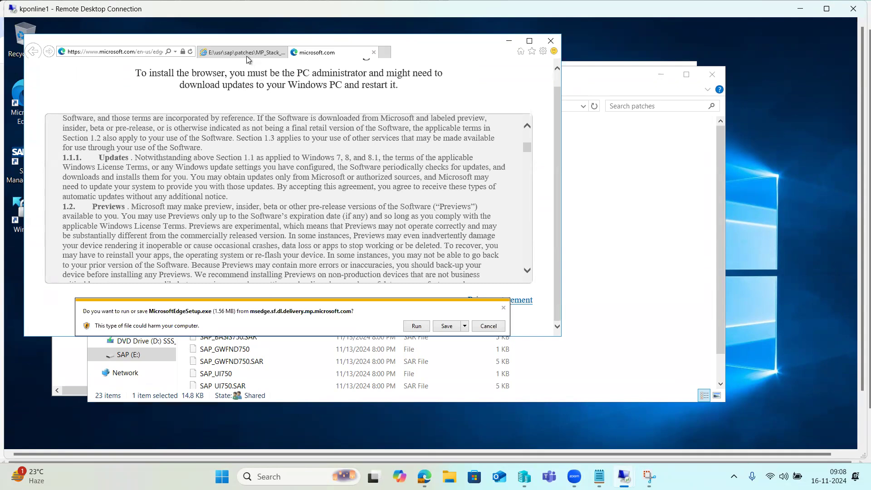
Return to the stack XML in a maximized browser window and look through its software components down to the ST-PI entry
left_click(248, 53)
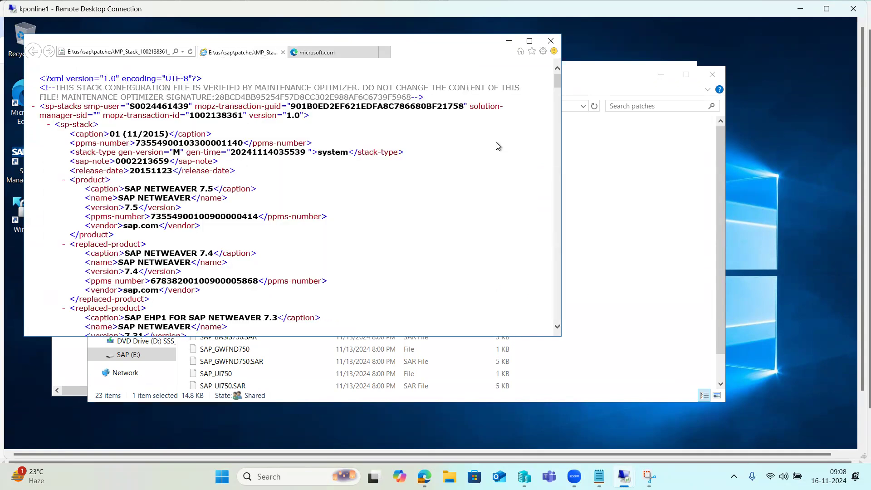
double_click(159, 43)
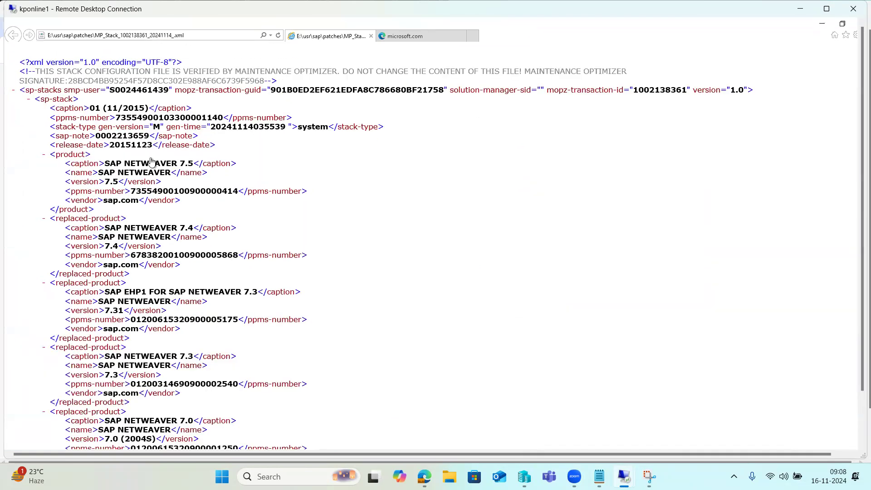
scroll(185, 300, "down", 3)
scroll(185, 299, "down", 20)
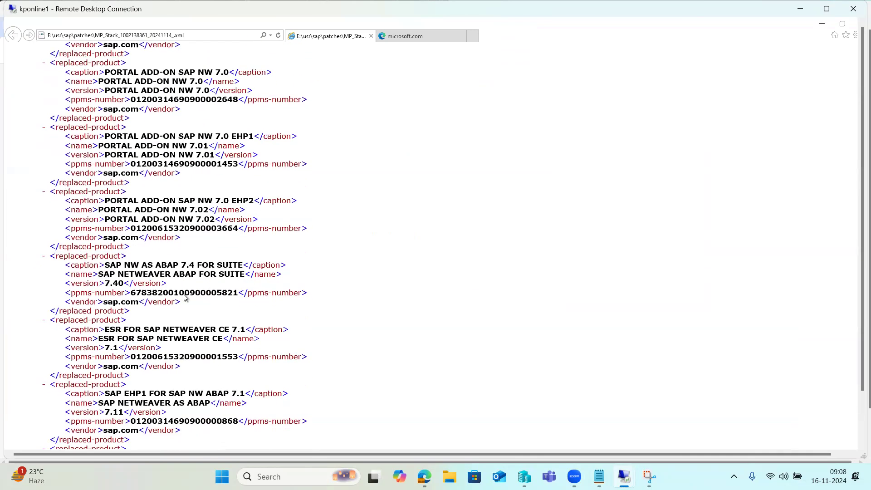
scroll(183, 296, "down", 15)
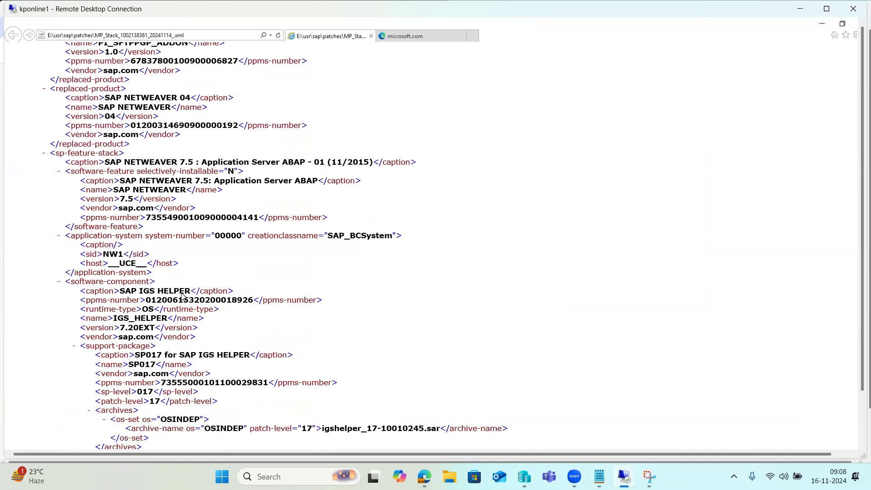
scroll(161, 340, "down", 5)
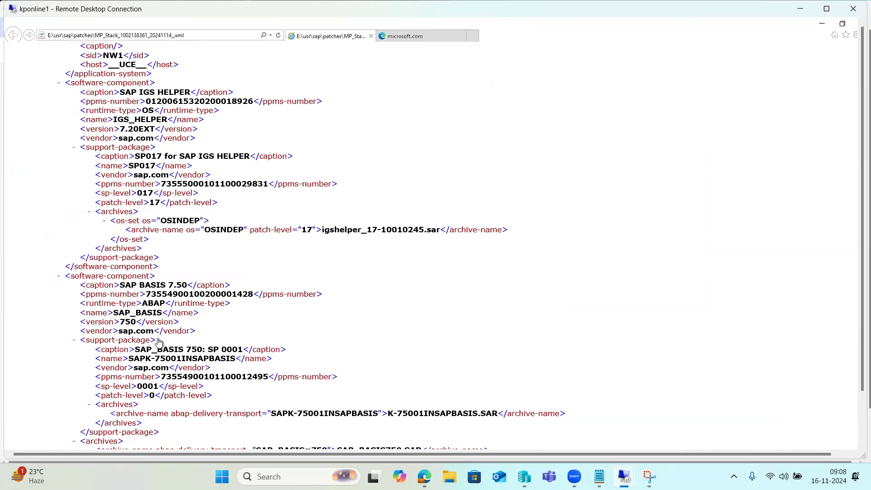
scroll(138, 290, "down", 5)
scroll(150, 316, "down", 7)
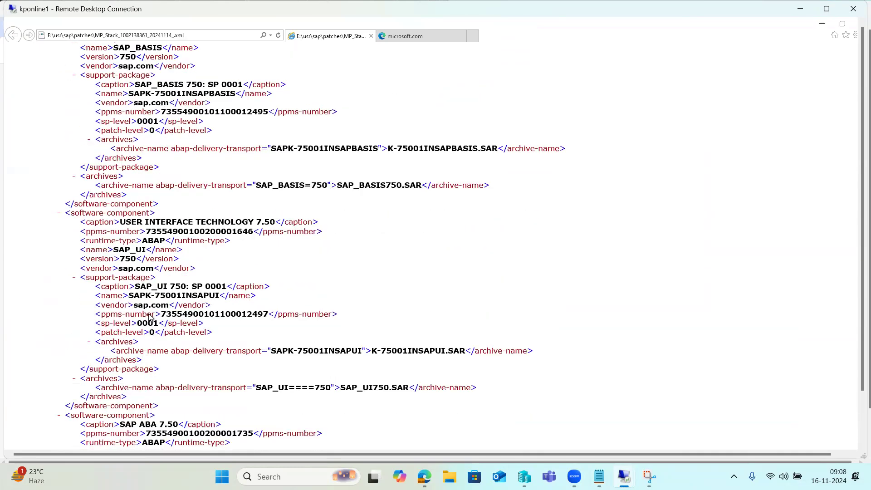
scroll(149, 317, "down", 12)
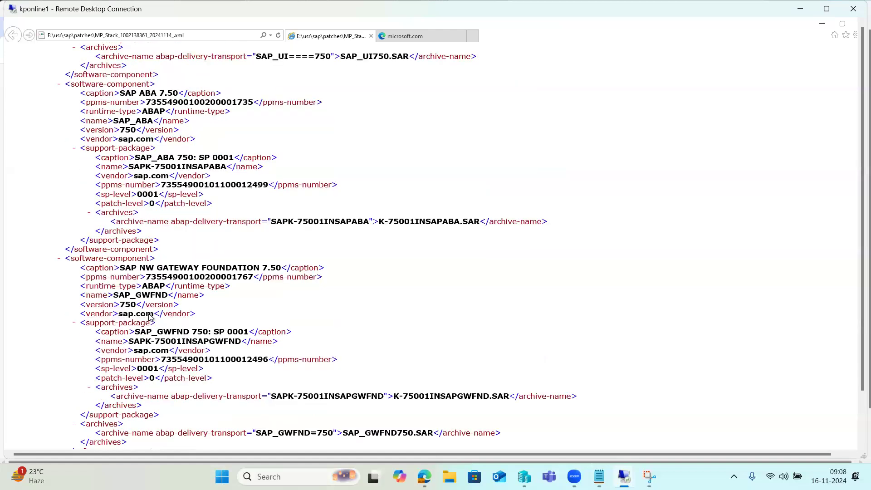
scroll(150, 317, "down", 14)
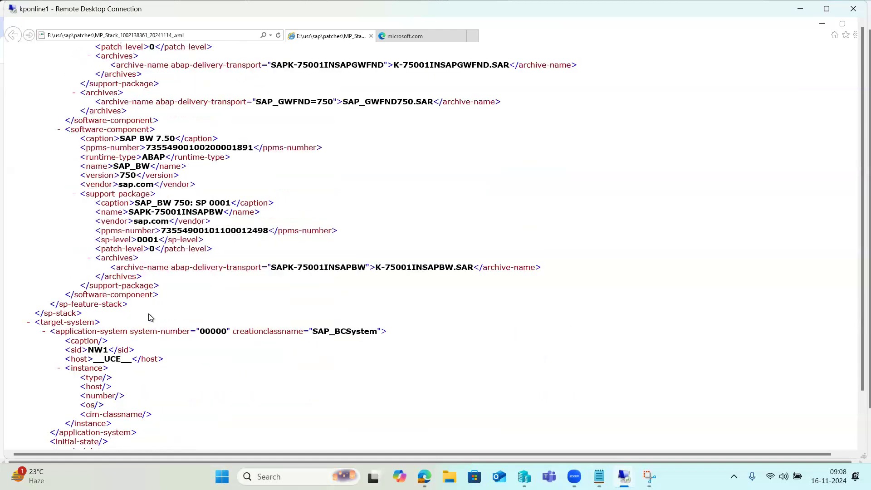
scroll(150, 316, "down", 5)
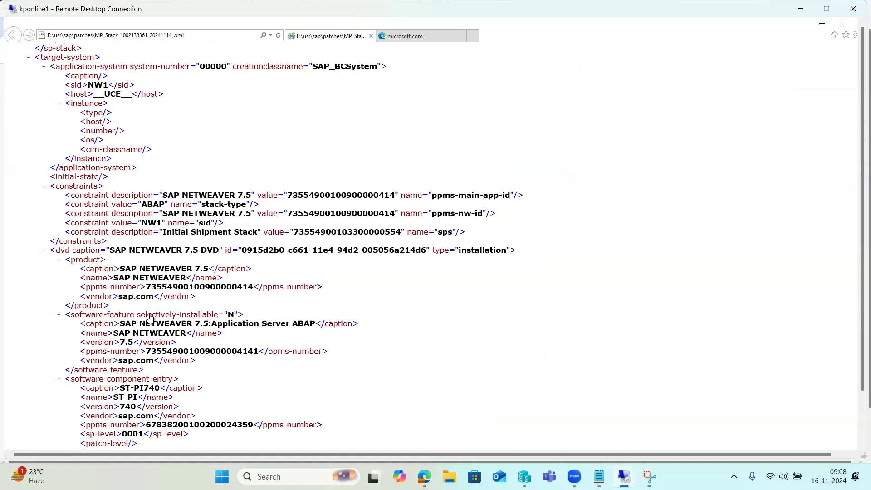
Highlight the ST-PI component name and its SP level in the software component entry of the stack XML
left_click_drag(114, 398, 132, 399)
scroll(131, 399, "down", 2)
left_click_drag(122, 369, 140, 373)
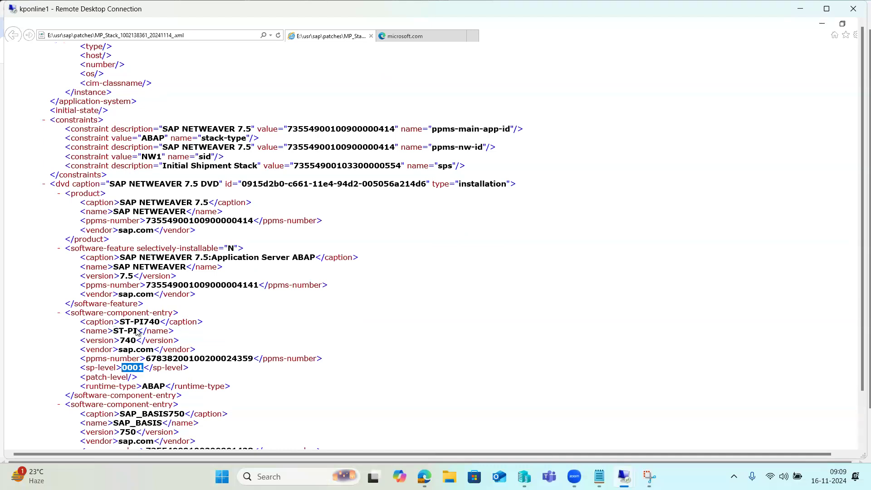
Search the stack XML for ST-PI and step through the matches
left_click_drag(115, 333, 137, 337)
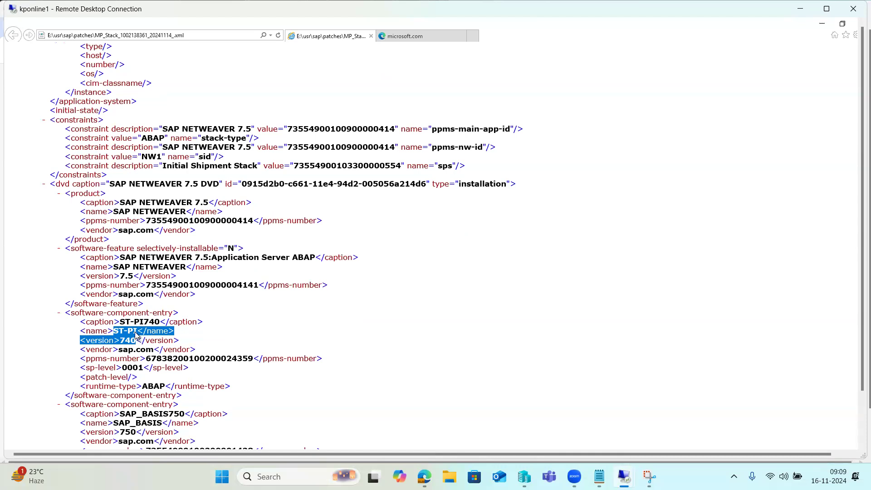
key("super")
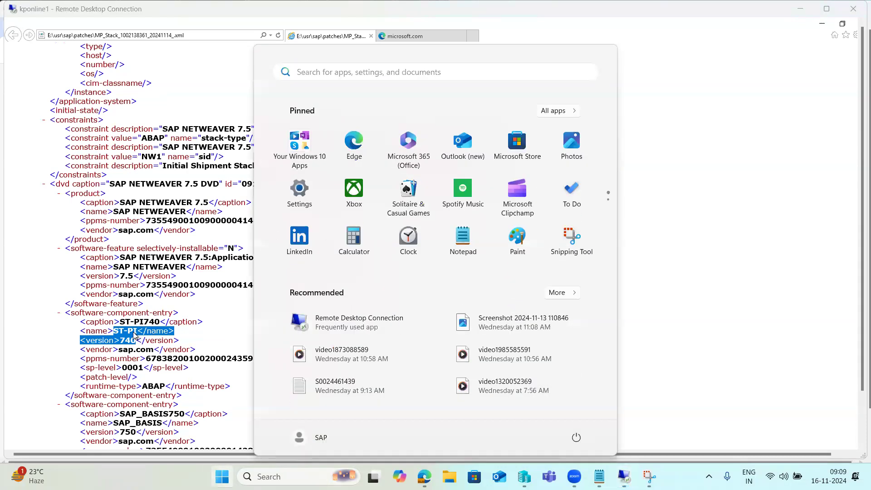
left_click(109, 211)
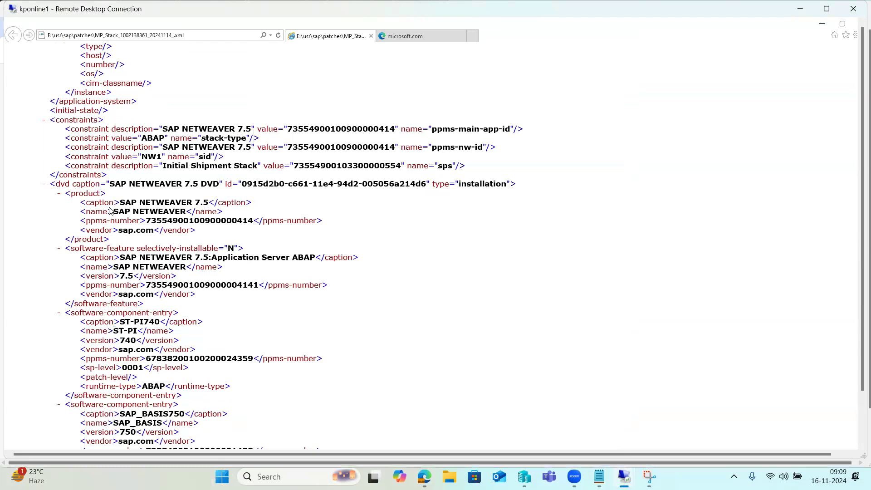
key("ctrl+f")
type("ST-PI</name><version>740")
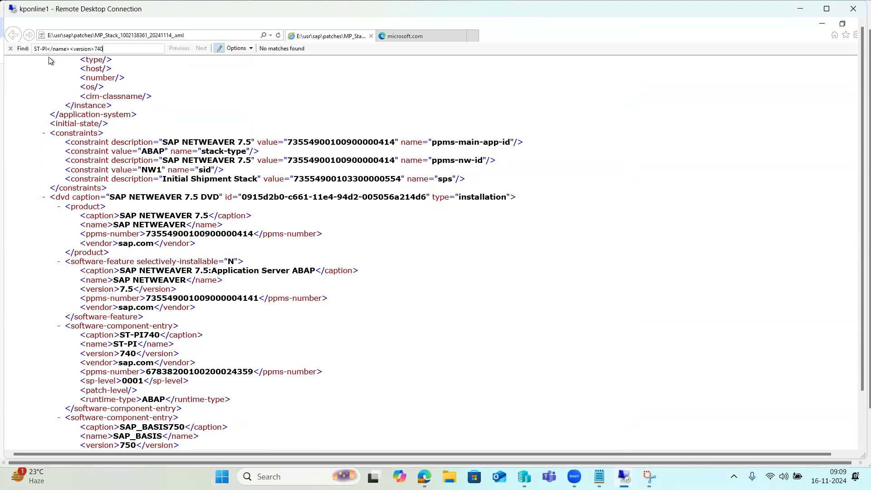
left_click_drag(46, 48, 225, 67)
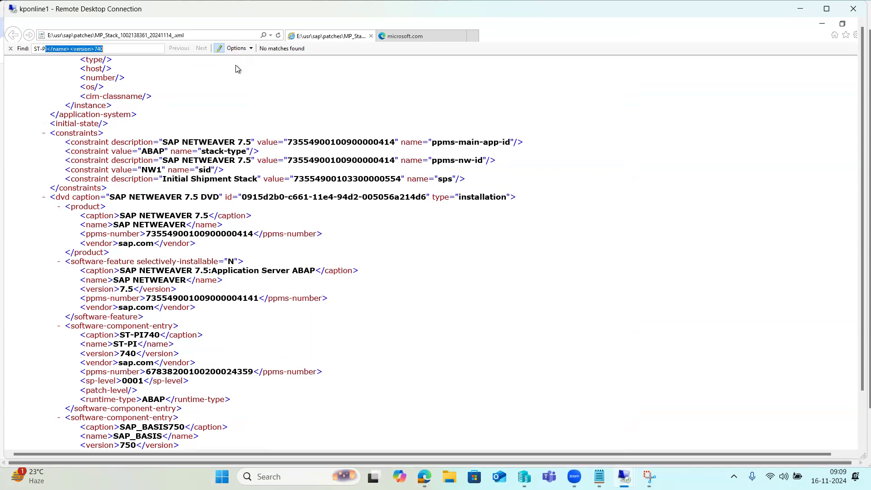
key("BackSpace")
type("I")
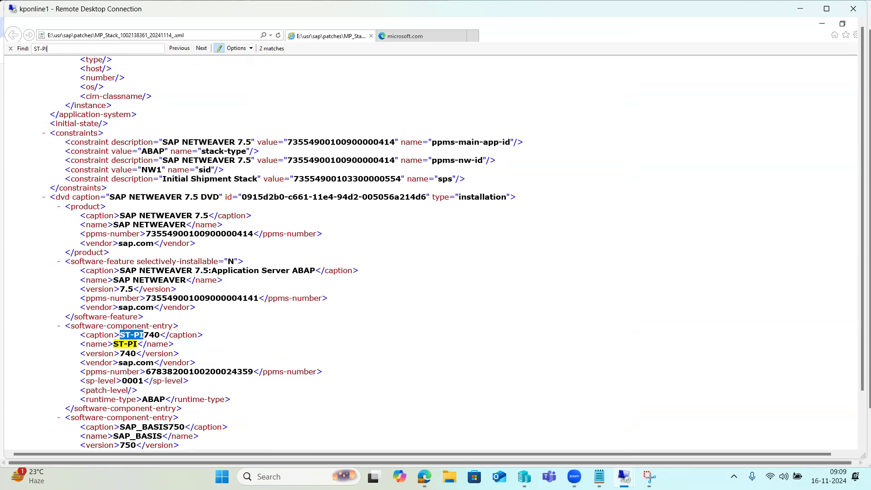
key("Return")
key("Return")
key("Return")
key("Return")
Examine the component entries below ST-PI and the replaced products in the rest of the stack XML
left_click(142, 384)
scroll(141, 384, "down", 15)
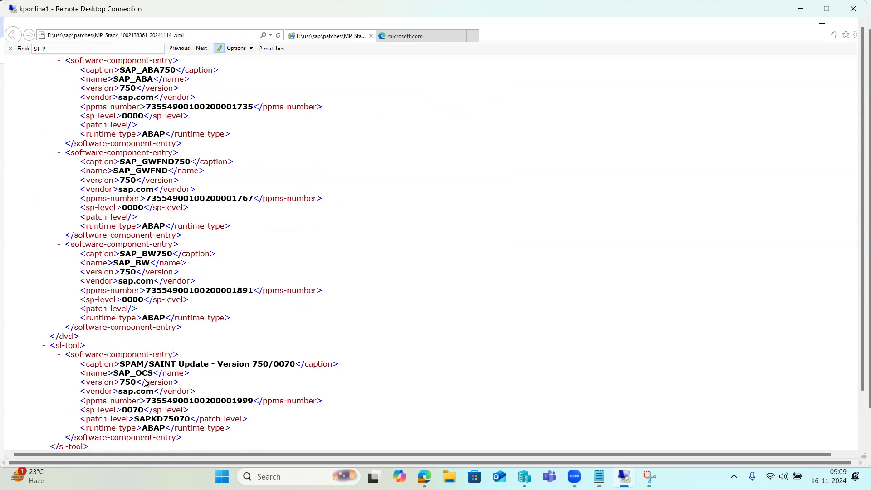
scroll(145, 383, "down", 20)
scroll(142, 370, "down", 20)
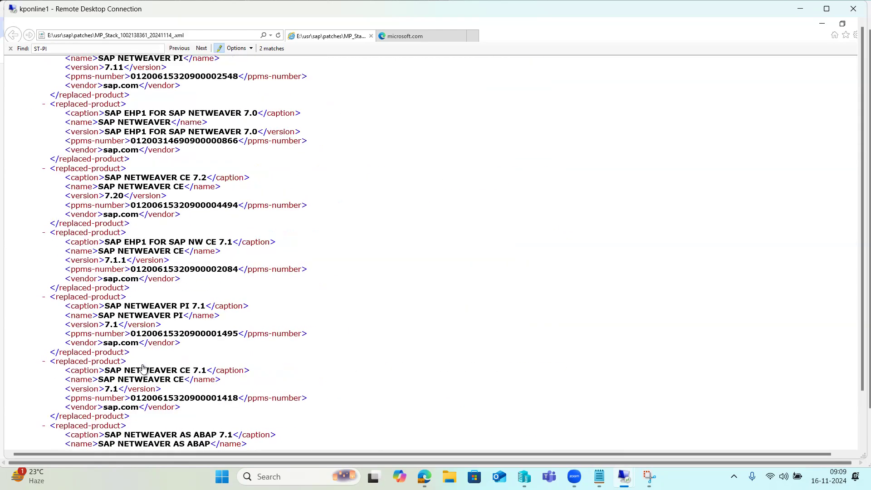
scroll(143, 368, "up", 15)
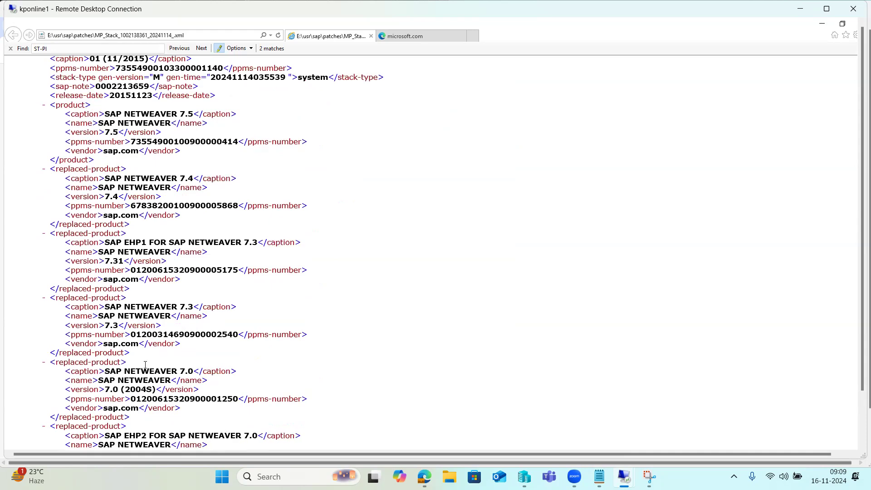
Look through the replaced products down to the feature stack in the stack XML and close the browser with all its tabs
scroll(145, 365, "up", 3)
scroll(146, 367, "down", 15)
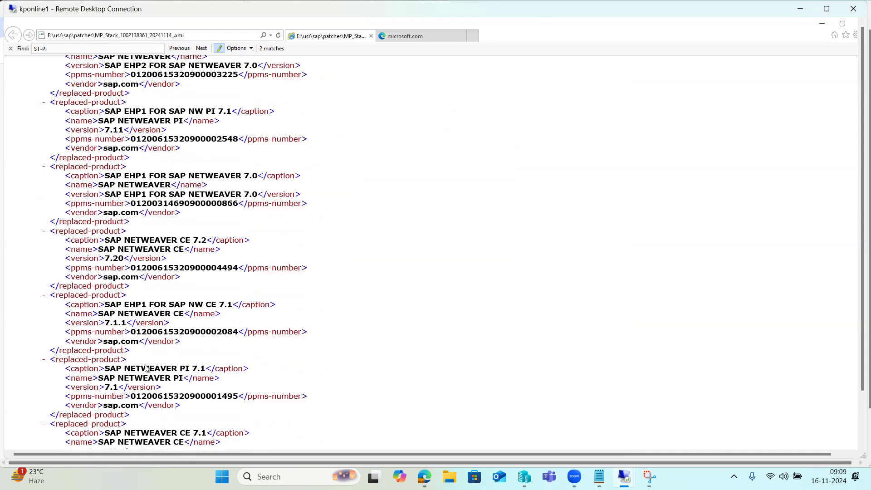
scroll(146, 368, "down", 20)
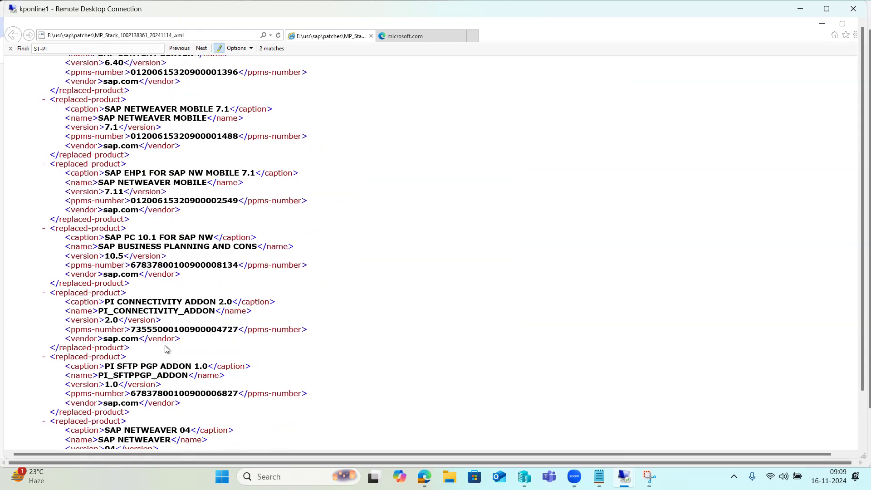
scroll(165, 349, "down", 3)
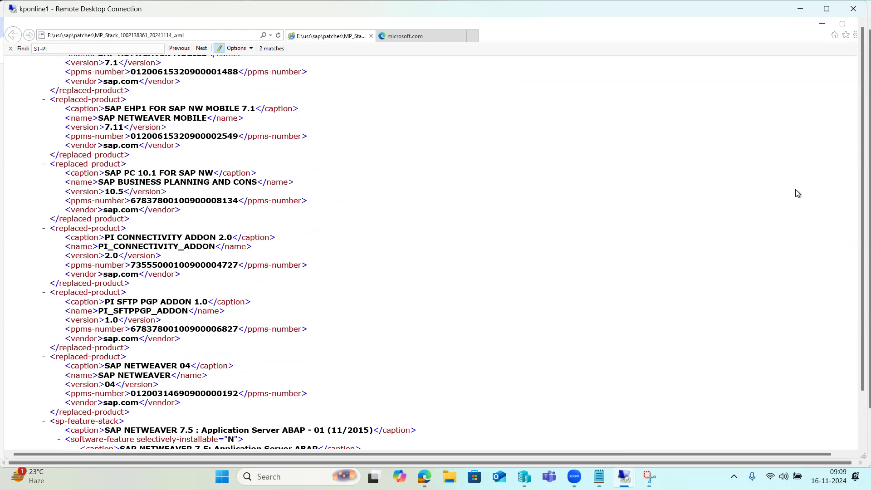
left_click(855, 23)
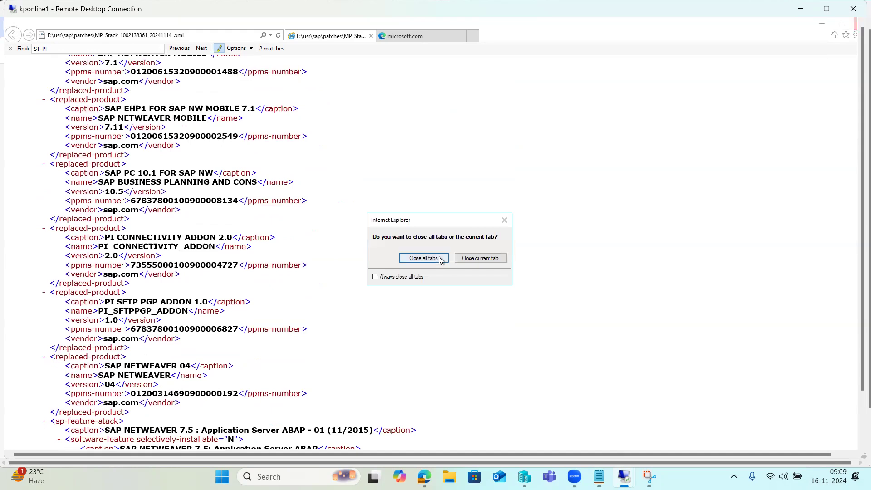
left_click(424, 258)
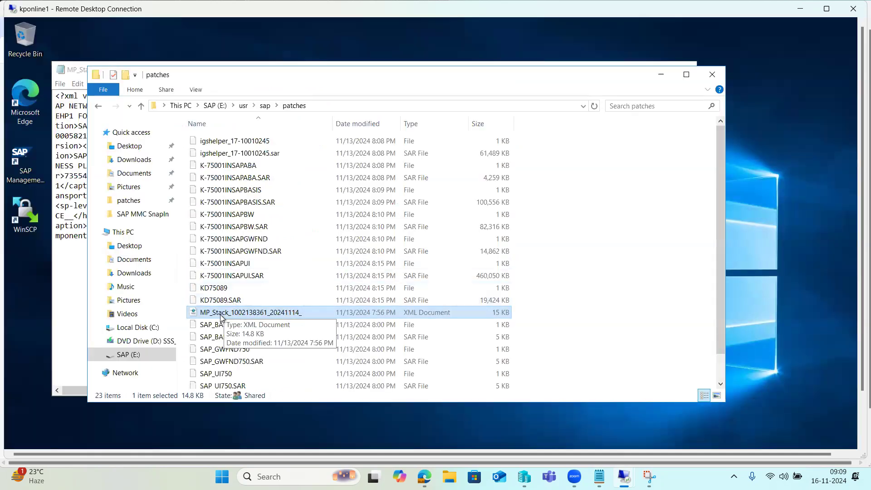
Switch to the stack file open in Notepad and search its text for ST-PI
left_click(64, 204)
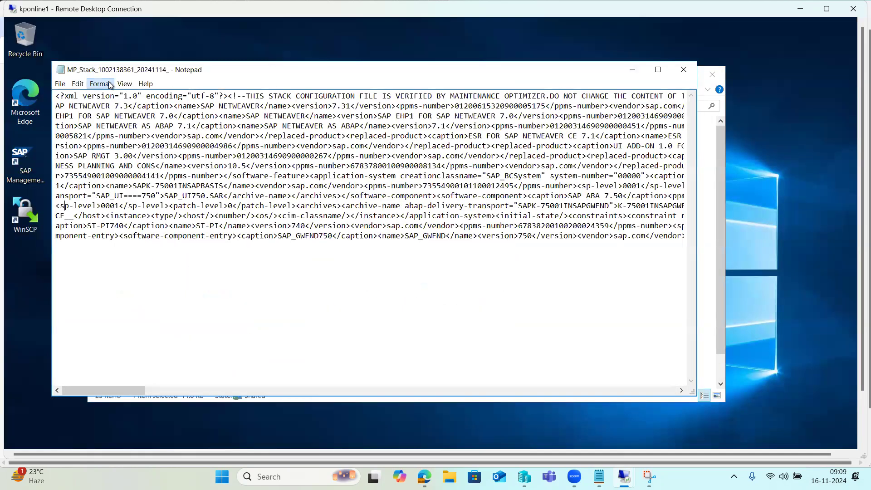
left_click(77, 83)
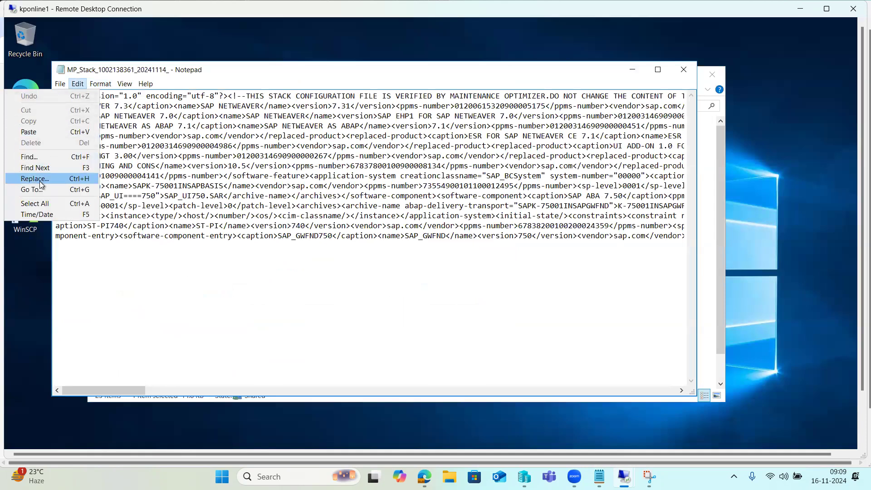
left_click(34, 169)
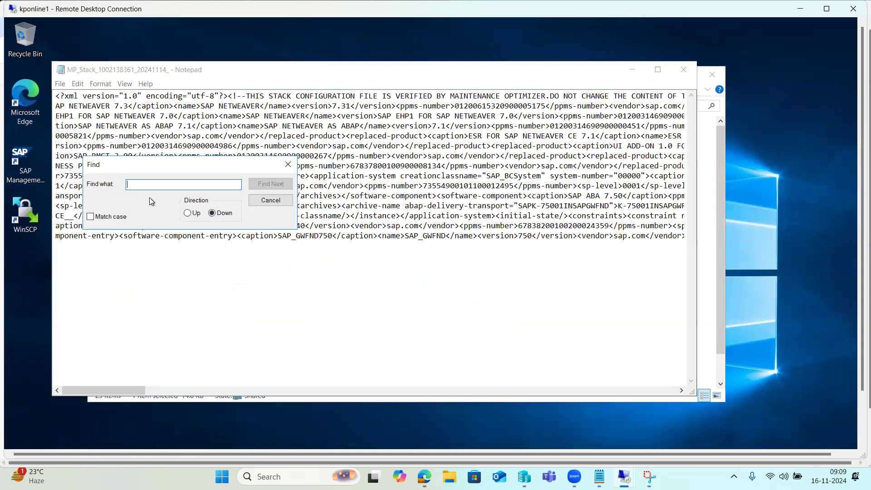
type("ST-PI<name>")
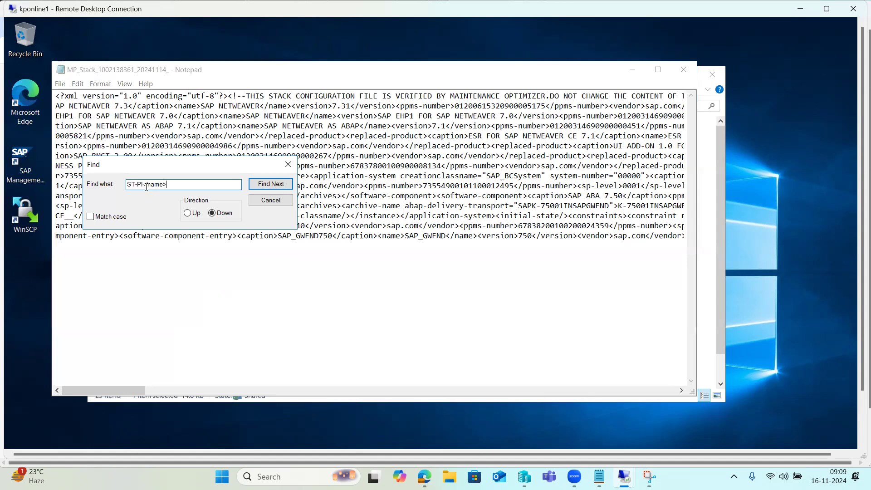
left_click_drag(142, 184, 169, 185)
key("BackSpace")
left_click(272, 184)
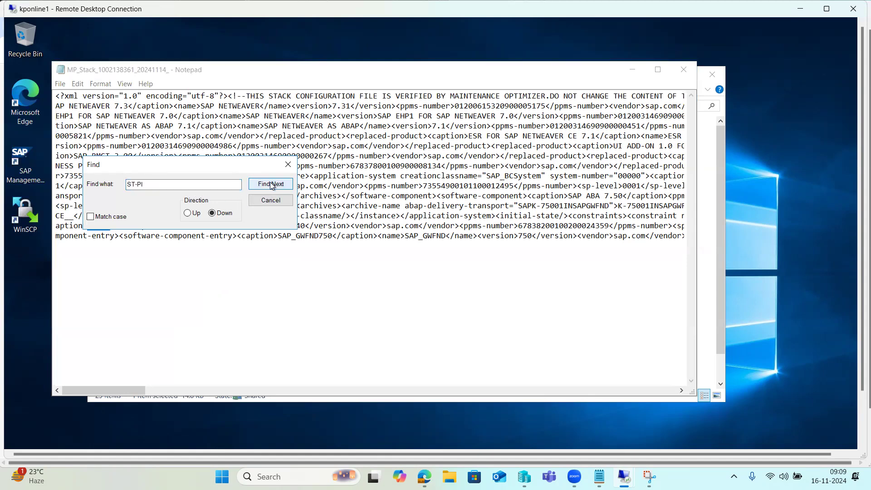
Turn on word wrap for the stack file, step through the ST-PI matches and close the search
left_click(101, 84)
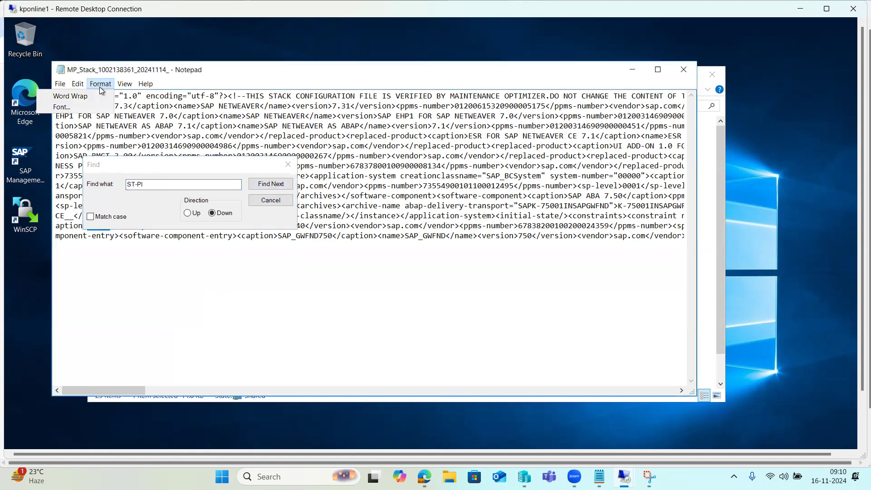
left_click(83, 96)
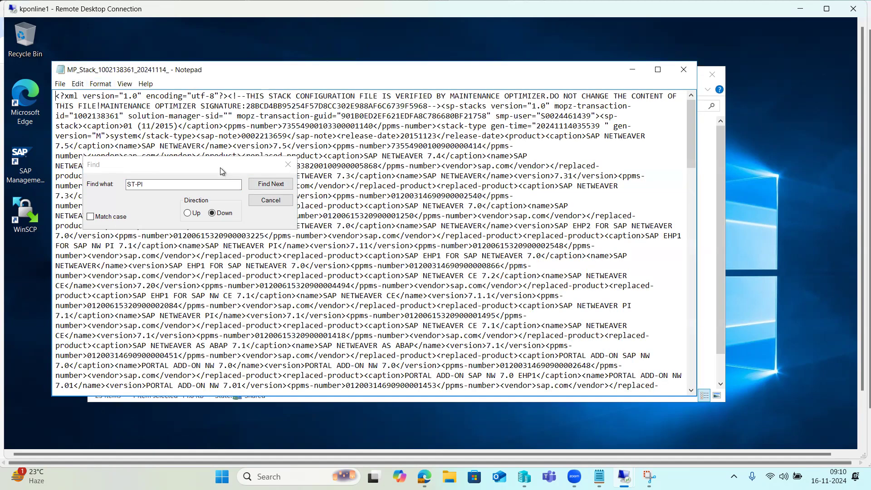
left_click(261, 189)
left_click(260, 188)
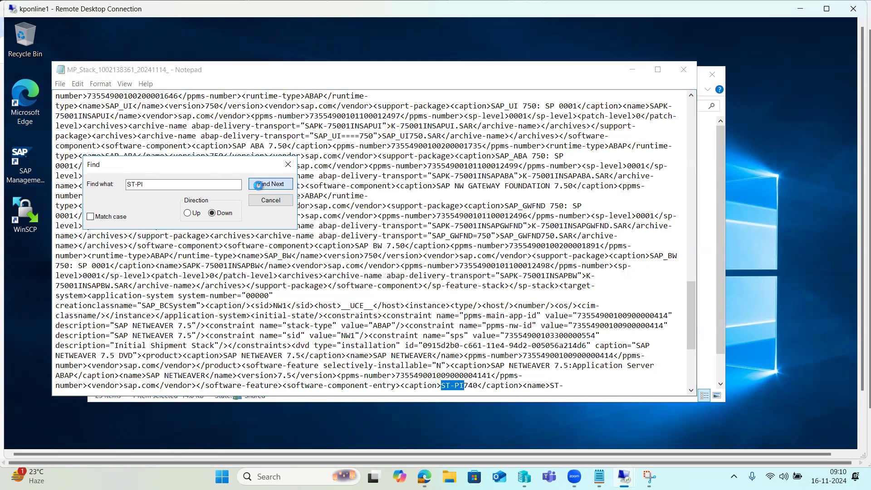
left_click(261, 189)
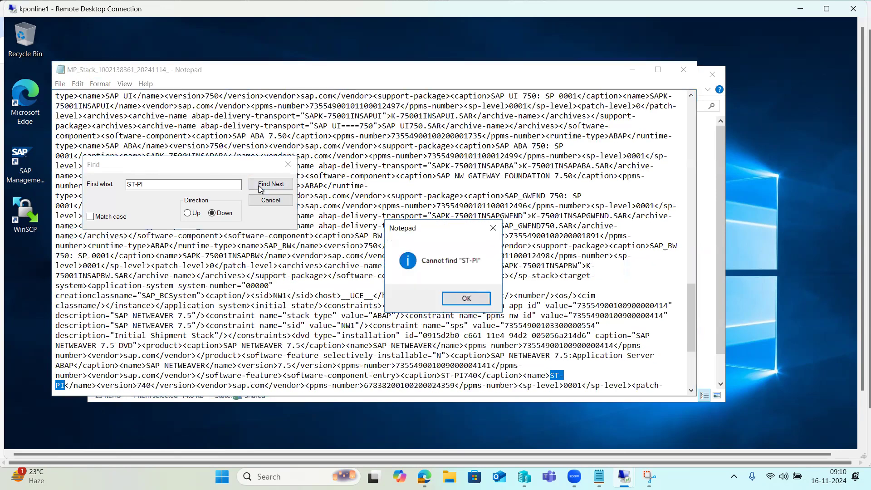
key("Return")
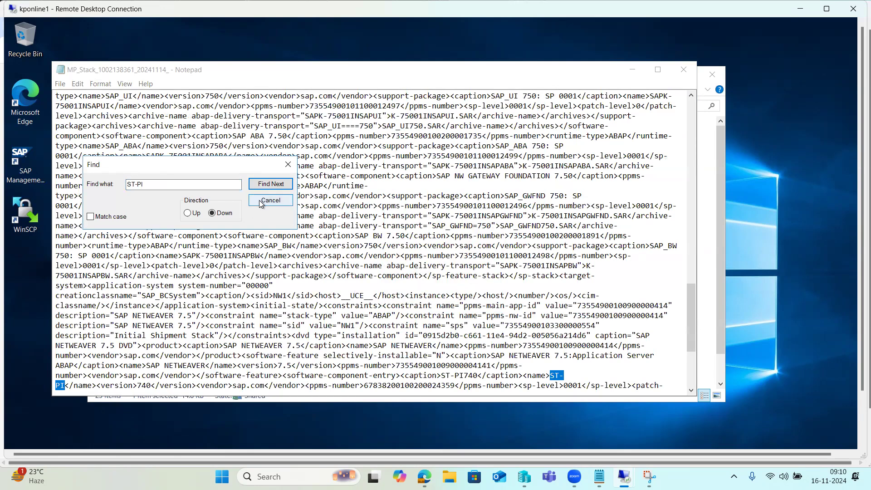
left_click(270, 200)
Look through the component entries to the file's end, then search from the beginning for the ST-PI entry with its SP level
scroll(411, 294, "down", 2)
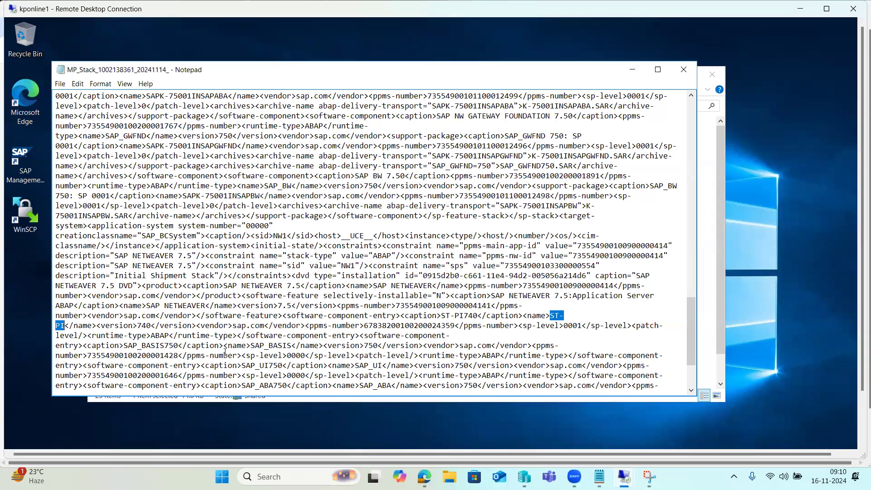
scroll(225, 352, "down", 3)
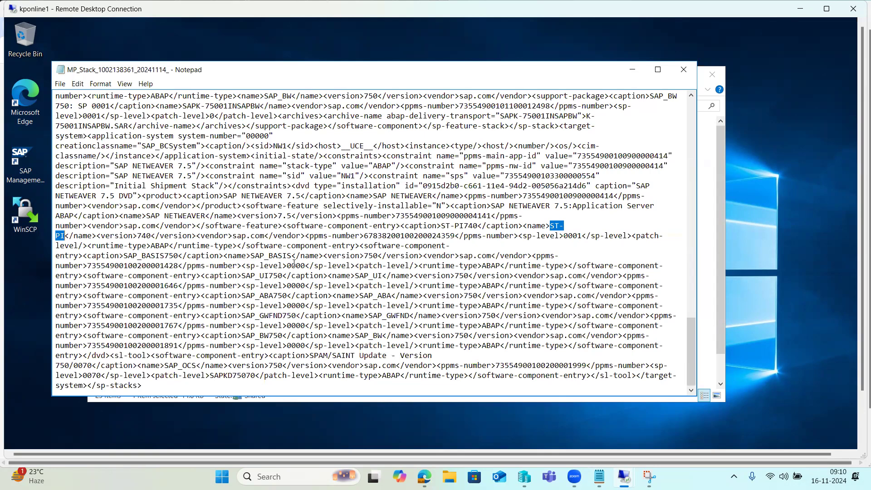
scroll(294, 263, "up", 15)
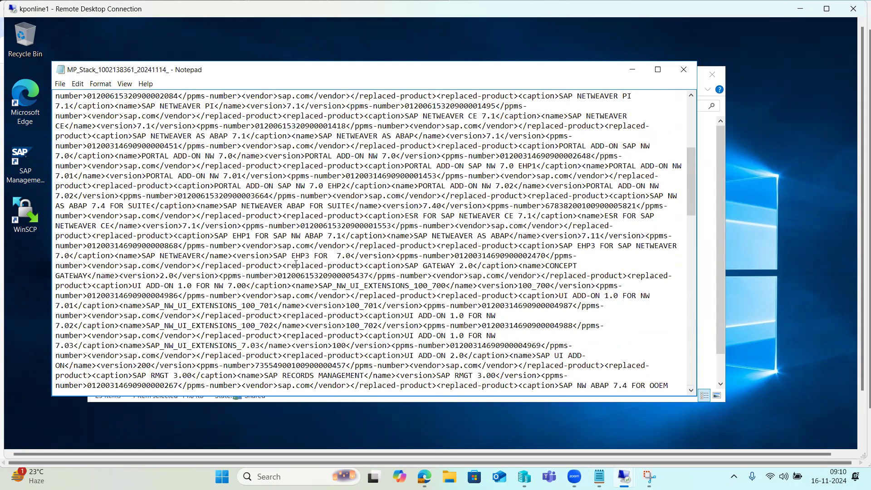
scroll(296, 264, "up", 7)
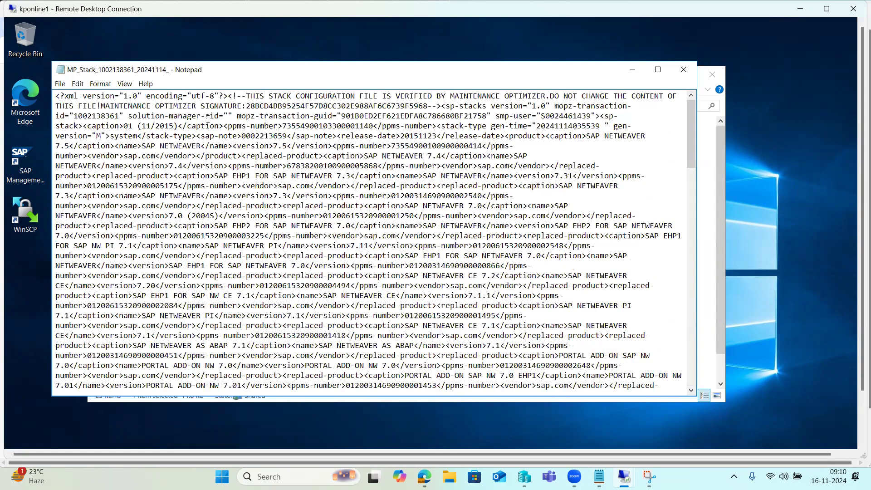
key("ctrl+f")
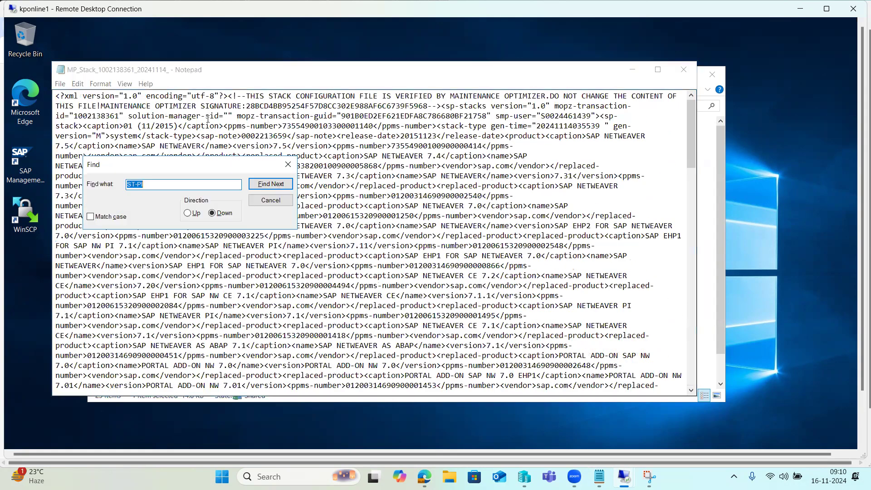
left_click(267, 182)
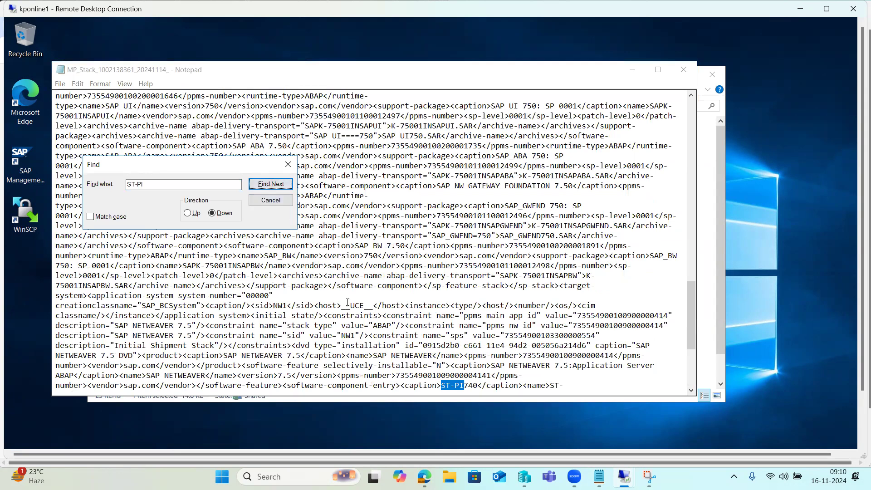
scroll(348, 303, "down", 2)
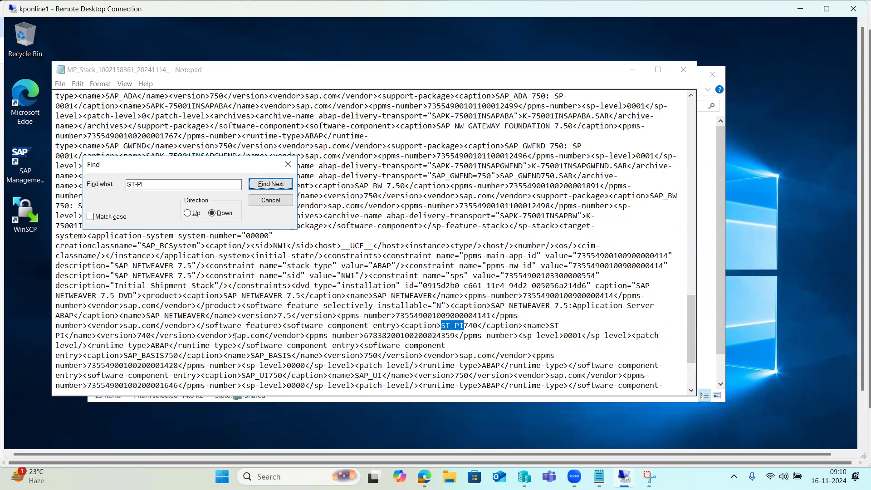
Set the sp-level of the ST-PI component entry to 0003 and close the stack file with the change saved
left_click(581, 334)
key("BackSpace")
type("3")
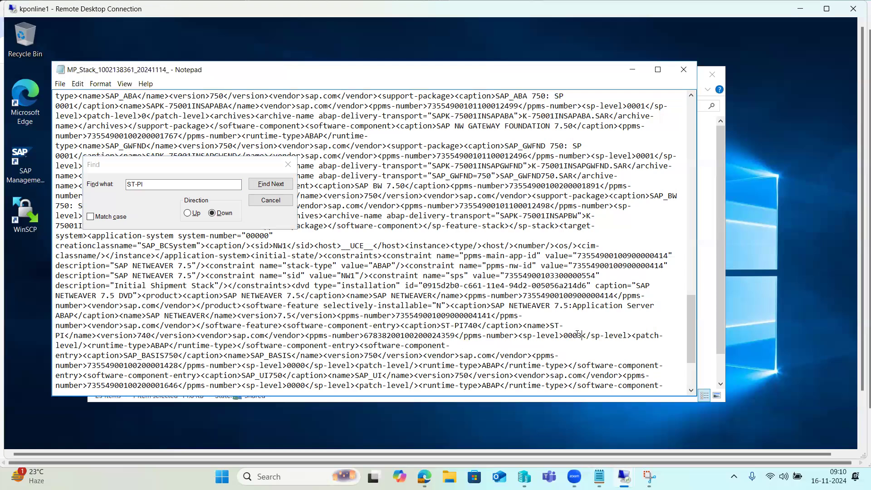
left_click(275, 200)
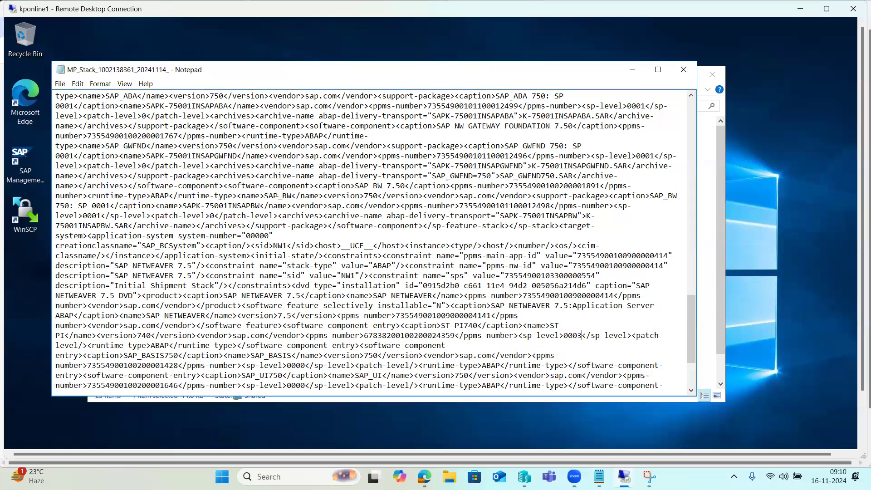
left_click(684, 70)
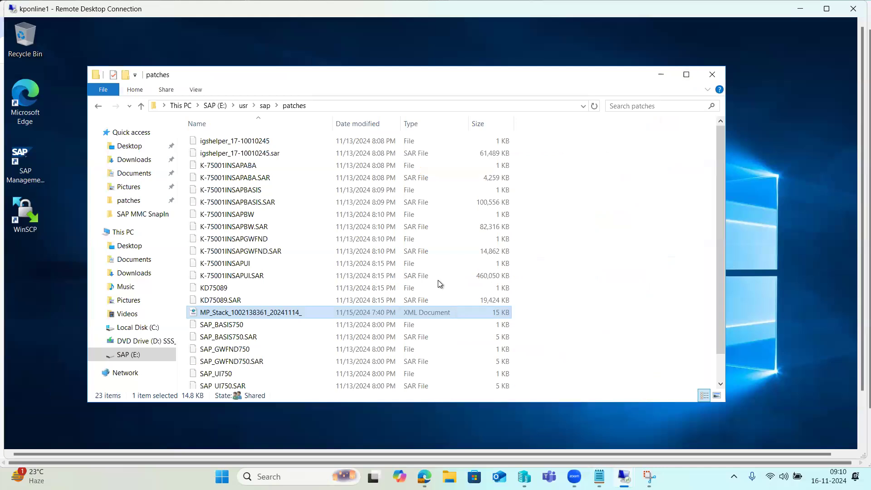
Reopen the edited stack XML from the patches folder in the browser and go through it down to the ST-PI component entry
double_click(217, 315)
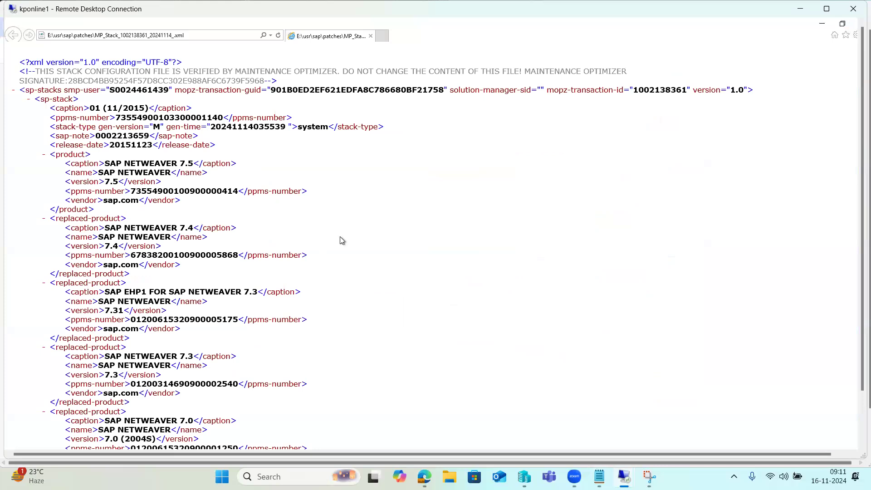
scroll(338, 227, "down", 7)
scroll(336, 247, "down", 14)
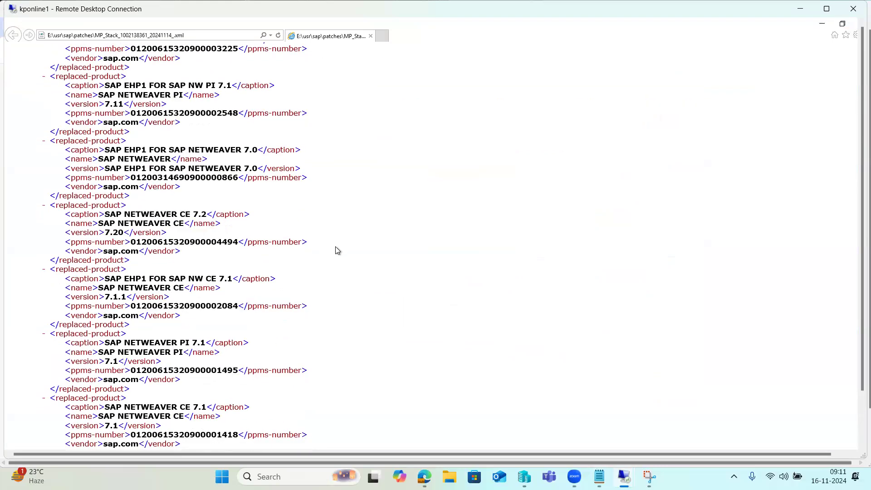
scroll(336, 250, "down", 13)
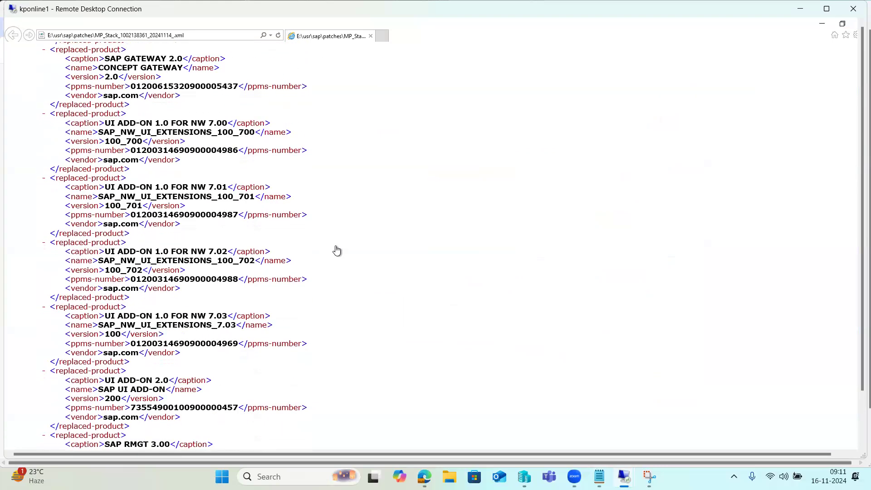
scroll(337, 249, "down", 12)
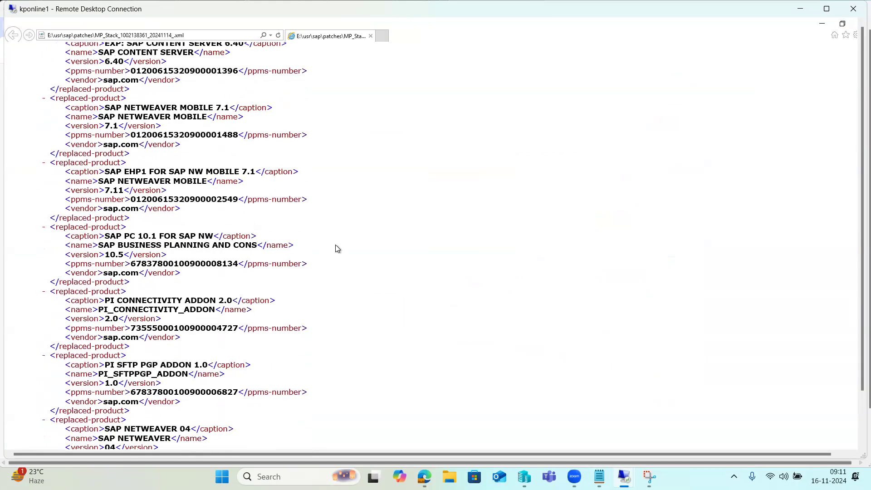
scroll(337, 249, "down", 2)
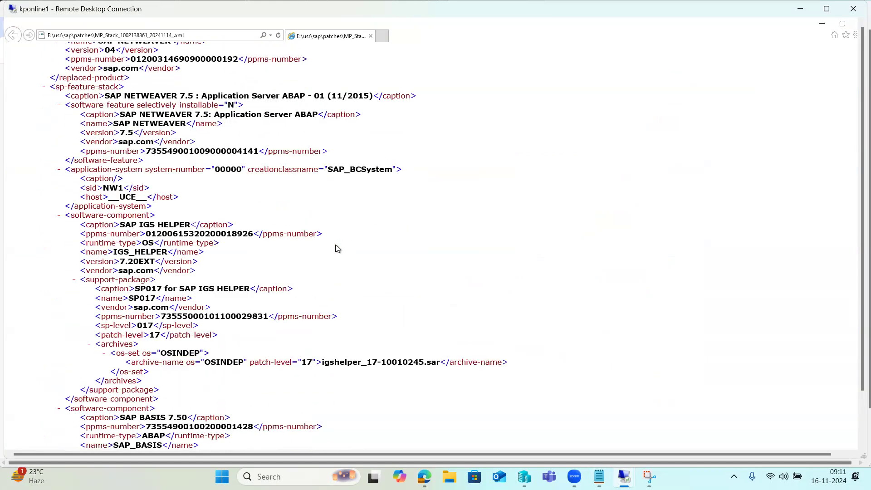
scroll(337, 249, "down", 9)
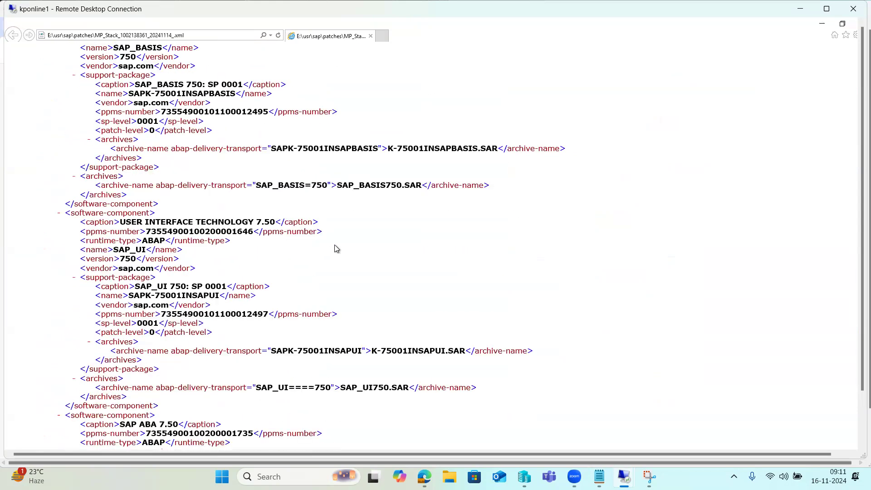
scroll(336, 248, "down", 7)
scroll(336, 249, "down", 9)
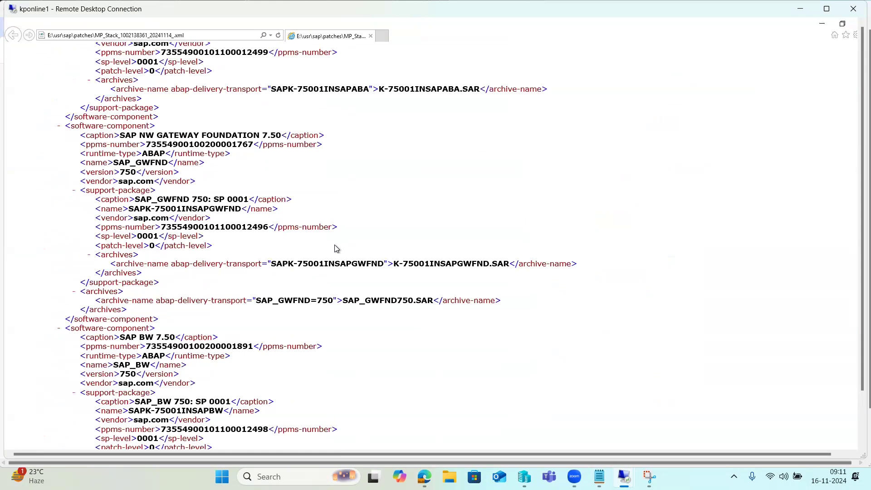
scroll(336, 249, "down", 5)
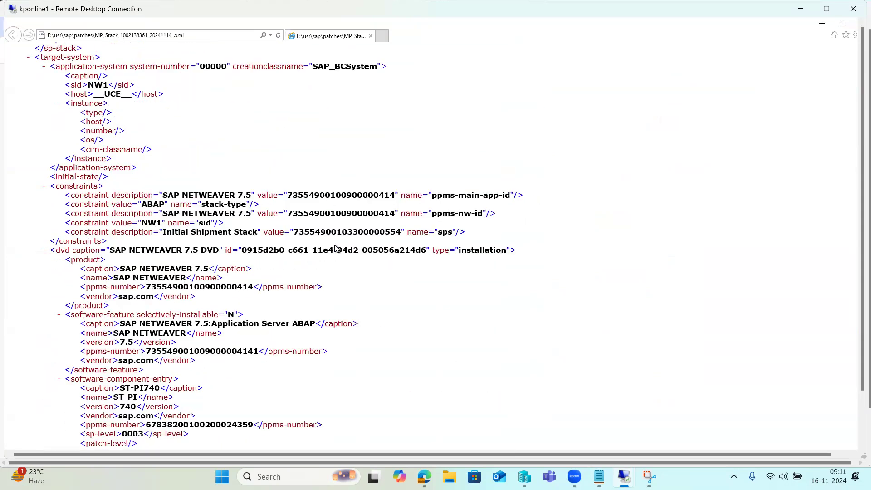
Highlight the SP level of the ST-PI entry and check the component entries below it
scroll(336, 249, "down", 2)
double_click(119, 368)
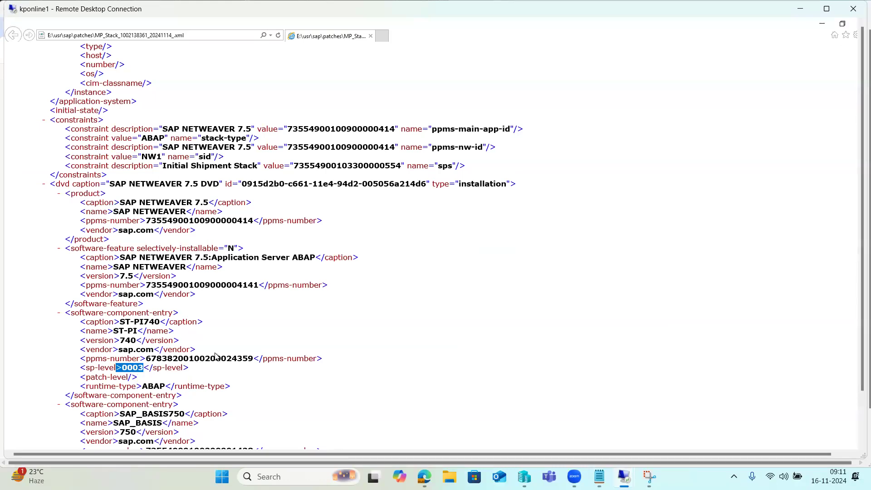
scroll(216, 356, "down", 5)
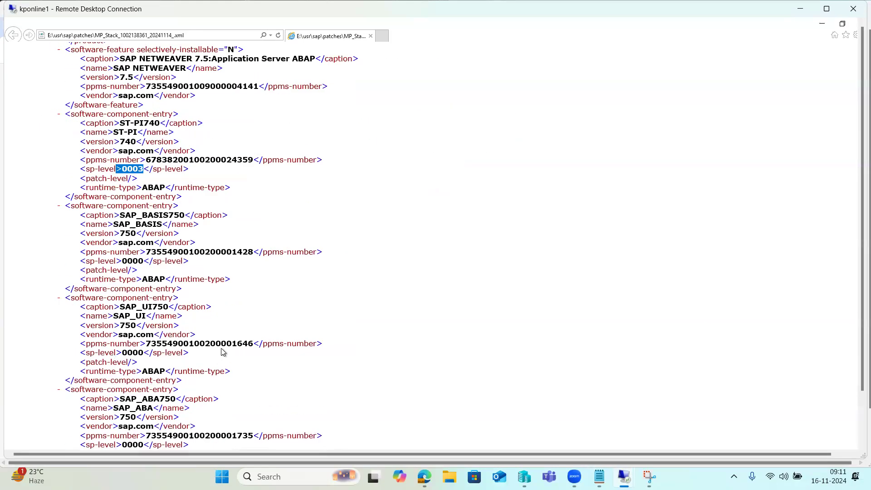
Put away the stack file and folder windows and switch back to the Software Update Manager page on the other remote desktop
left_click_drag(859, 389, 858, 447)
left_click(100, 440)
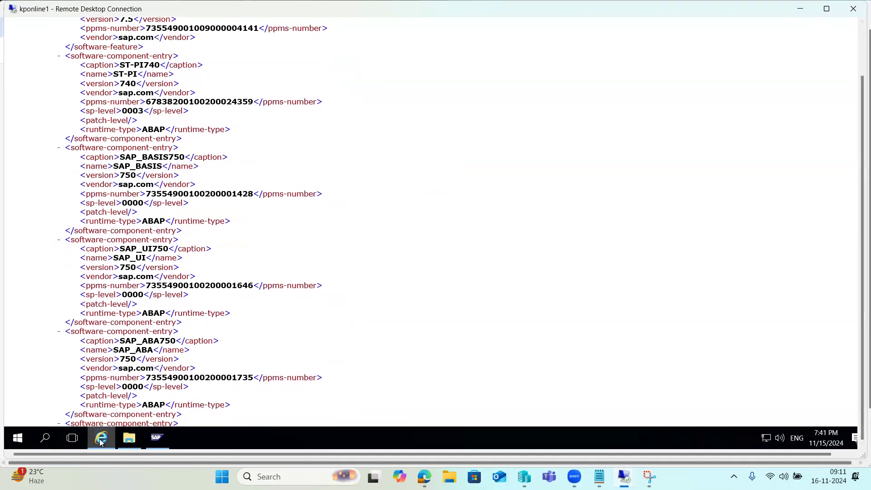
left_click(129, 439)
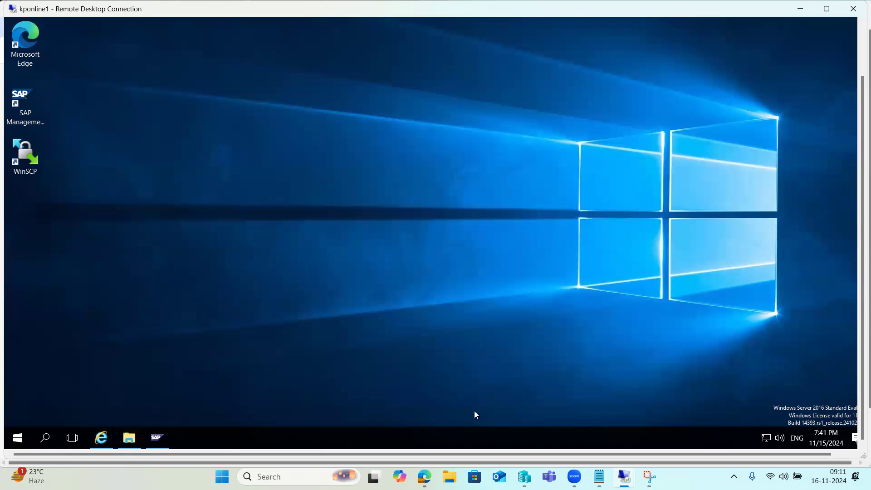
left_click(801, 10)
left_click(107, 456)
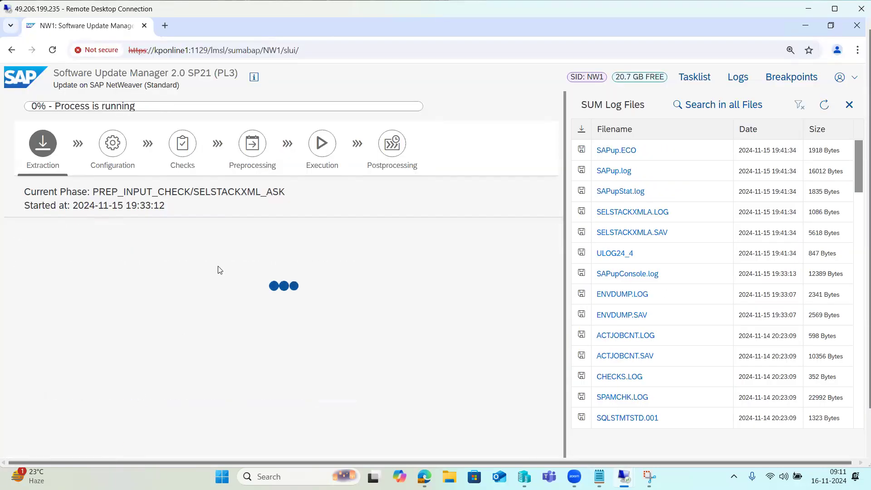
Refresh the SUM log file list and open SELSTACKXMLD.LOG
left_click(825, 106)
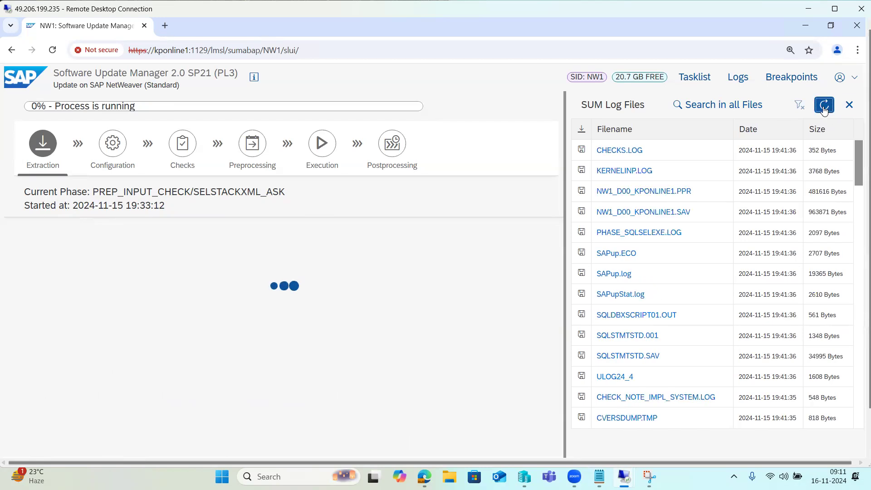
left_click(824, 107)
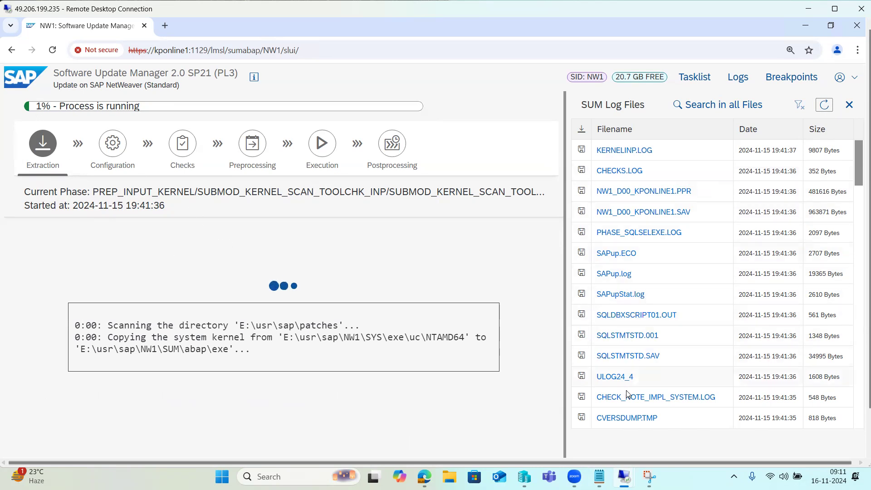
scroll(637, 318, "down", 3)
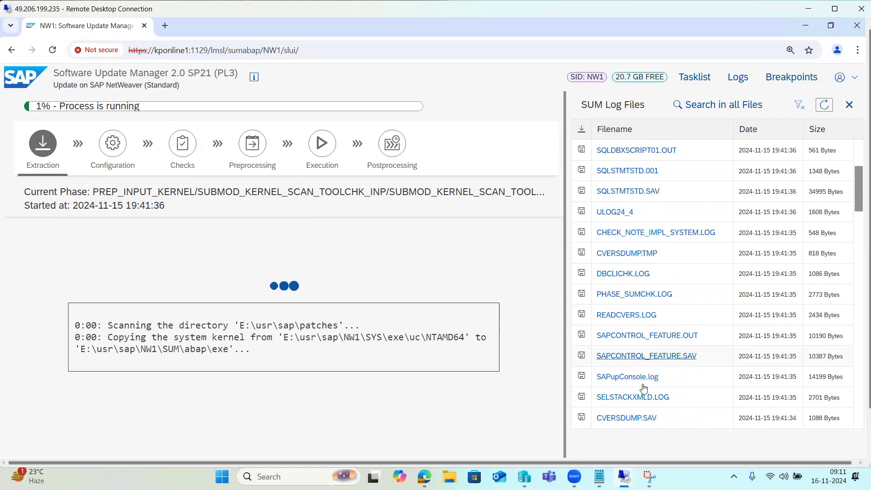
left_click(623, 398)
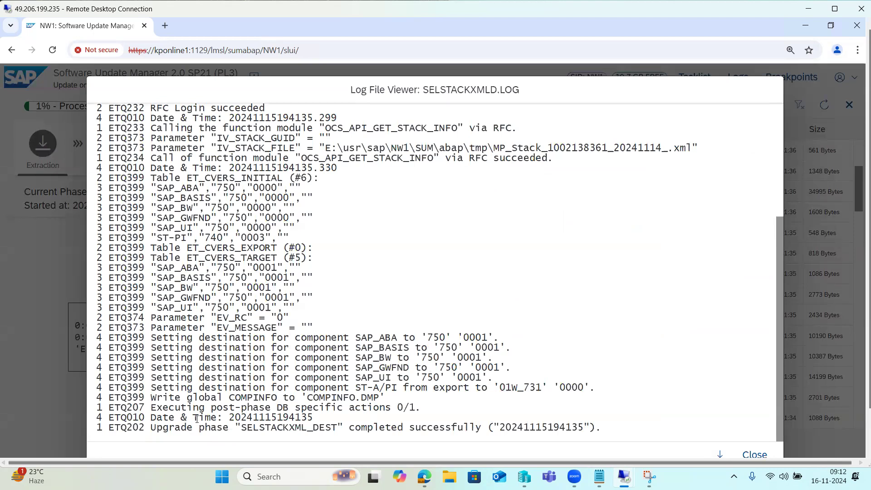
Check the completion time and the ST-PI entry in SELSTACKXMLD.LOG, close it and refresh the log file list
left_click_drag(197, 418, 289, 418)
scroll(274, 321, "up", 3)
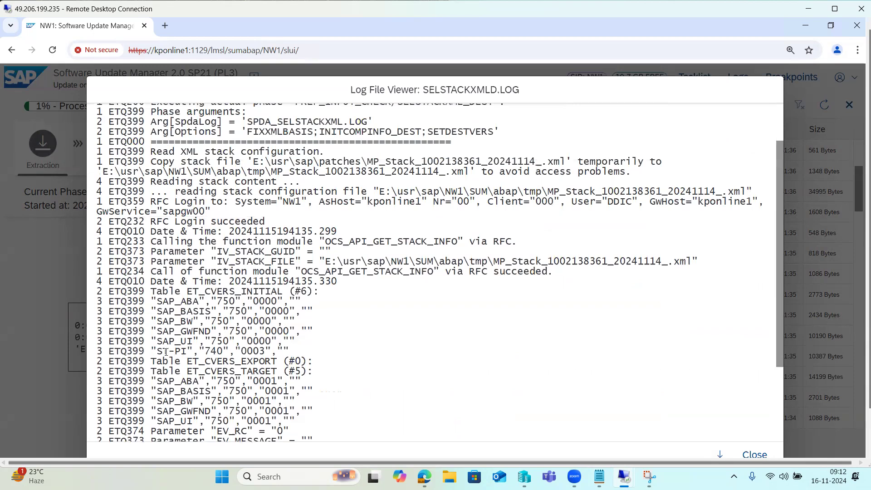
left_click_drag(159, 351, 278, 353)
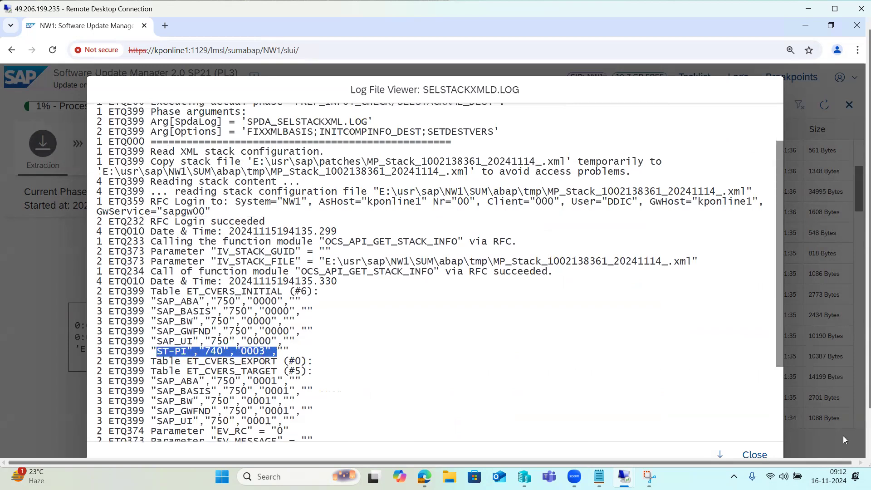
left_click(754, 455)
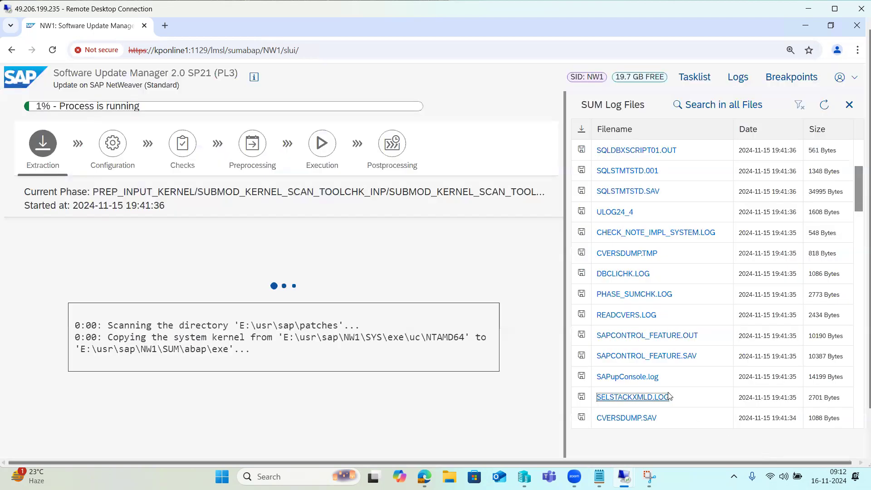
left_click(823, 109)
left_click(823, 110)
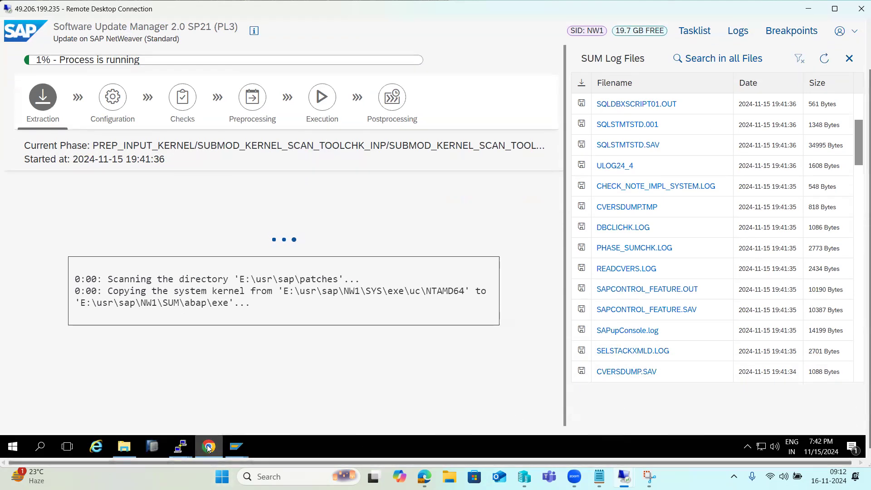
left_click(208, 447)
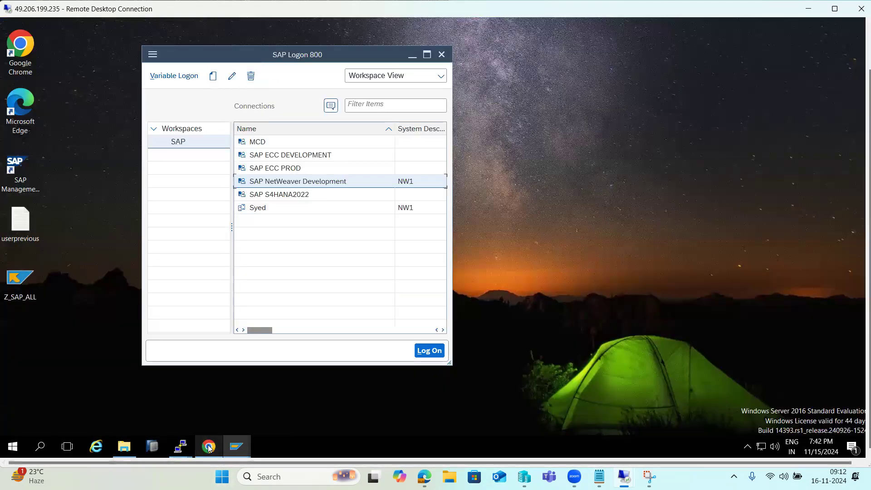
right_click(587, 193)
left_click(508, 229)
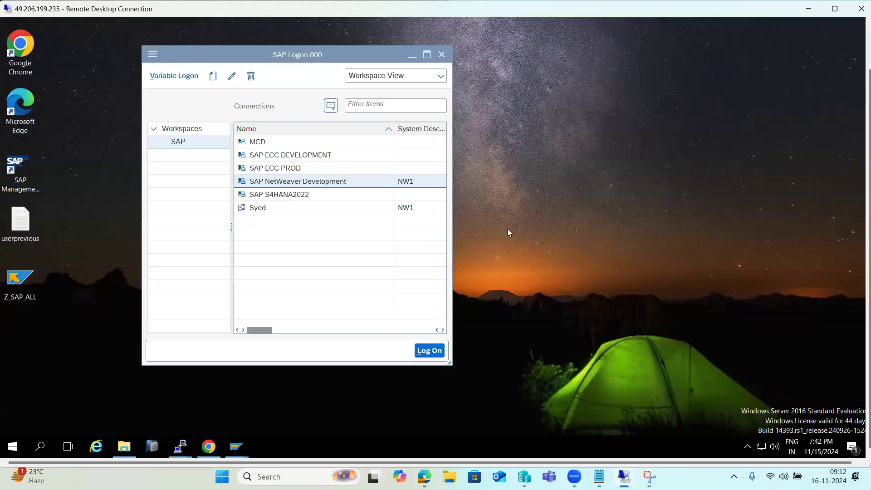
left_click_drag(202, 52, 196, 94)
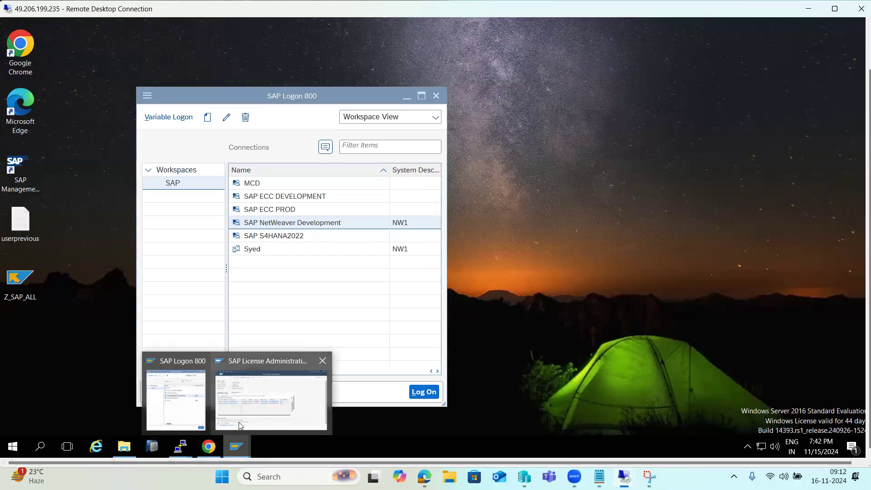
left_click(220, 446)
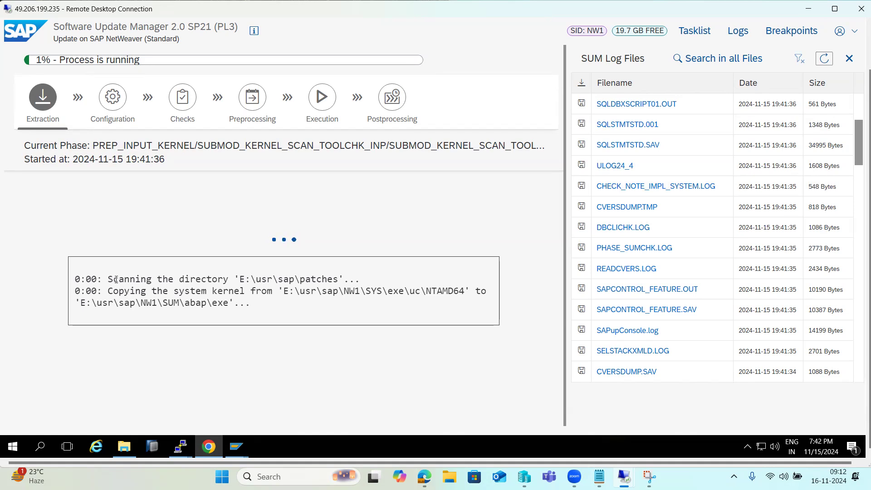
Highlight the progress messages on the patches directory scan and the kernel copy, including the source and target paths
left_click_drag(118, 280, 310, 283)
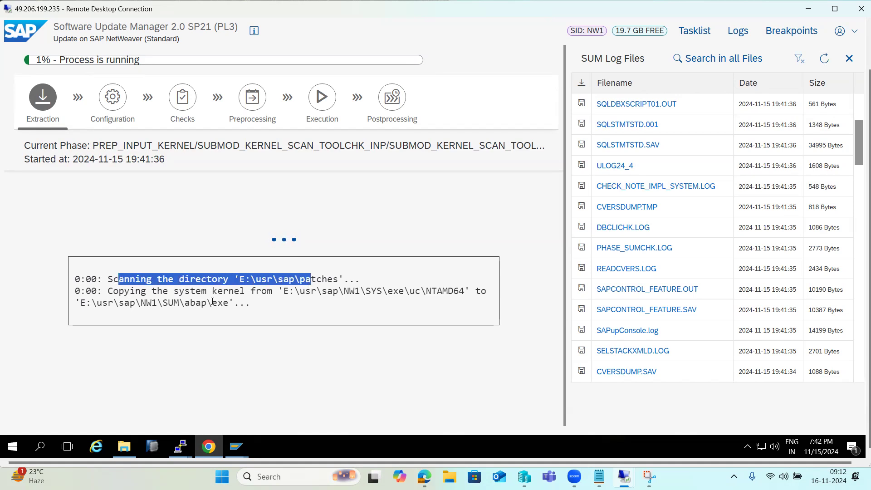
left_click_drag(152, 292, 274, 290)
left_click(286, 291)
double_click(398, 291)
left_click_drag(162, 303, 236, 303)
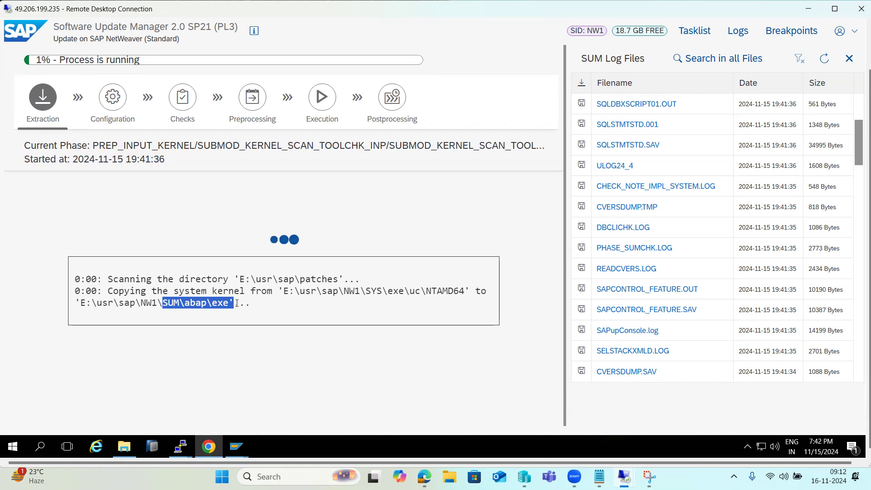
left_click(237, 303)
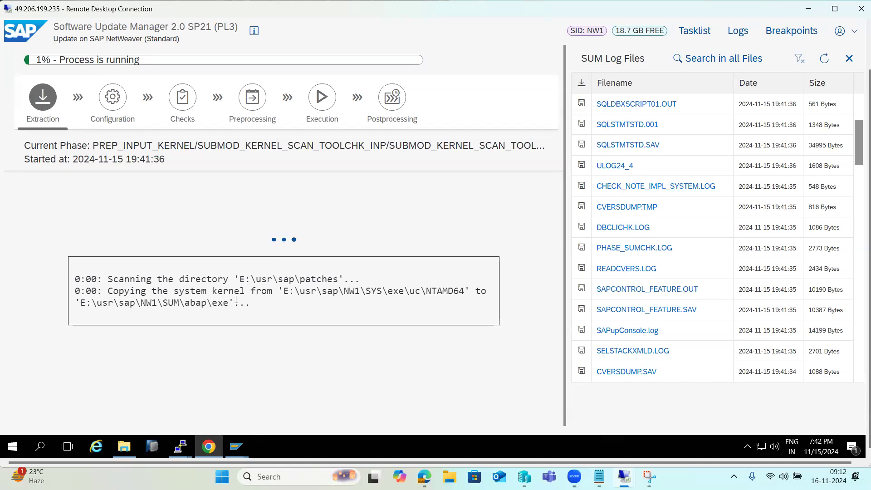
left_click_drag(429, 290, 427, 305)
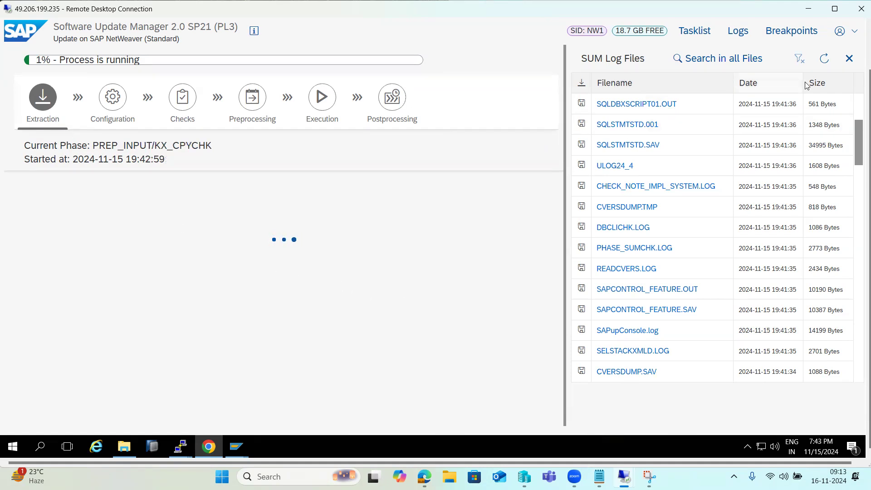
Keep refreshing the SUM log file list to follow the extraction phases as they run
left_click(824, 59)
left_click(825, 59)
left_click(824, 59)
left_click(824, 58)
left_click(824, 59)
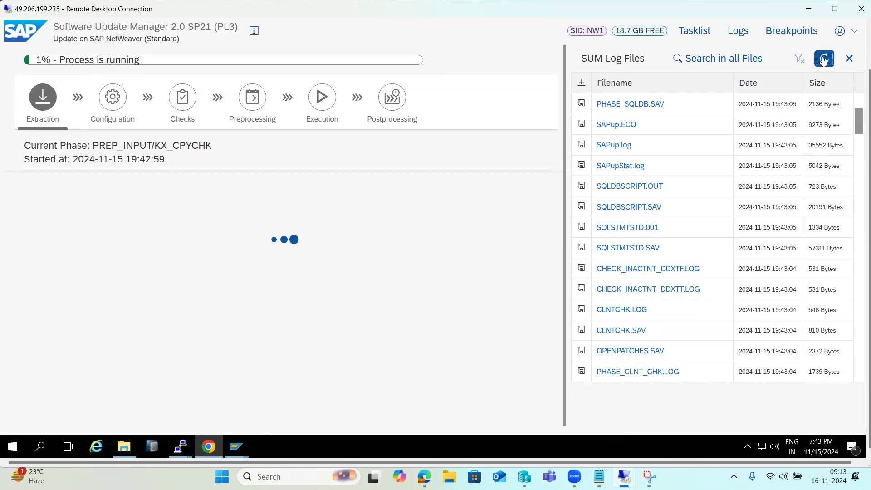
left_click(824, 59)
left_click(825, 59)
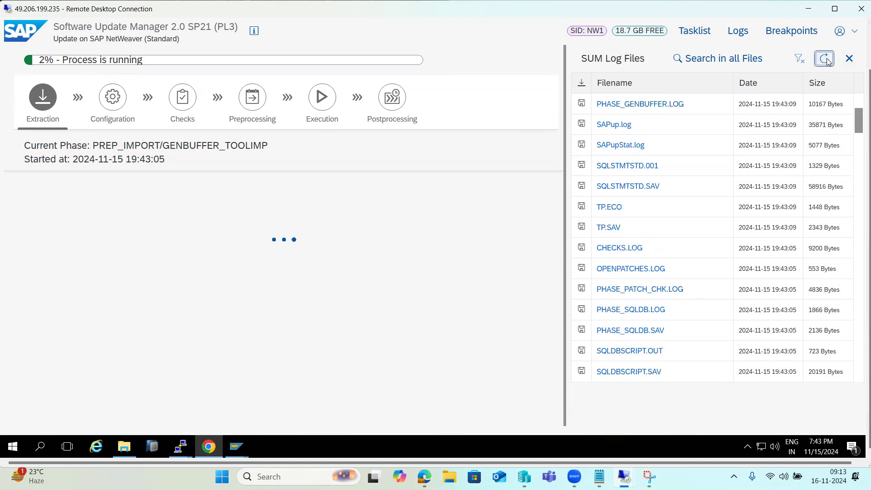
left_click(824, 59)
left_click(824, 59)
left_click(824, 59)
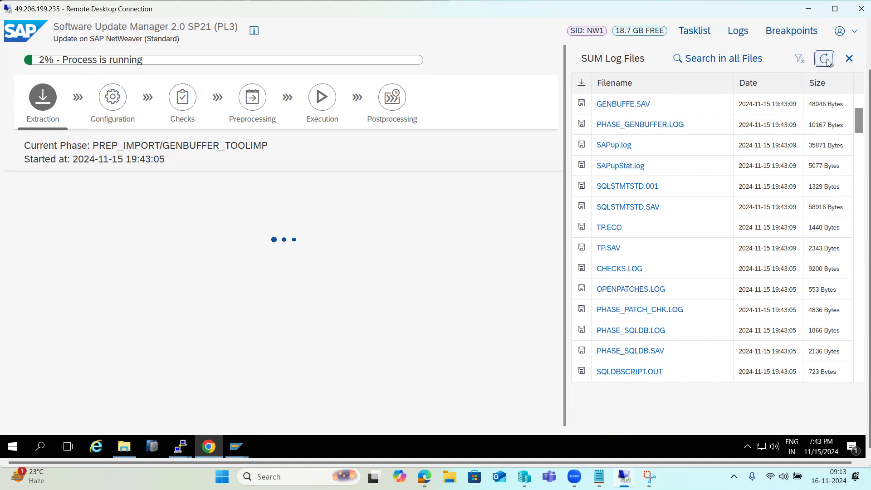
left_click(824, 59)
left_click(824, 59)
left_click(824, 59)
left_click(824, 59)
left_click(824, 59)
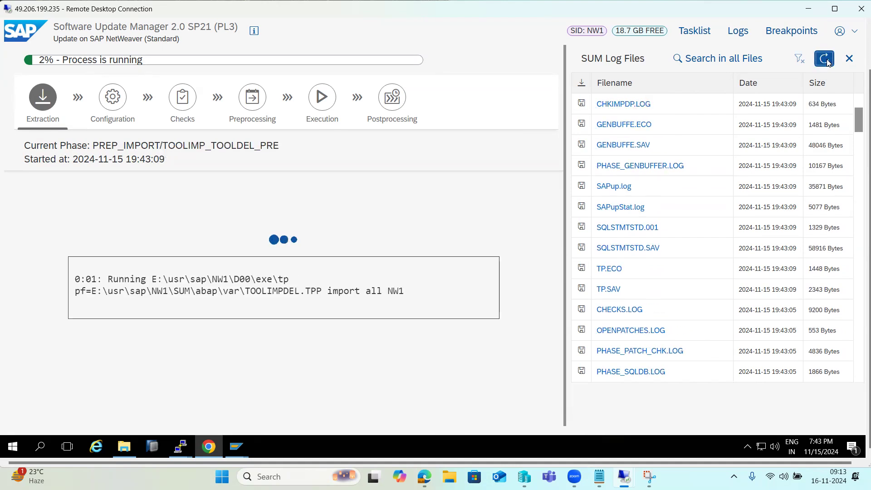
left_click(824, 59)
left_click(824, 59)
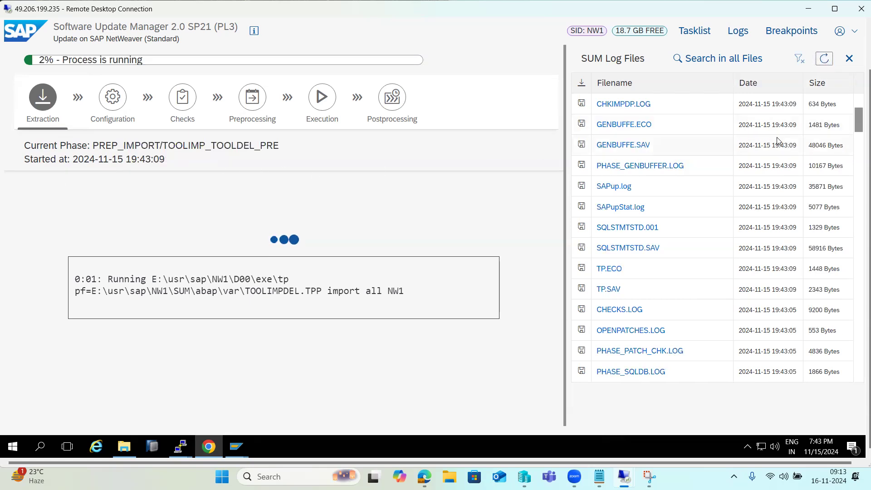
left_click(826, 60)
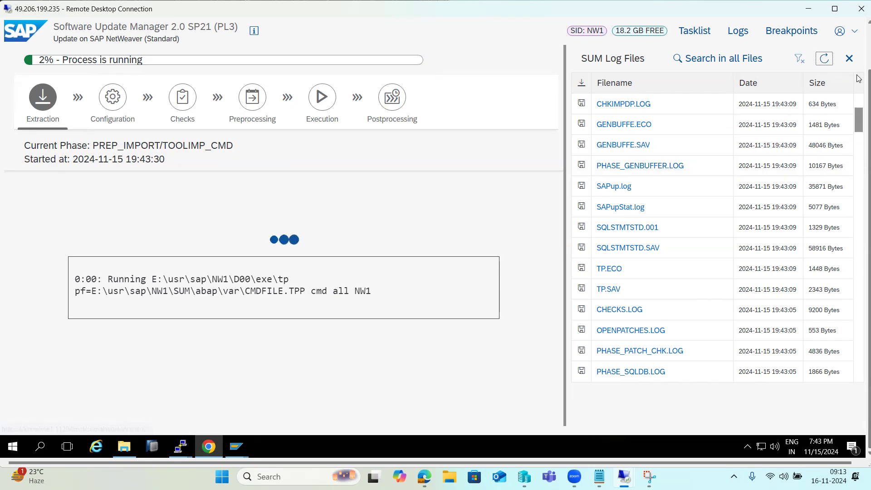
left_click(824, 56)
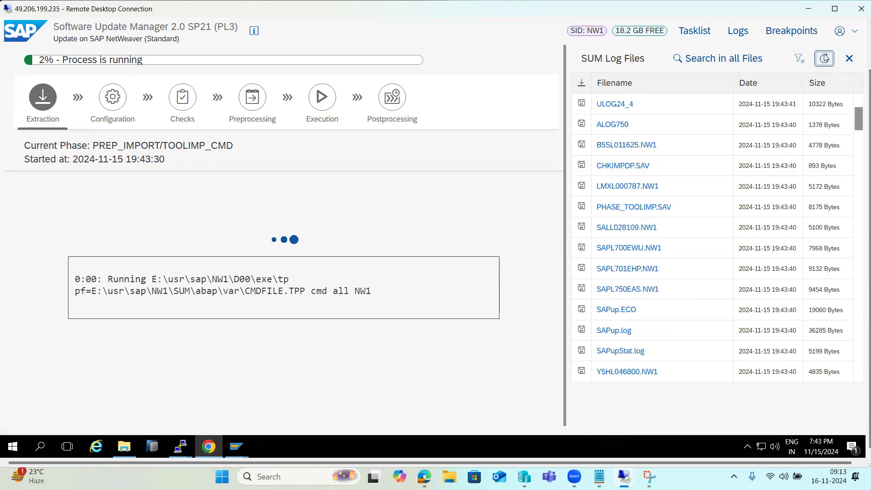
left_click(824, 55)
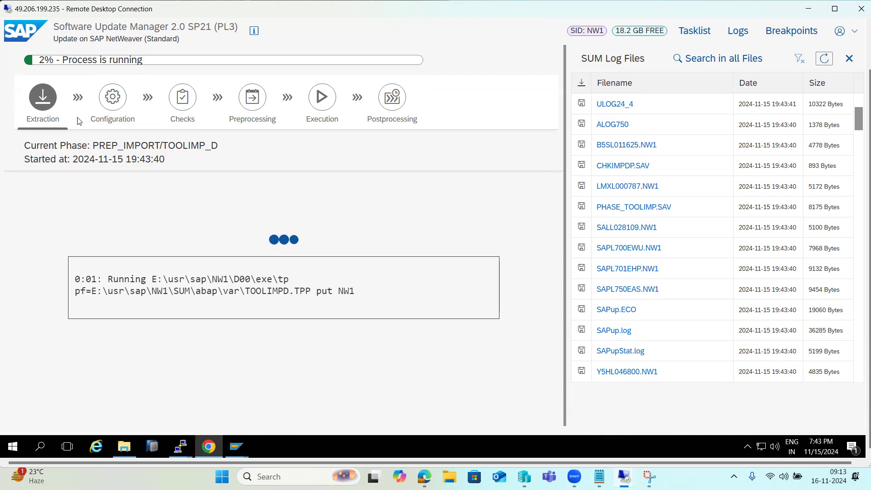
left_click(115, 121)
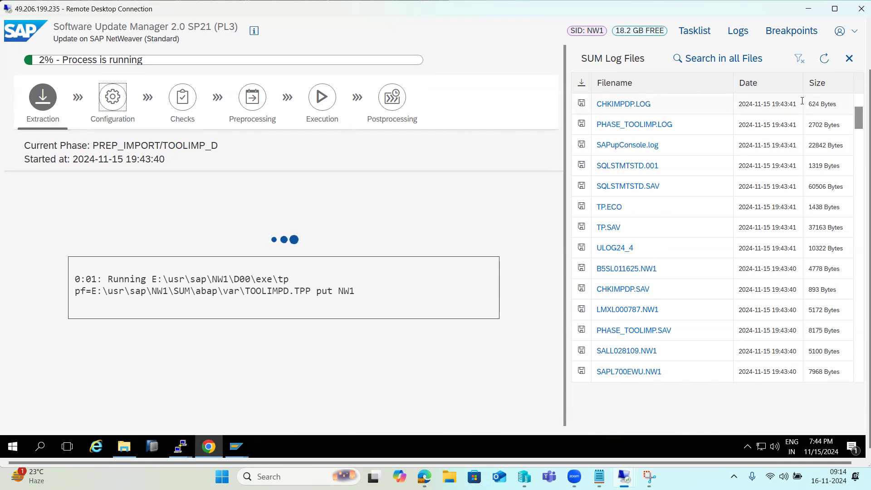
left_click(825, 59)
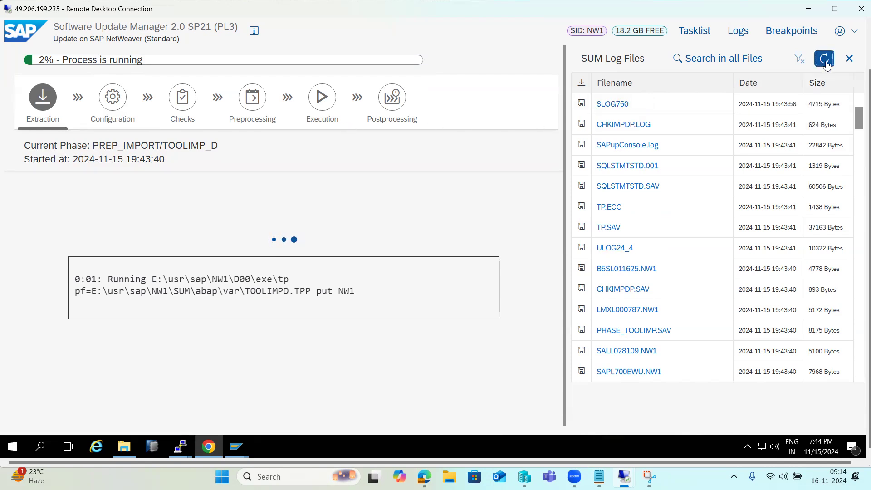
Open CHKIMPDP.LOG, examine its closing lines with the exit code, and close the log
left_click(626, 124)
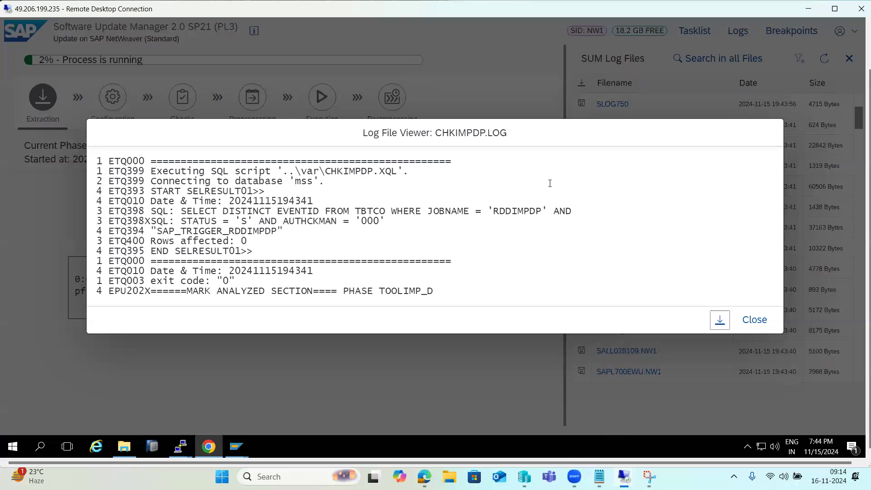
left_click_drag(205, 243, 313, 319)
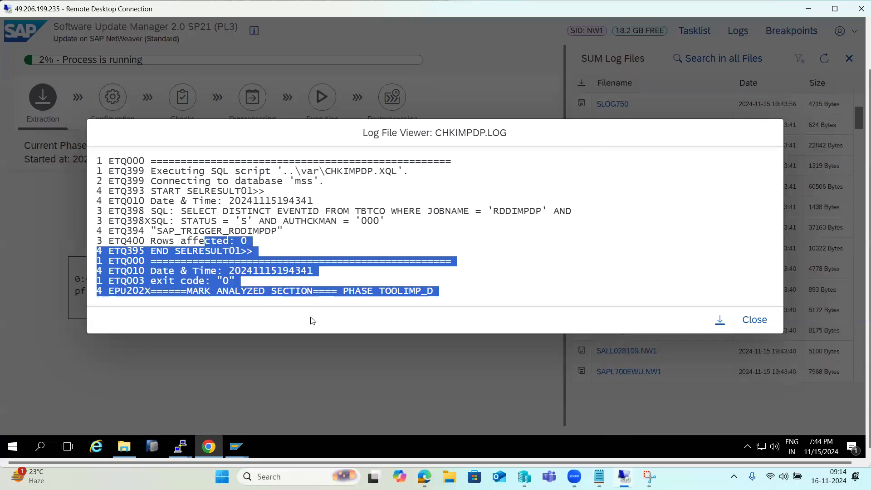
left_click(749, 321)
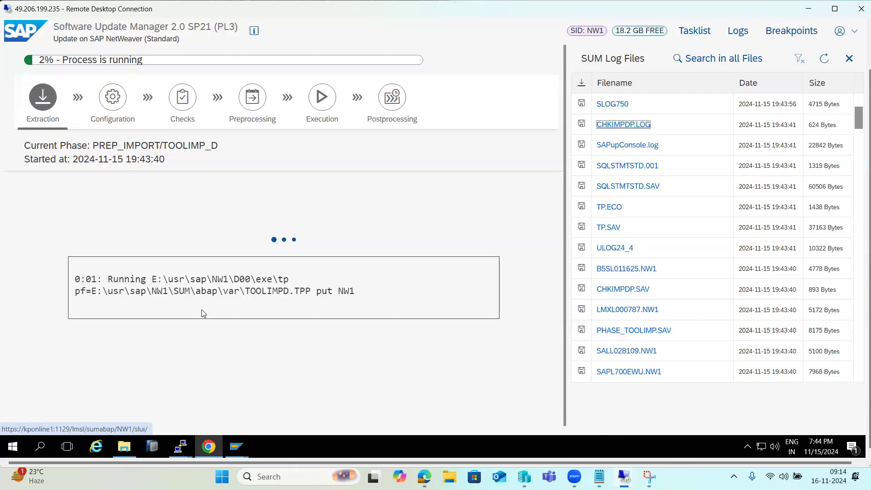
Switch to the SAP License Administration session for a look and return to the Software Update Manager page
left_click(209, 453)
mouse_move(238, 450)
left_click(239, 406)
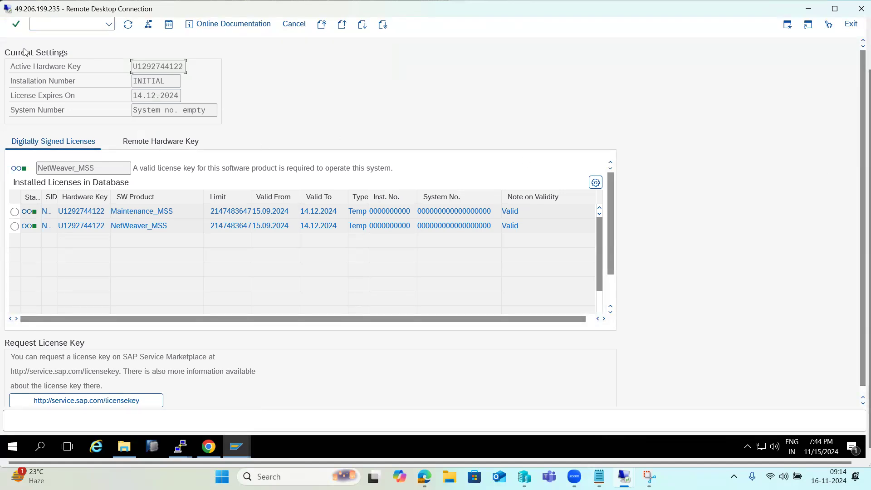
left_click(208, 446)
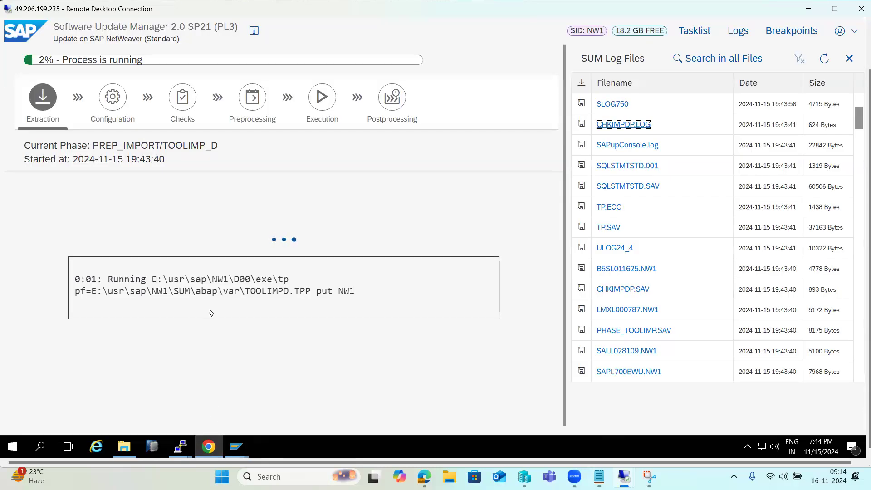
Highlight the running tp command in the progress message and glance at the SAP License Administration session before returning to the Software Update Manager page
left_click_drag(228, 278, 333, 292)
mouse_move(236, 447)
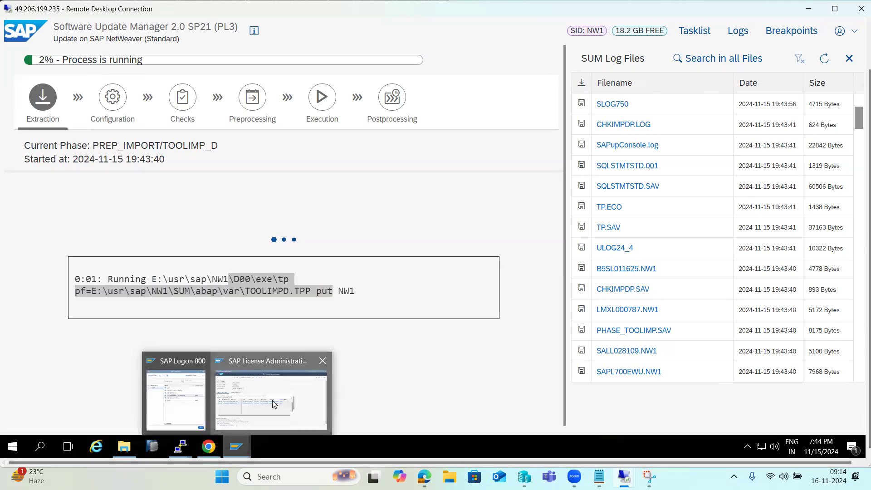
left_click(273, 400)
left_click(210, 446)
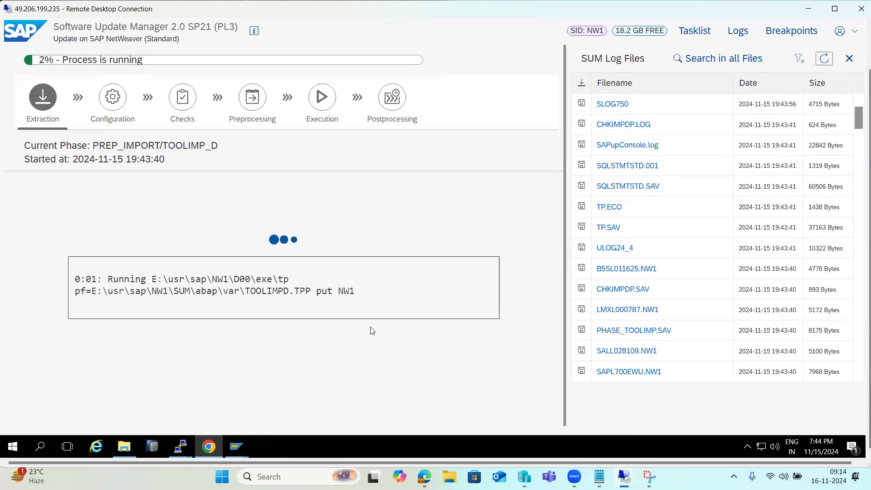
Look at the contents of Local Disk (C:) on the jump server in File Explorer and return to the Software Update Manager page
left_click(127, 454)
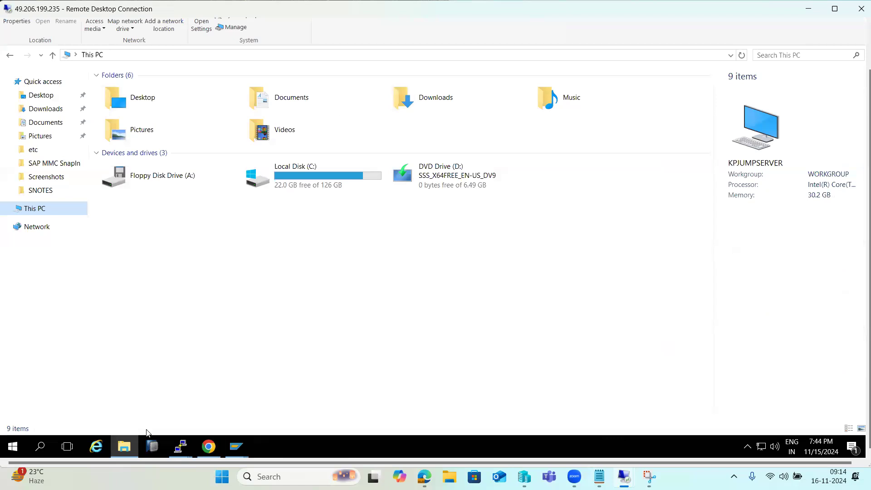
left_click(335, 181)
double_click(335, 179)
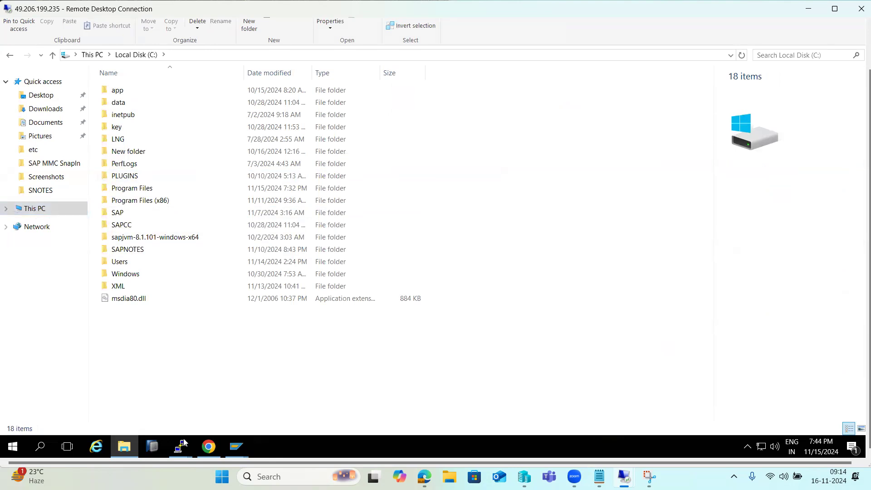
left_click(124, 445)
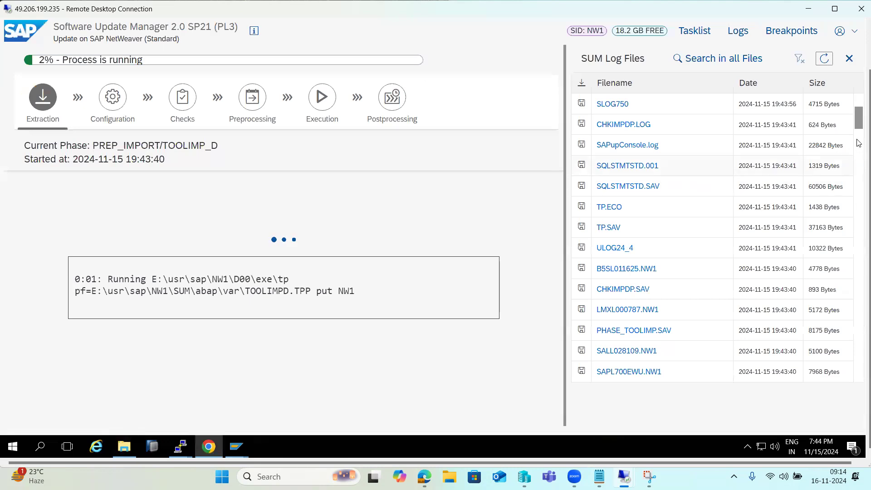
Refresh the SUM log file list repeatedly until newer TOOLIMP_D phase logs are listed
left_click(824, 58)
left_click(823, 58)
left_click(823, 59)
left_click(824, 59)
left_click(824, 59)
left_click(824, 59)
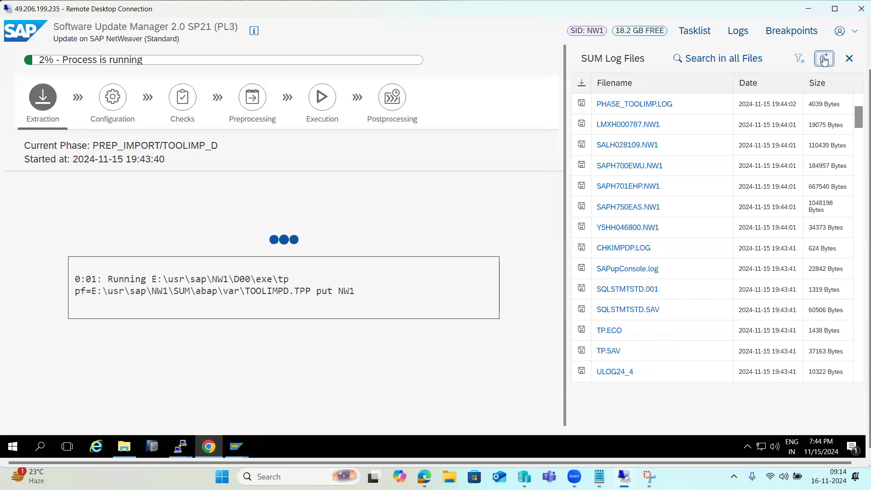
Open PHASE_TOOLIMP.LOG, examine its closing log scanner lines, and close the log
left_click(628, 108)
scroll(638, 220, "down", 5)
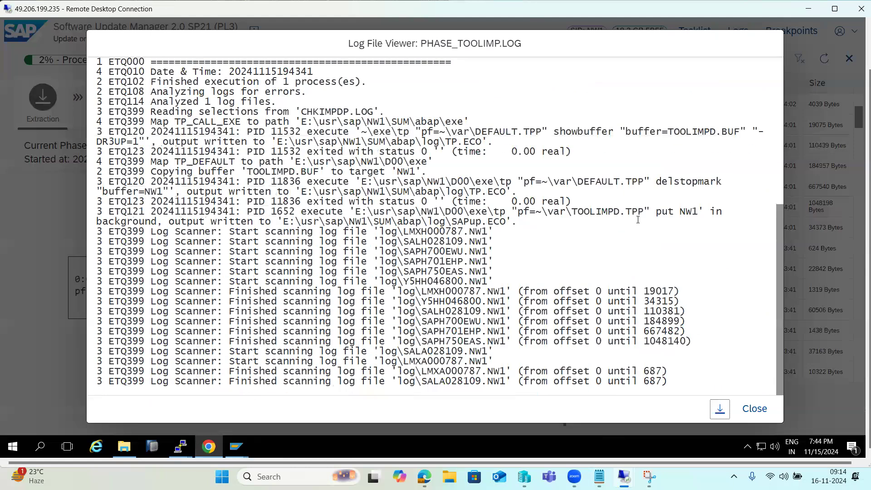
left_click(762, 414)
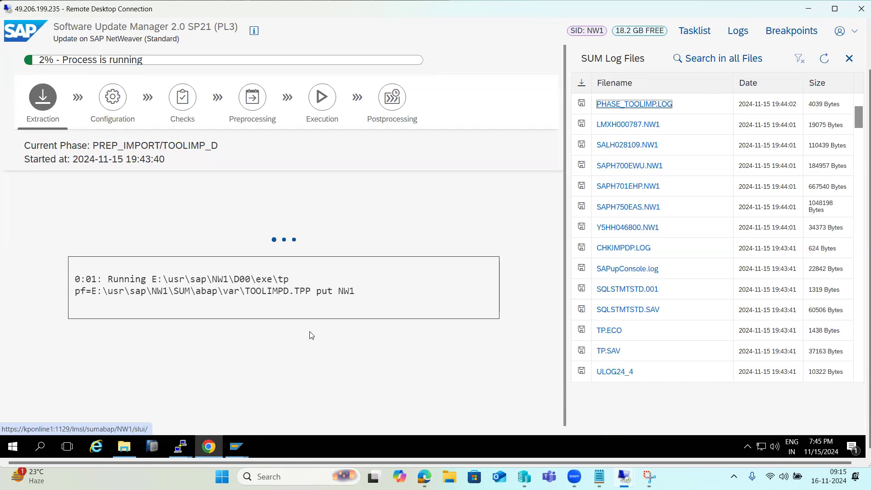
Highlight the tp put command for TOOLIMPD.TPP in the progress message and refresh the SUM log file list
left_click_drag(251, 279, 363, 303)
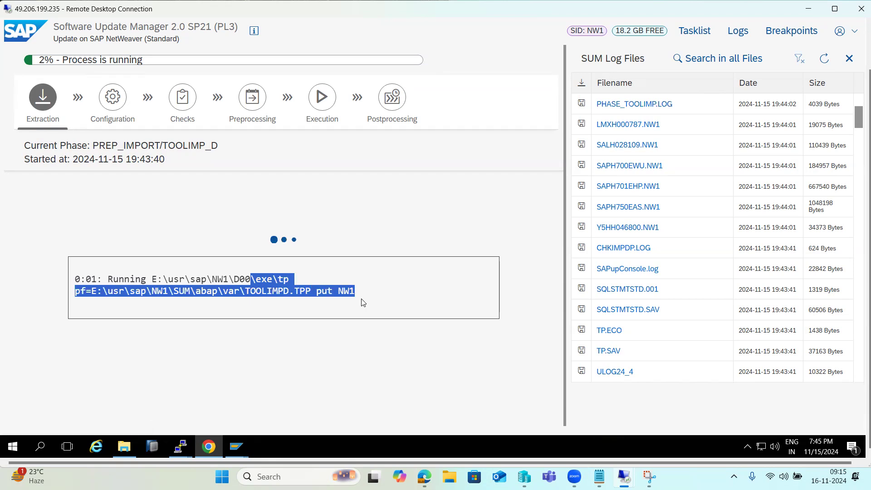
left_click(824, 60)
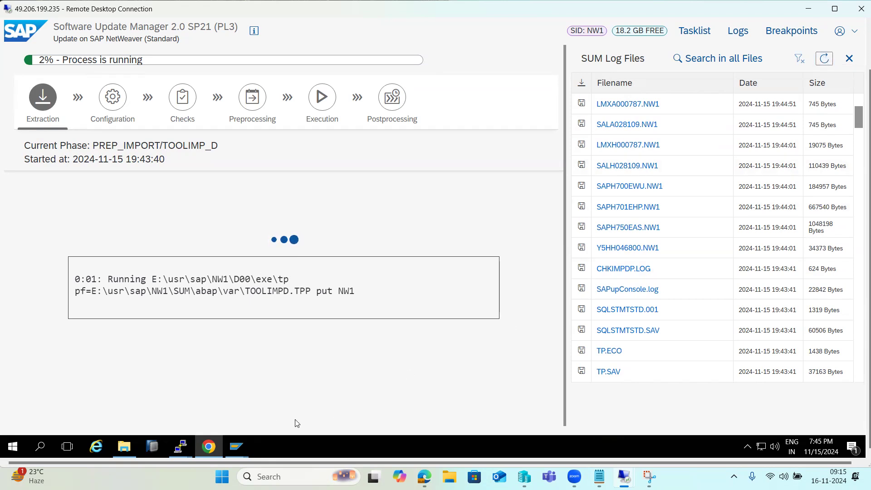
Switch to the kponline1 remote desktop and show the E:\usr\sap\patches folder containing the stack XML file
mouse_move(624, 476)
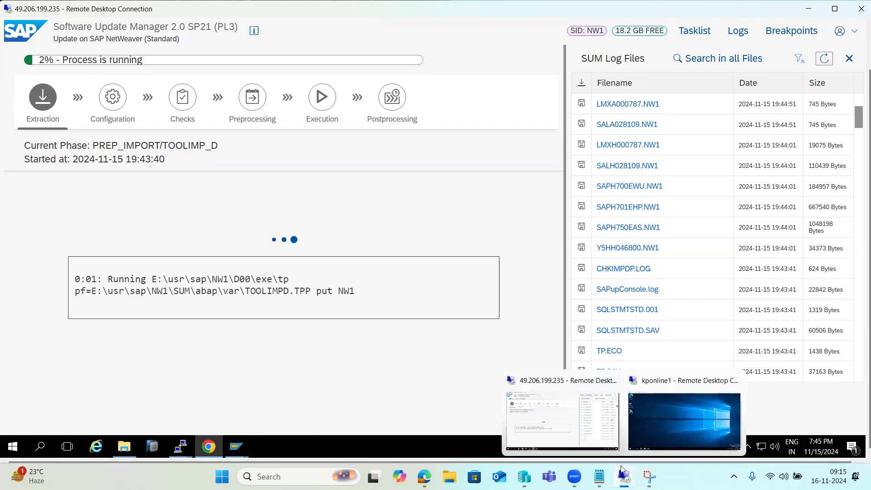
left_click(663, 396)
left_click(141, 438)
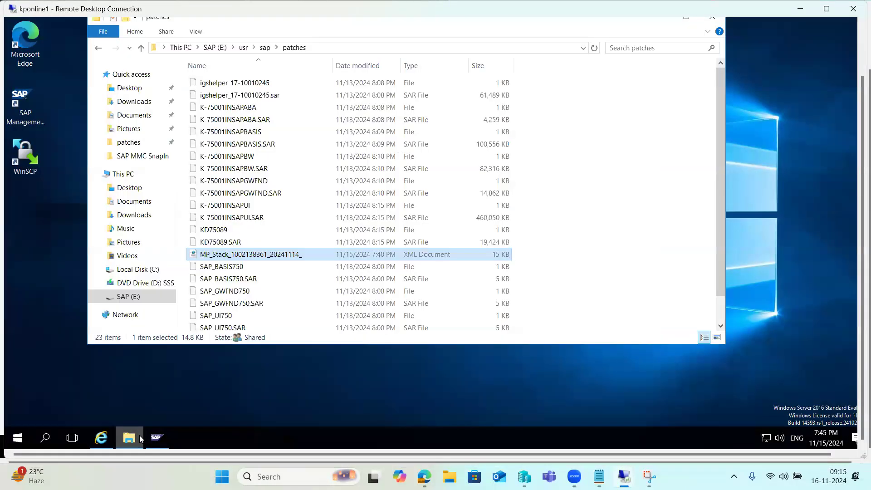
left_click(141, 436)
right_click(164, 291)
left_click(237, 325)
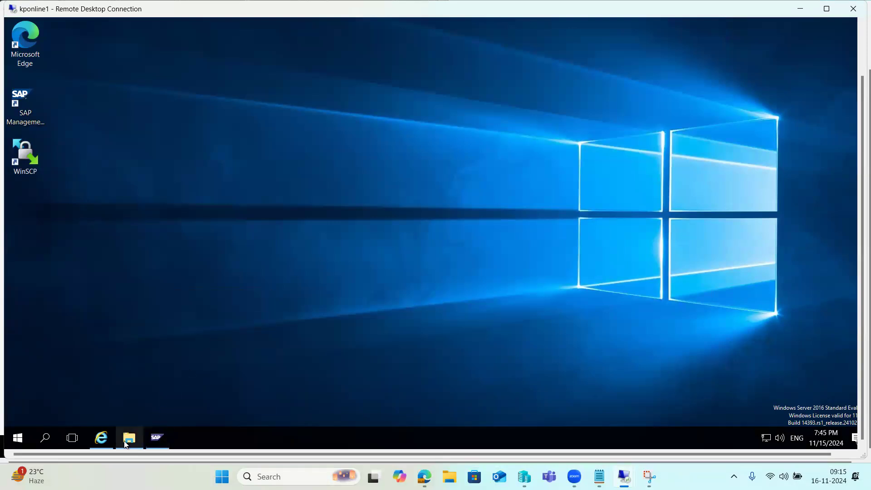
left_click(130, 438)
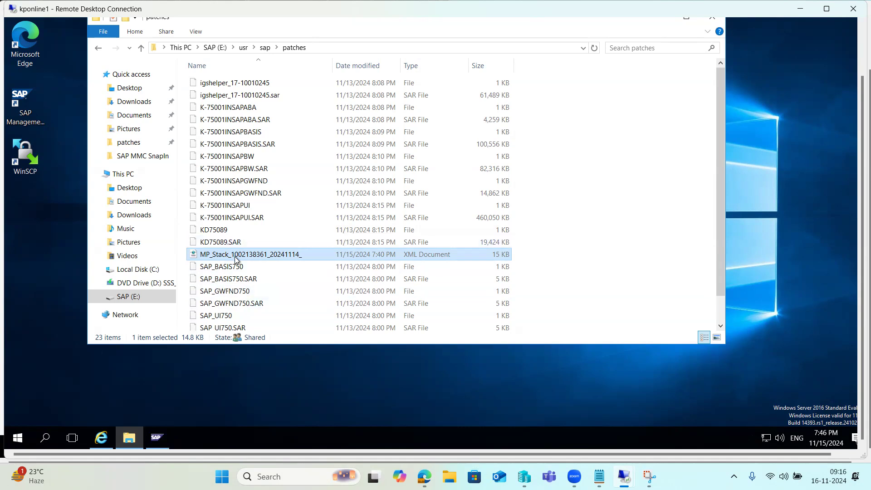
Inspect the details and available opening programs for the MP_Stack XML file without opening it, and minimize the patches folder
mouse_move(236, 260)
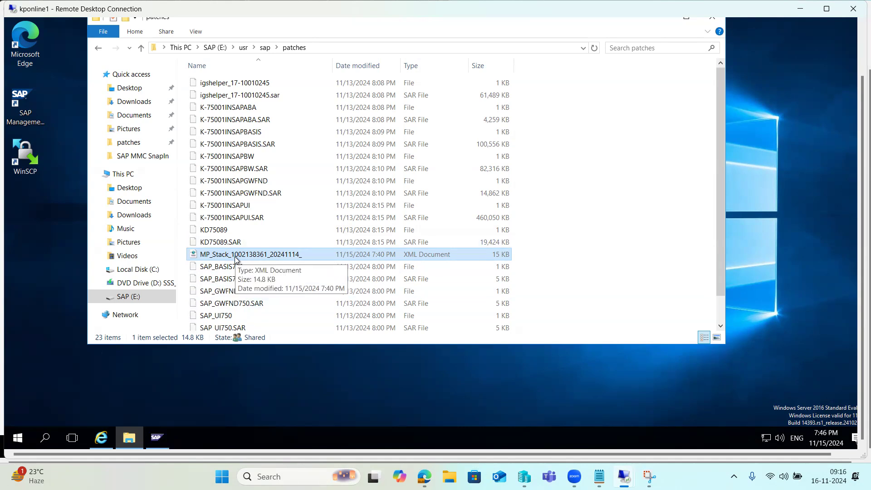
right_click(235, 259)
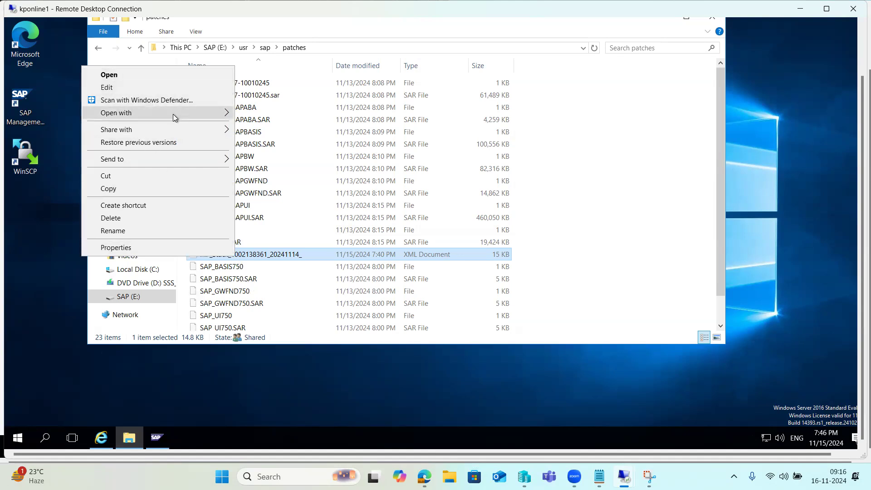
mouse_move(194, 115)
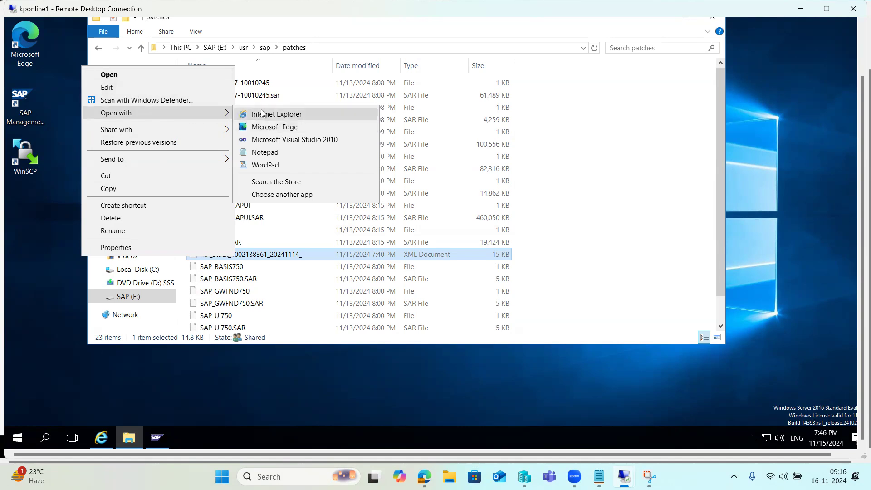
left_click(265, 260)
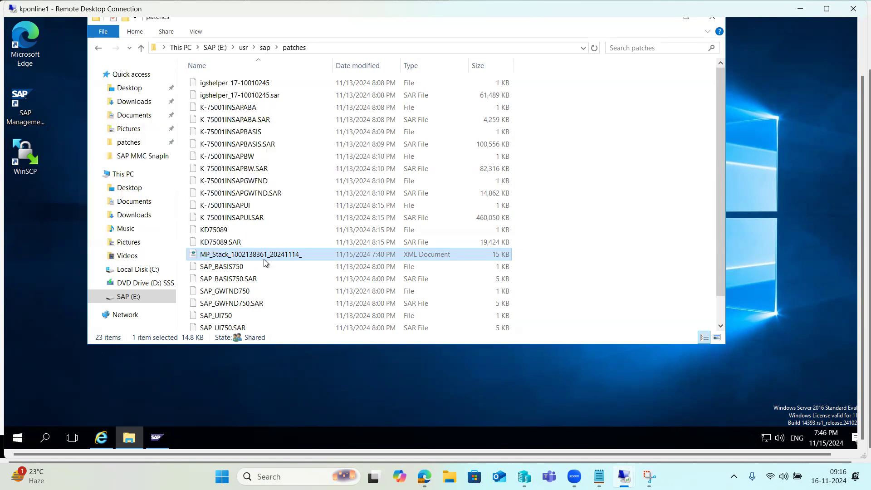
left_click(129, 437)
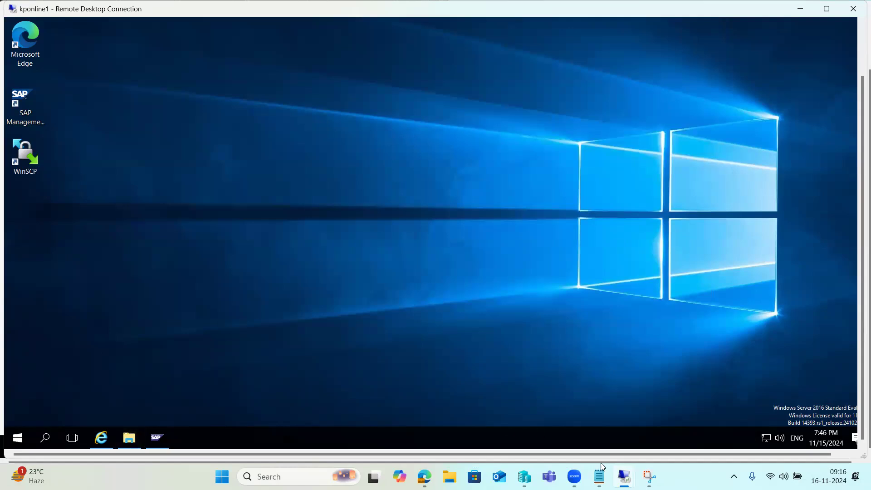
Return to the remote desktop running Software Update Manager, refresh the SUM log file list, and view its newest entries
mouse_move(624, 476)
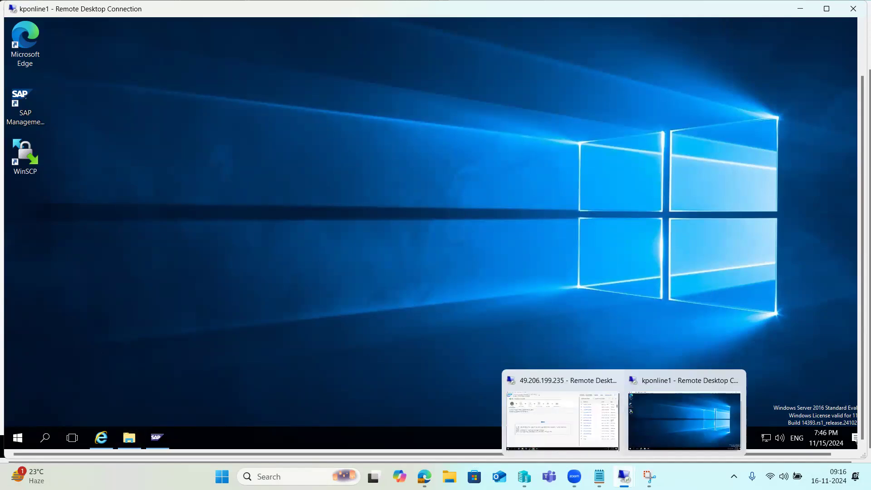
left_click(561, 418)
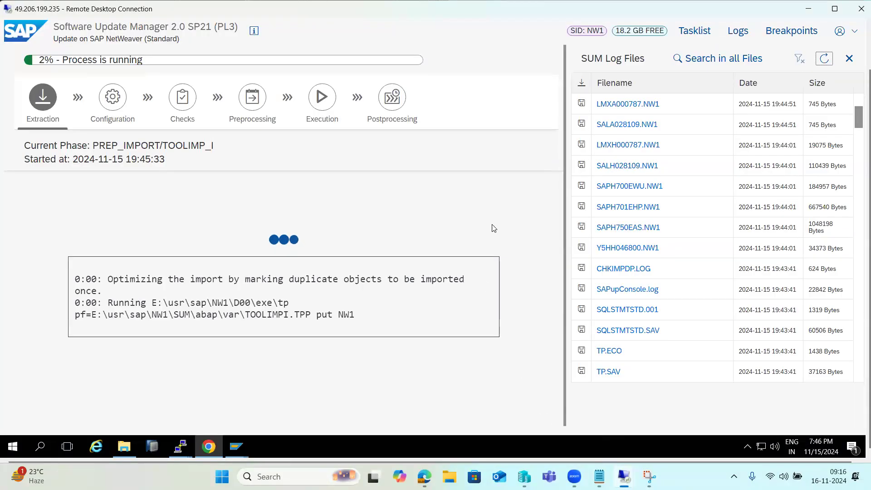
left_click(824, 59)
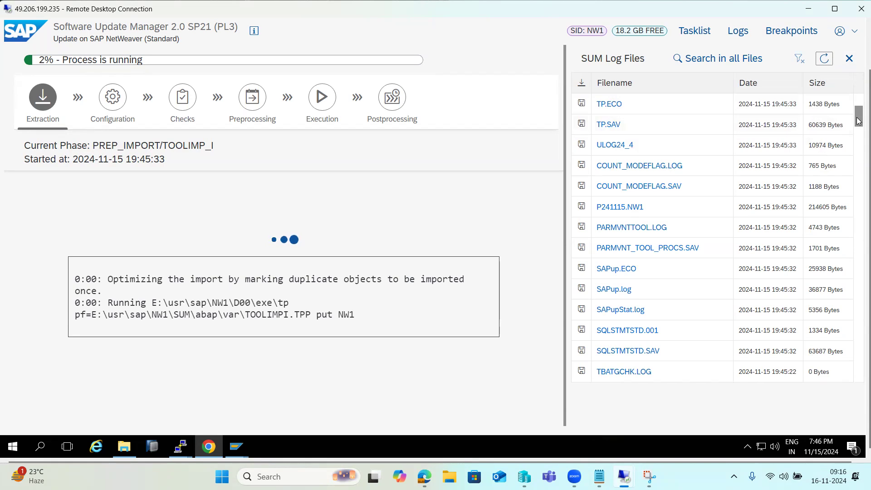
left_click_drag(858, 118, 854, 105)
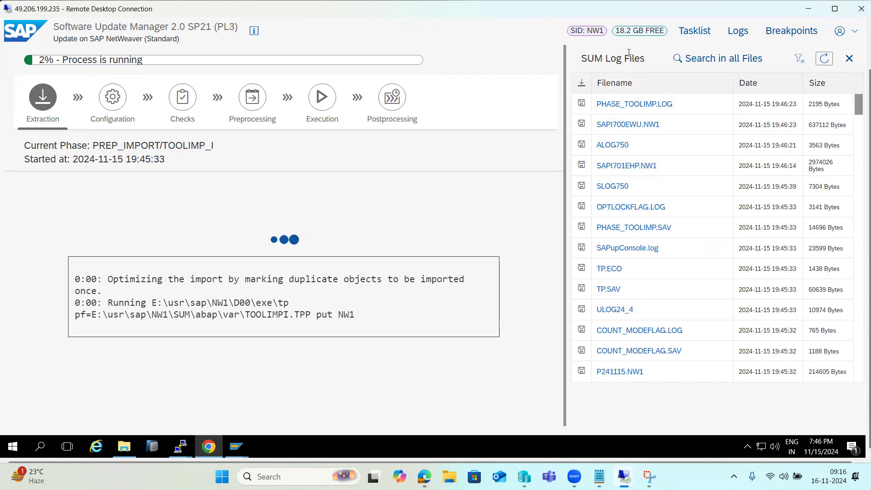
Open the Extraction tasklist and look through the remaining phases and their descriptions, returning to the PREP_IMPORT phases
left_click(694, 30)
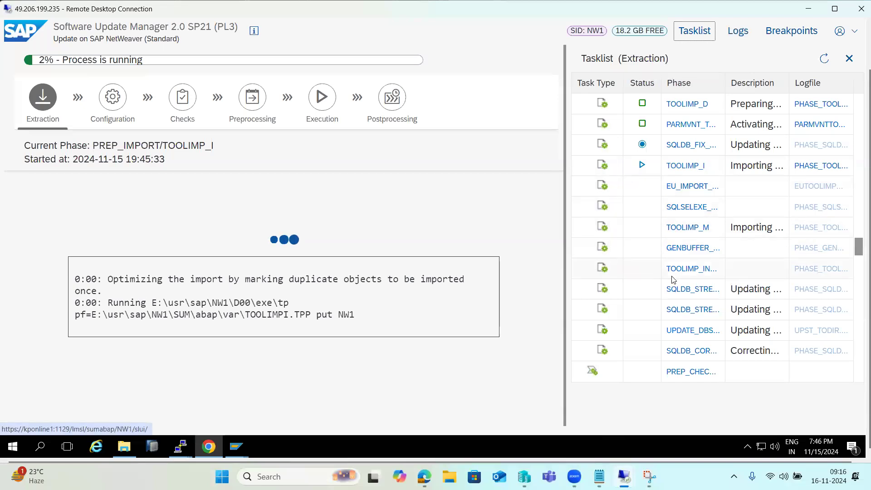
scroll(673, 291, "down", 3)
scroll(672, 301, "down", 4)
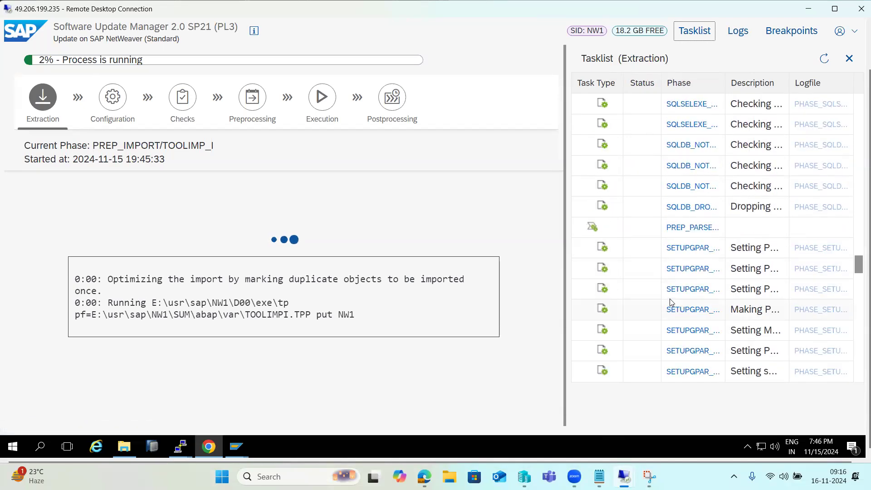
scroll(672, 302, "down", 5)
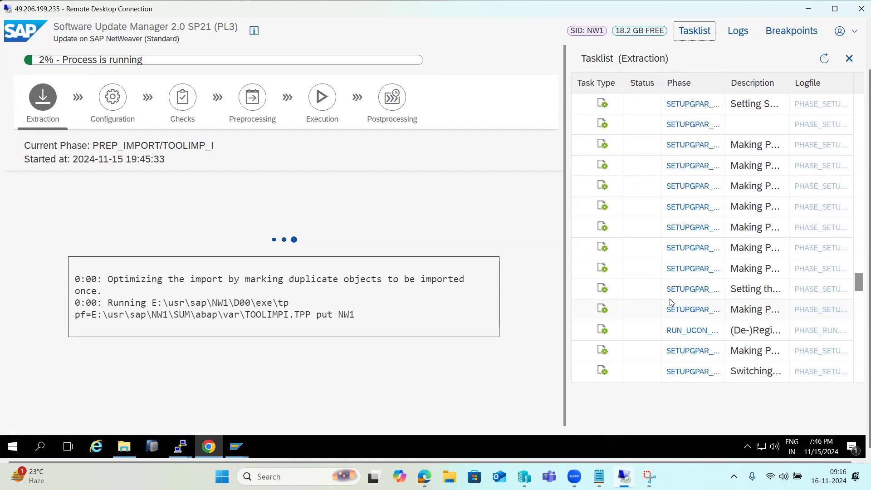
scroll(671, 302, "down", 6)
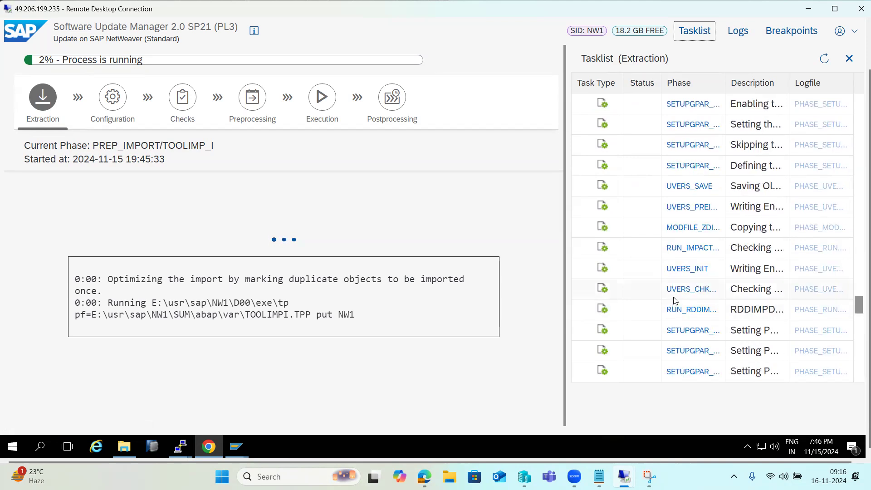
scroll(675, 301, "down", 8)
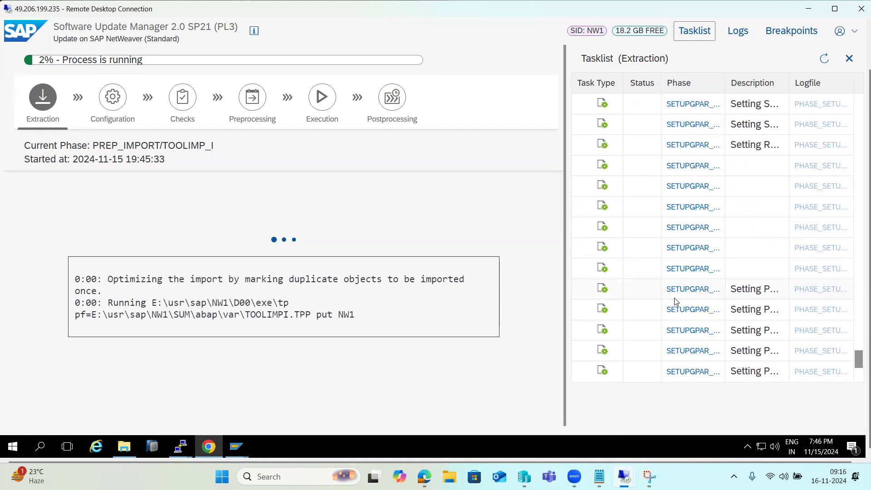
scroll(676, 302, "down", 3)
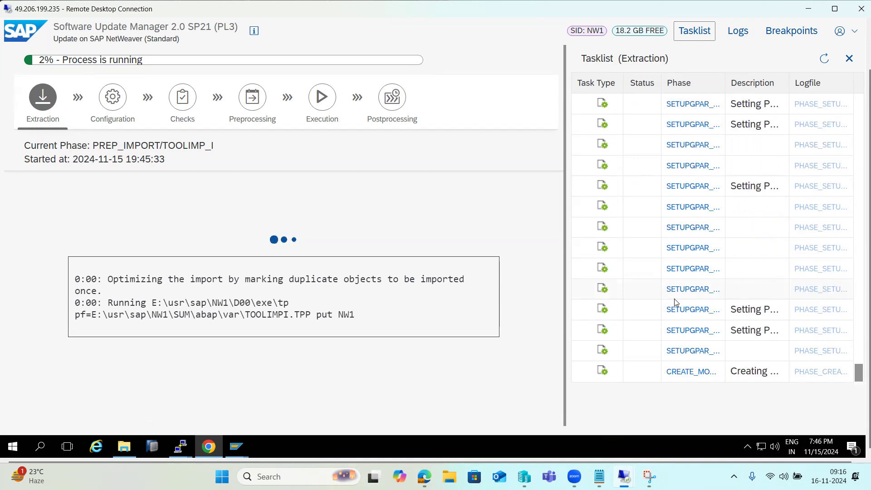
scroll(674, 298, "up", 10)
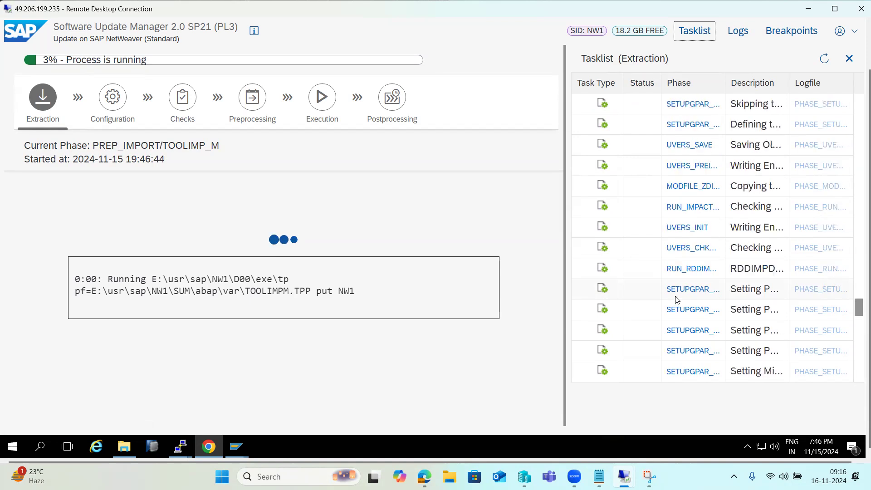
scroll(737, 238, "up", 9)
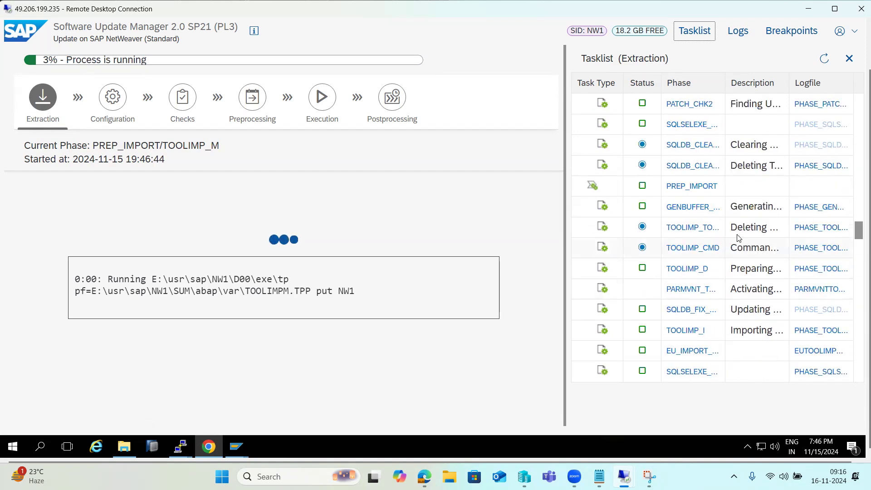
Examine the statuses of the PREP_IMPORT phases around TOOLIMP_M and refresh the tasklist to follow the running phase
scroll(739, 238, "down", 4)
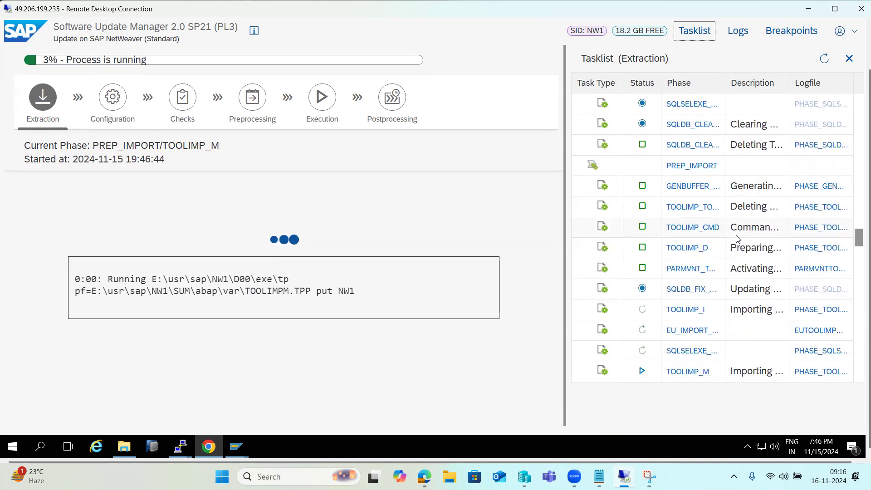
scroll(737, 238, "down", 4)
scroll(737, 240, "down", 2)
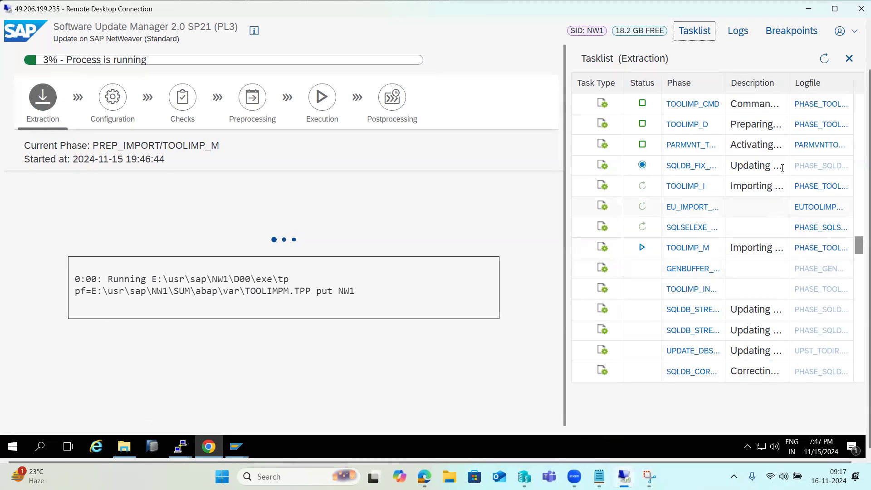
left_click(825, 63)
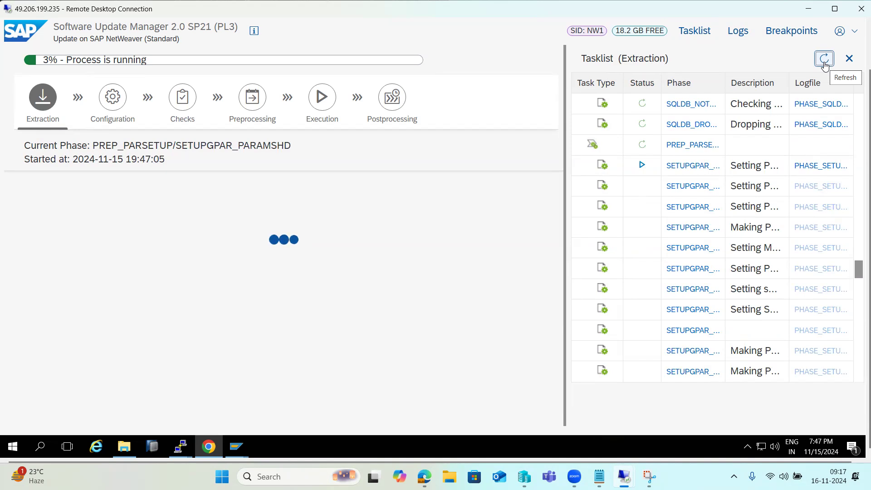
left_click(824, 63)
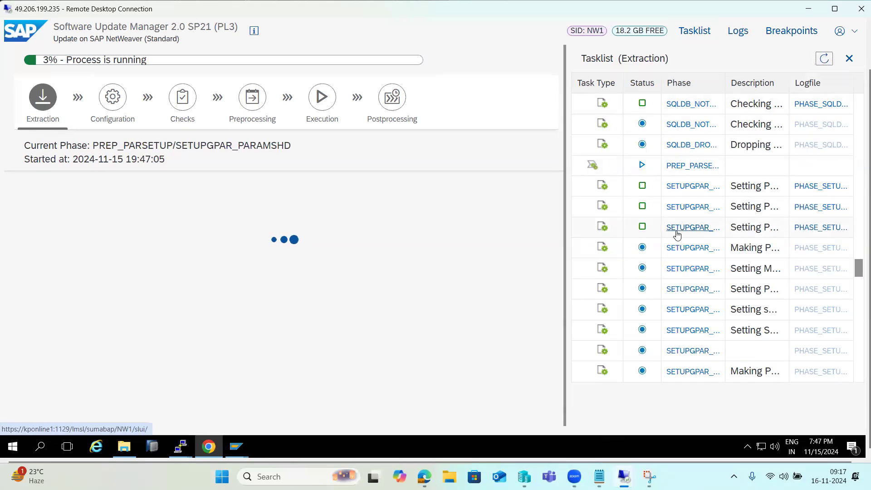
Look through the Extraction tasklist from the PREP_PARSETUP phases down to the currently running SETUPGPAR phase
scroll(673, 229, "down", 2)
scroll(673, 229, "down", 10)
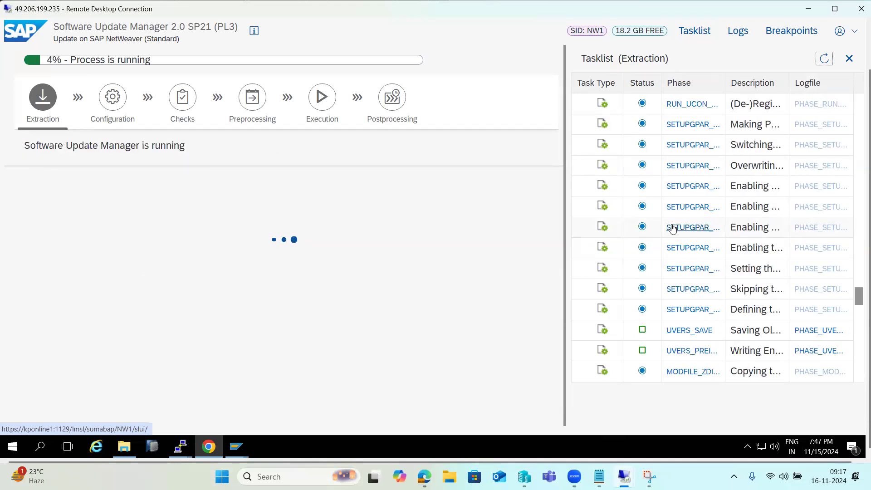
scroll(673, 229, "down", 8)
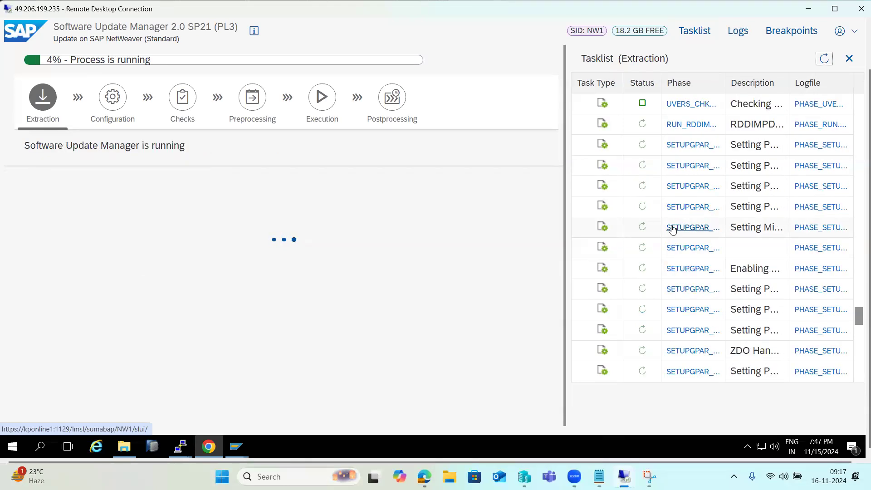
scroll(673, 230, "down", 4)
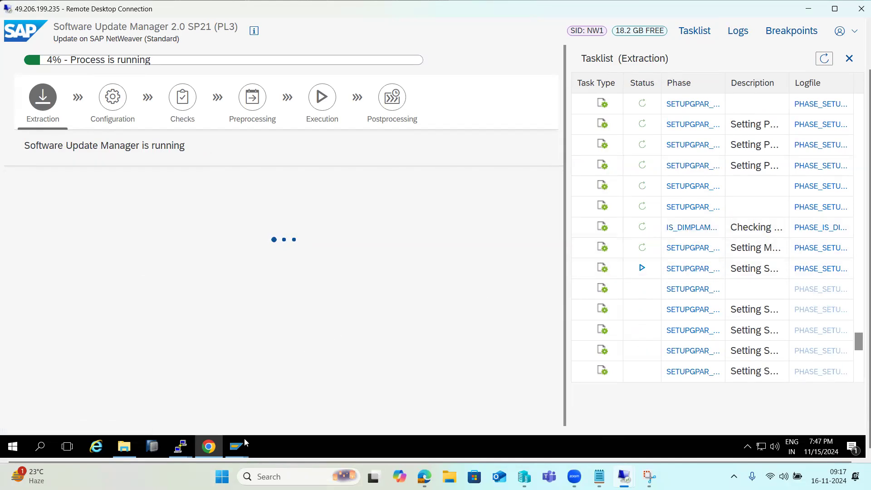
Switch to the SAP License Administration window, review the installed licenses, and return to Software Update Manager in the browser
mouse_move(237, 446)
left_click(252, 409)
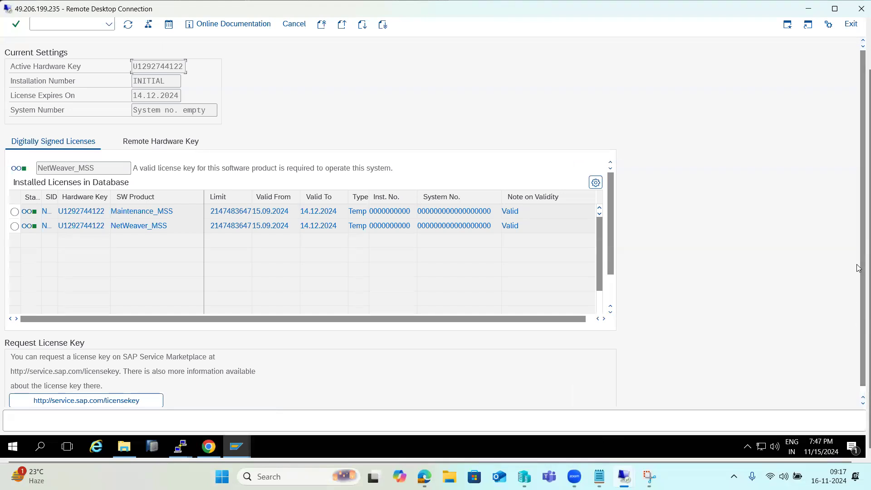
left_click_drag(856, 266, 857, 308)
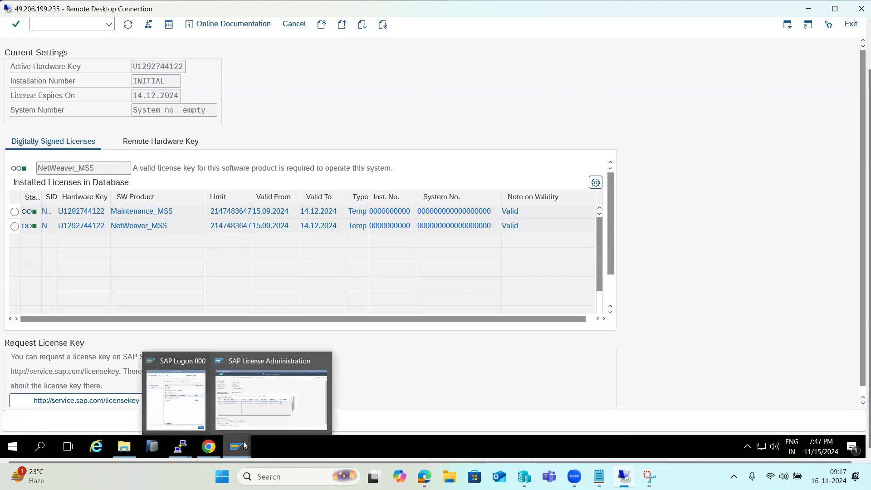
left_click(209, 448)
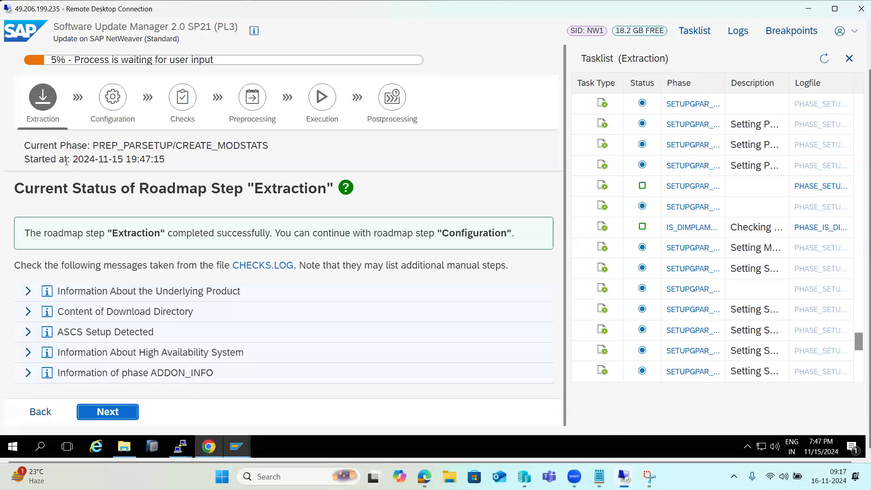
Refresh the Extraction tasklist and examine the current CREATE_MODSTATS phase
left_click(824, 59)
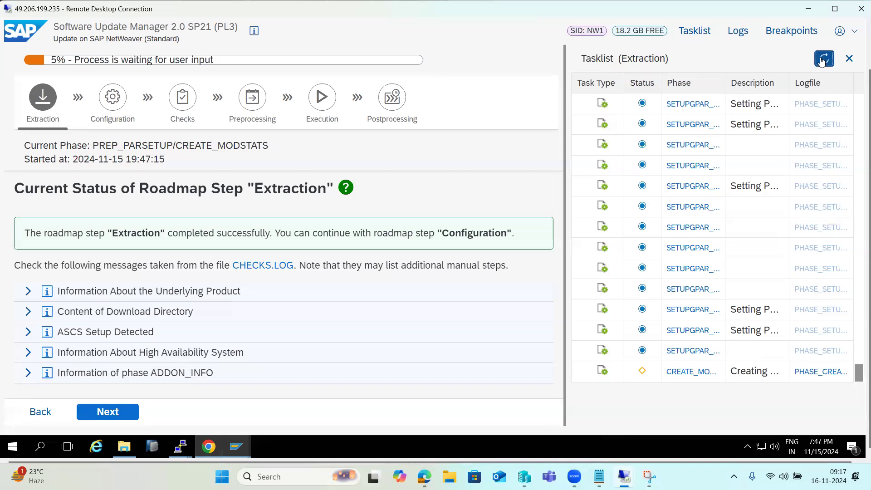
left_click(821, 62)
left_click(822, 62)
left_click_drag(182, 145, 251, 145)
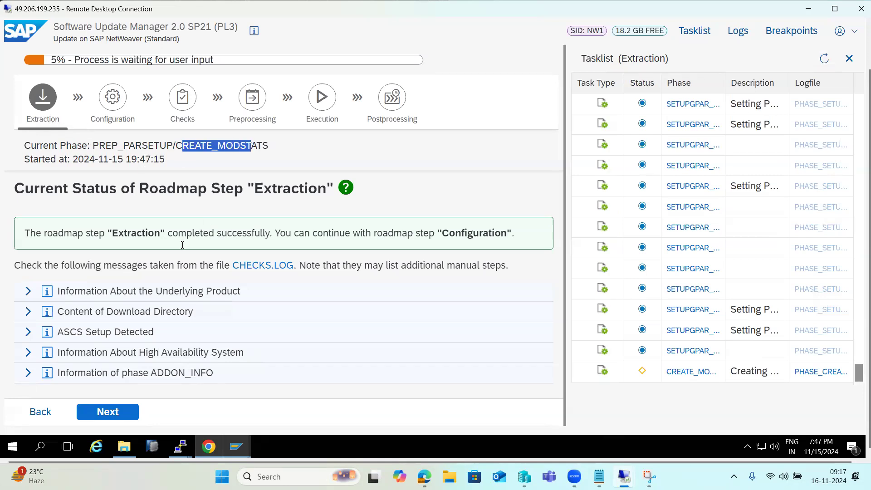
Check the Content of Download Directory message and the Extraction status text, and continue to the Configuration roadmap step
left_click(27, 312)
left_click(28, 311)
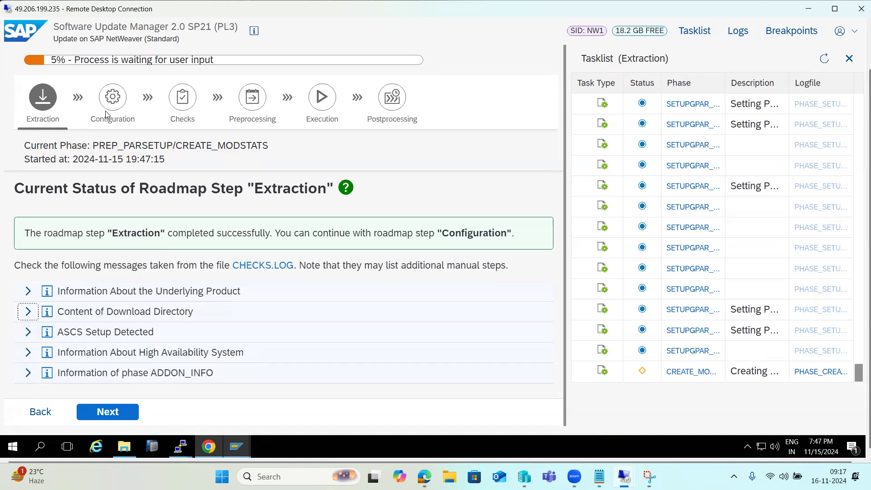
left_click_drag(122, 196, 263, 190)
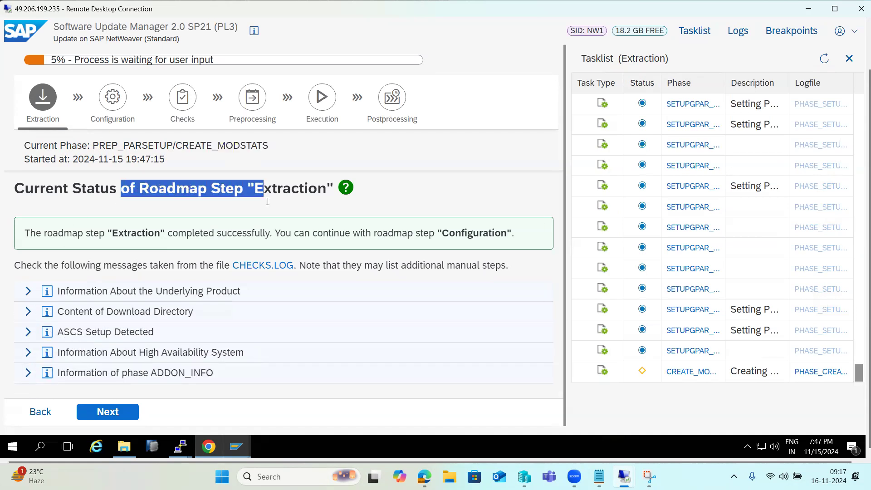
left_click(326, 236)
left_click_drag(313, 234, 455, 234)
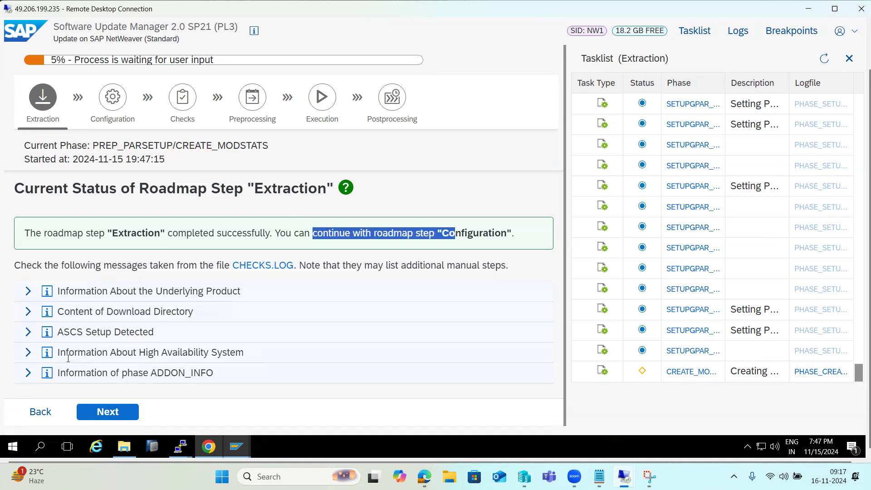
left_click(107, 412)
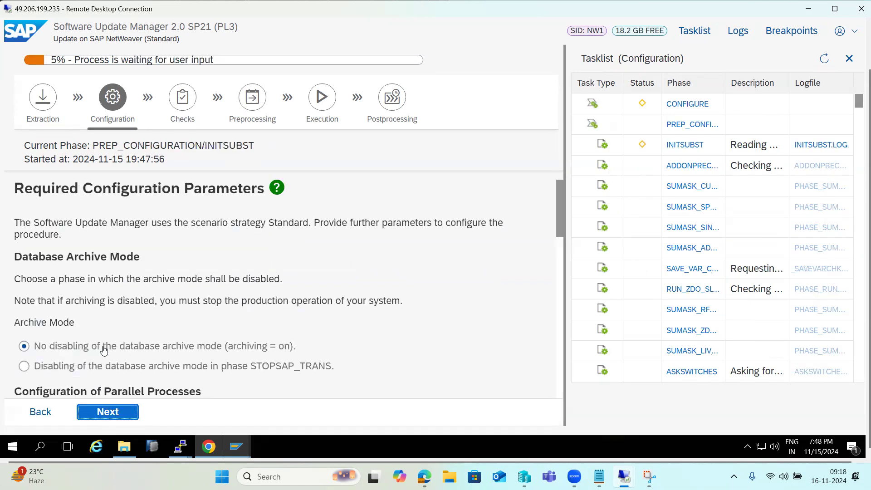
Review the required configuration parameters and disable starting the ABAP load generation during the update
scroll(103, 349, "down", 5)
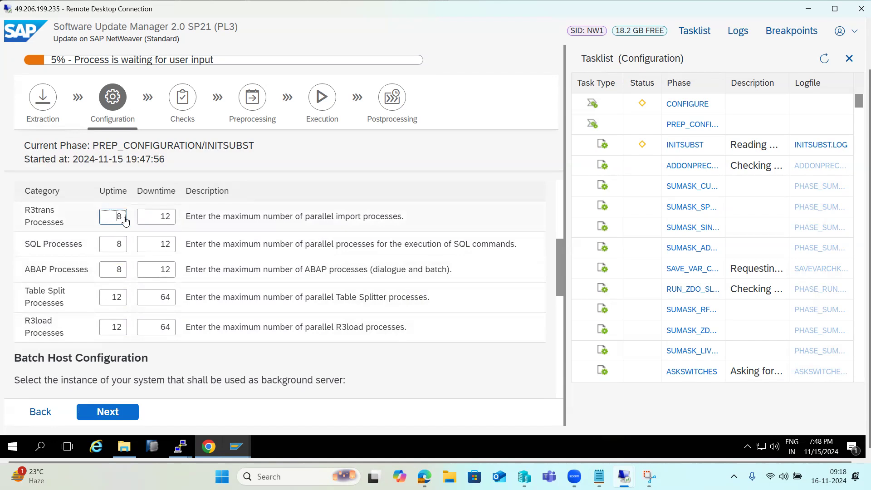
double_click(167, 217)
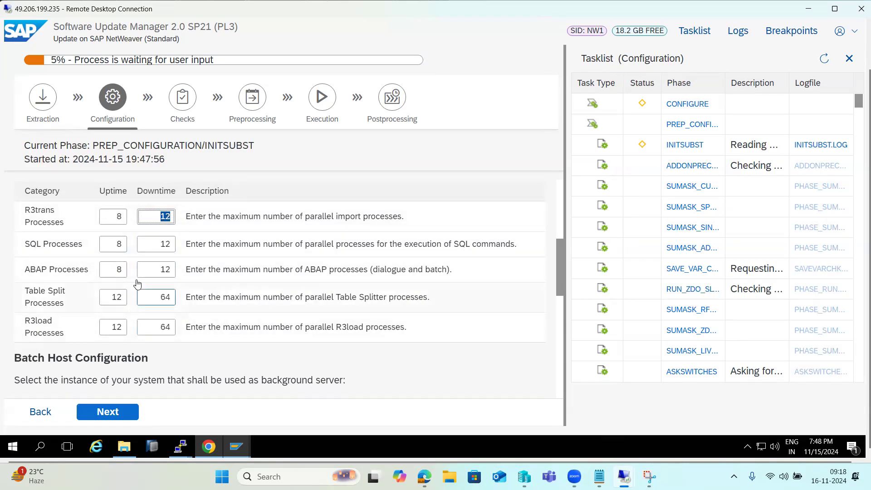
scroll(132, 295, "down", 2)
scroll(134, 296, "down", 3)
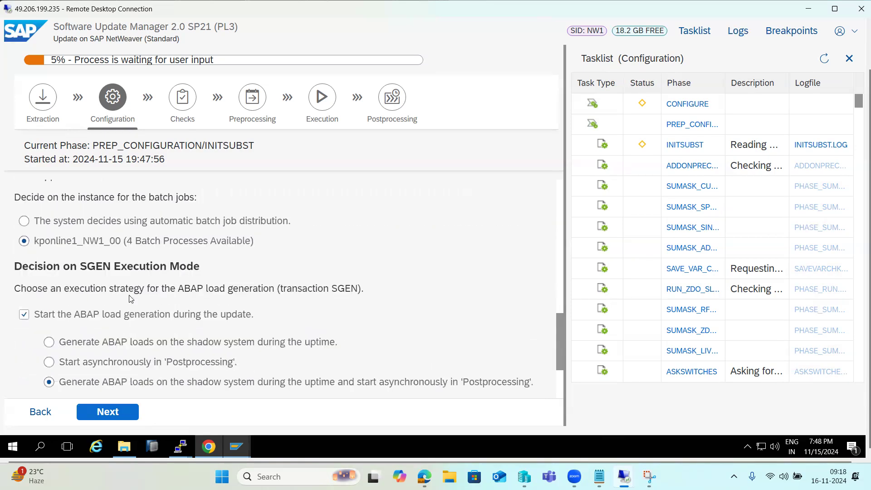
left_click(70, 314)
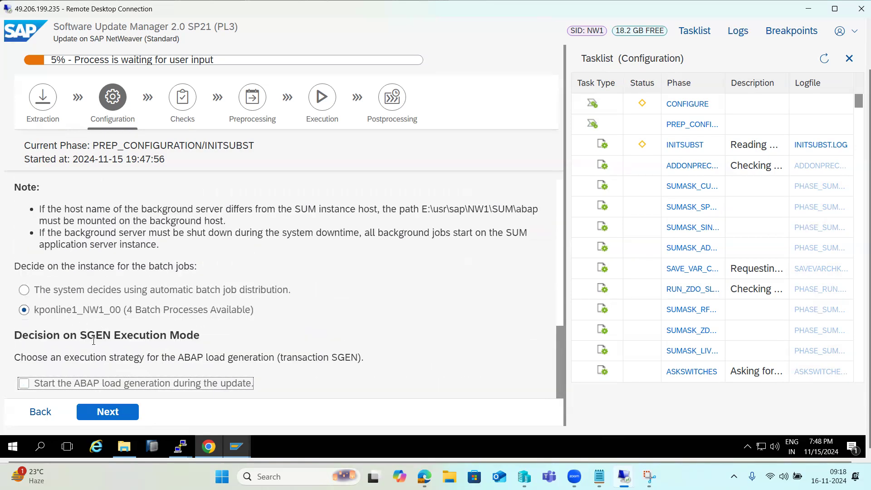
Examine the parallel process table, covering the R3trans, SQL and ABAP categories and the R3trans uptime and downtime values
scroll(139, 329, "up", 1)
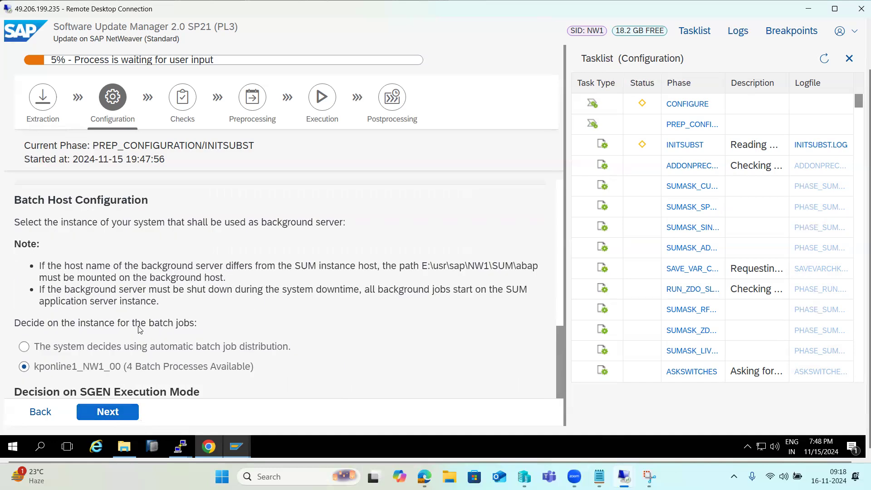
scroll(138, 329, "up", 4)
scroll(138, 329, "down", 1)
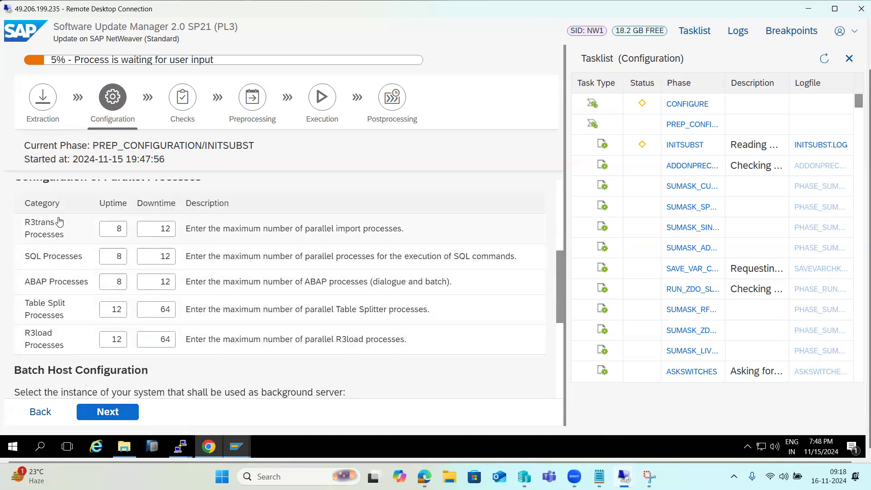
left_click_drag(32, 228, 45, 235)
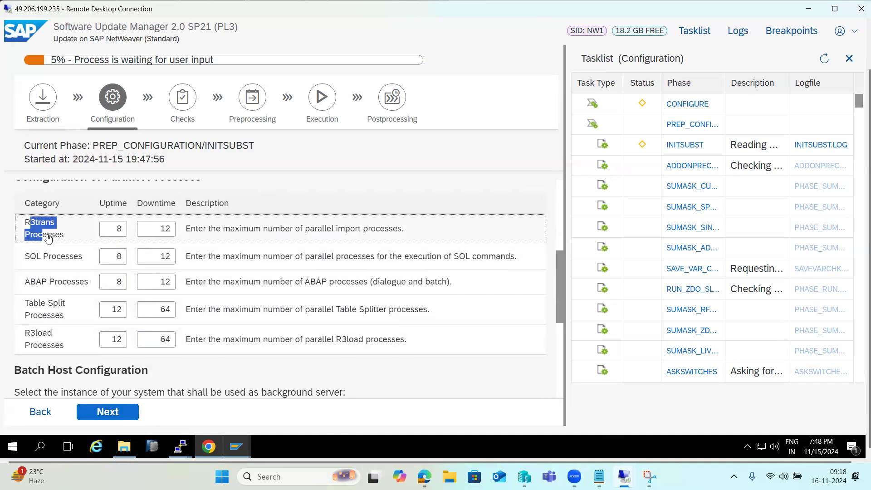
double_click(46, 257)
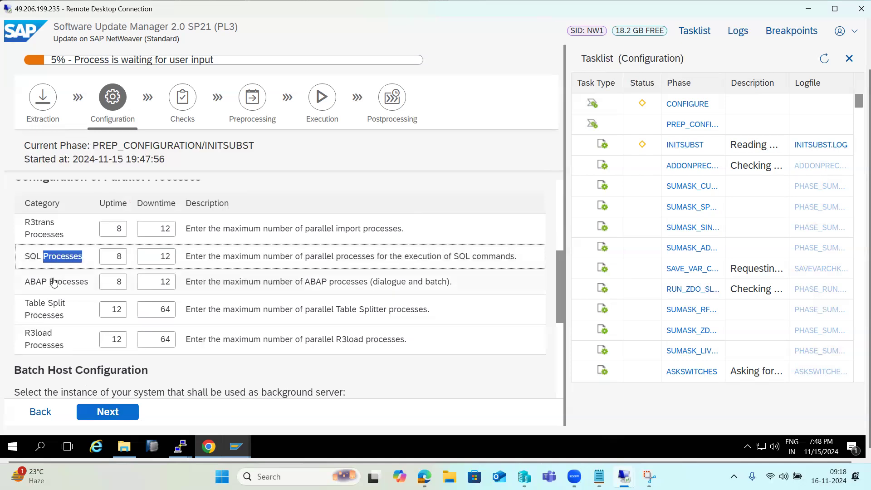
left_click(56, 282)
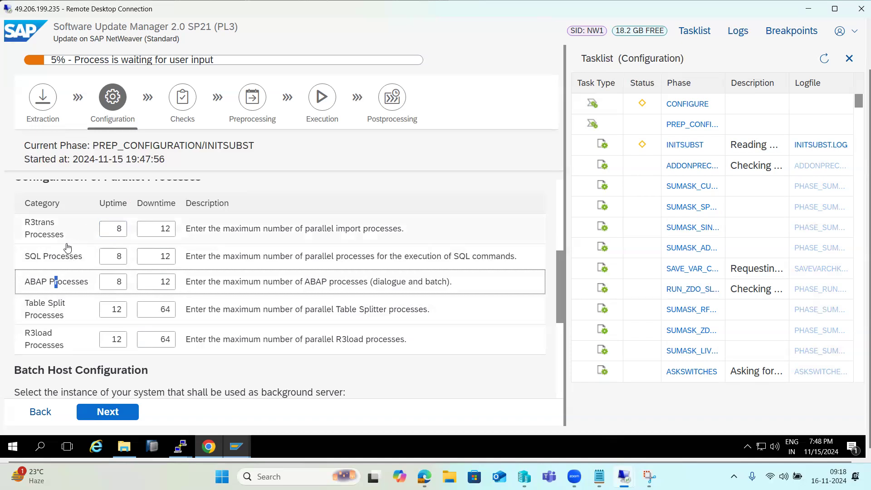
double_click(115, 224)
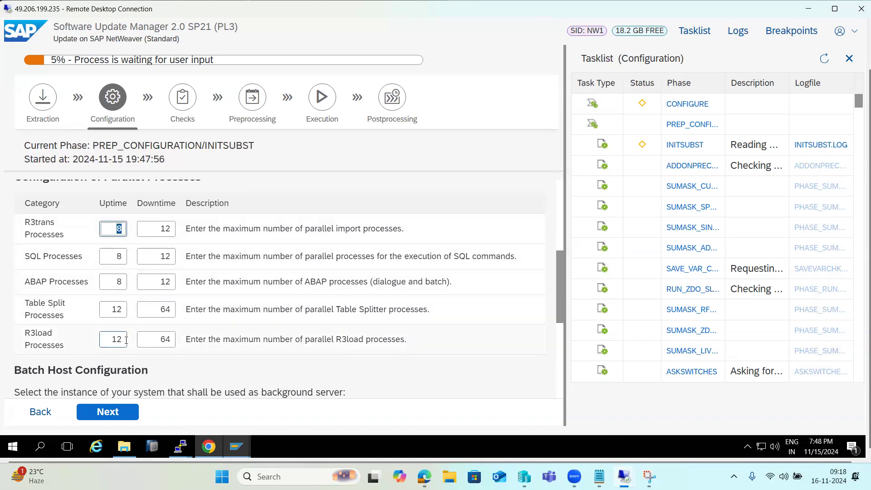
double_click(162, 228)
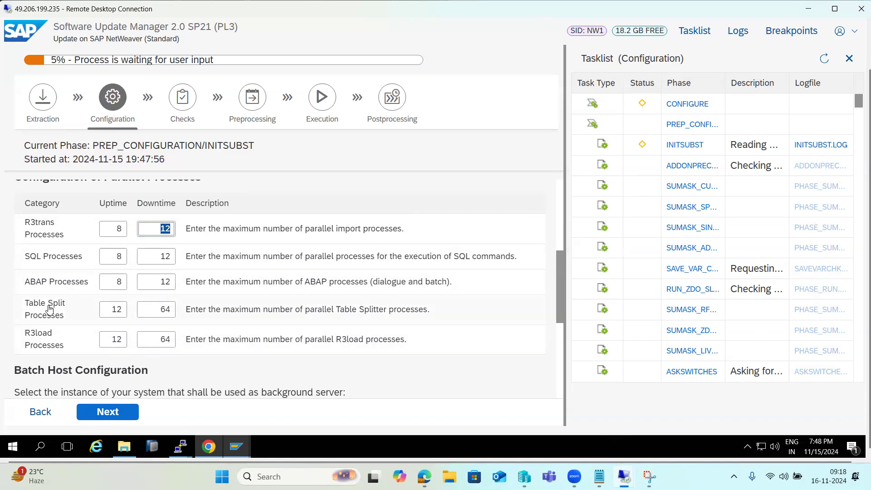
Accept the preset uptime process counts after reviewing them, submit the configuration parameters, and refresh the Configuration tasklist
left_click(117, 282)
left_click_drag(119, 282, 126, 282)
left_click_drag(114, 339, 122, 341)
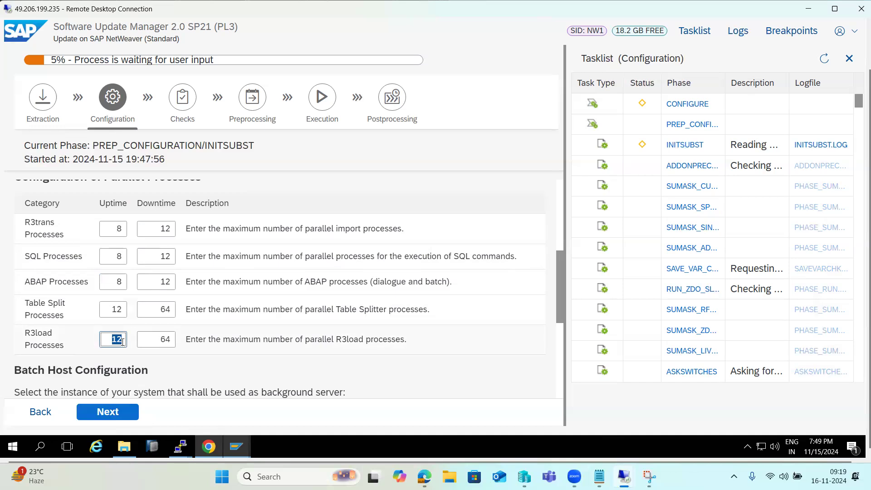
double_click(117, 282)
double_click(116, 257)
double_click(120, 229)
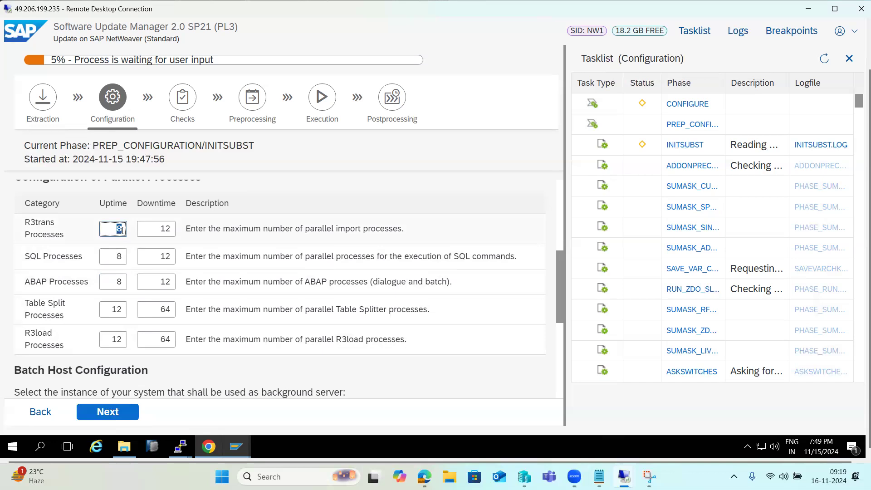
double_click(120, 282)
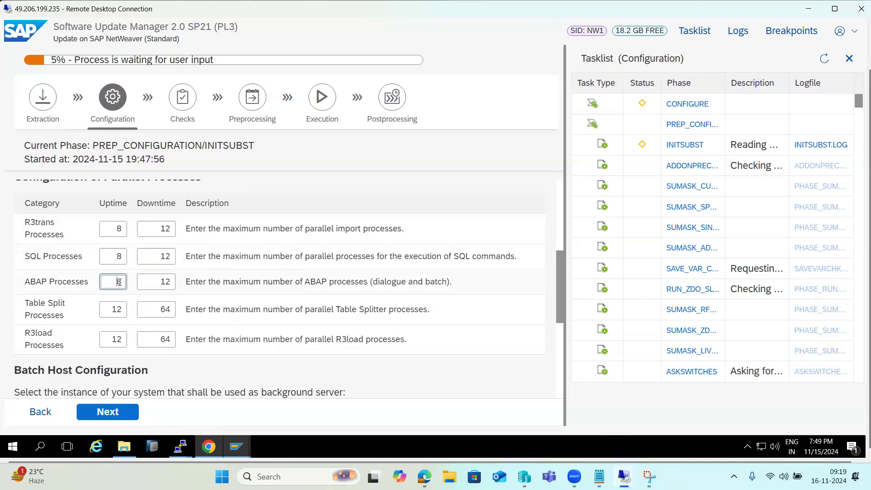
double_click(123, 341)
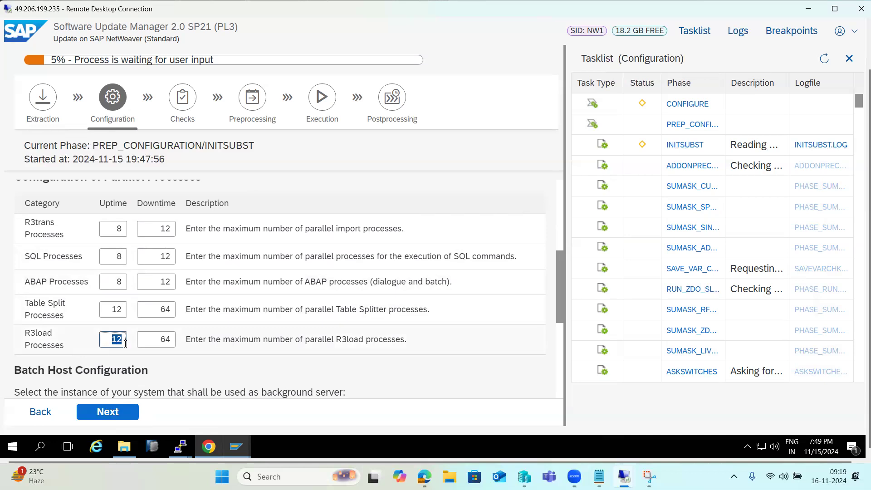
left_click(107, 417)
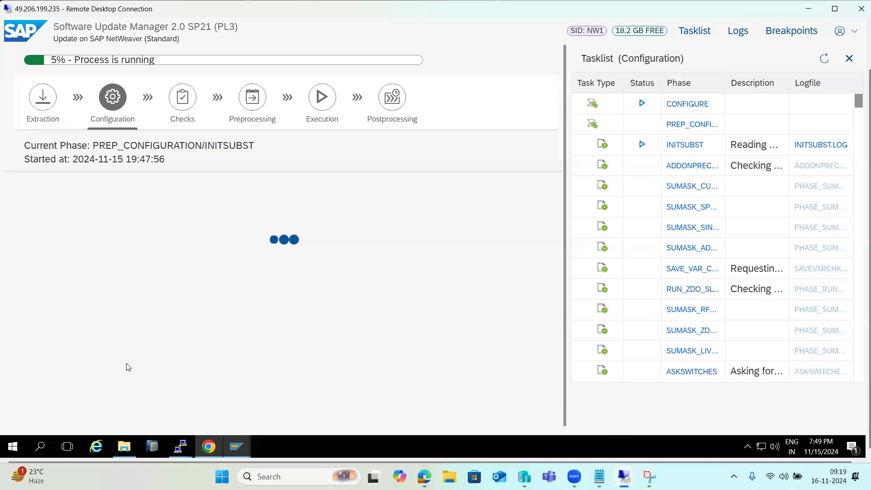
left_click(825, 58)
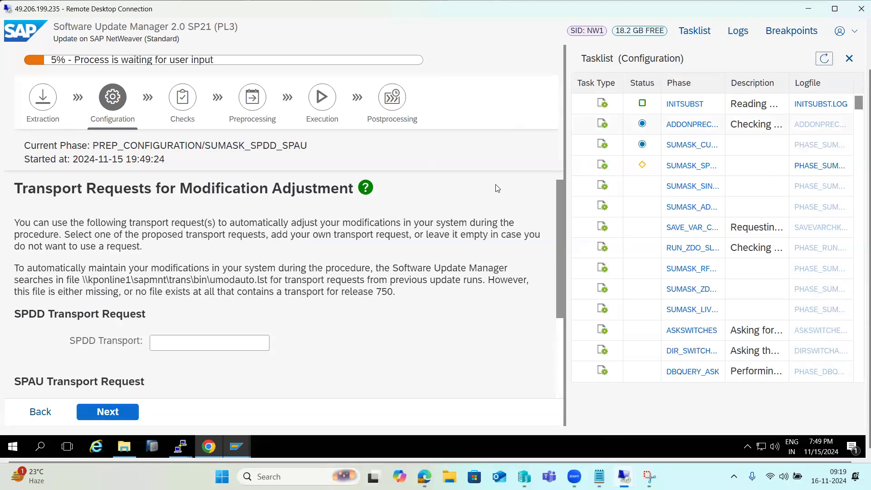
Leave the SPDD and SPAU transport requests empty and the modification transport check unselected, and continue the configuration
left_click_drag(67, 190, 345, 195)
scroll(159, 246, "down", 3)
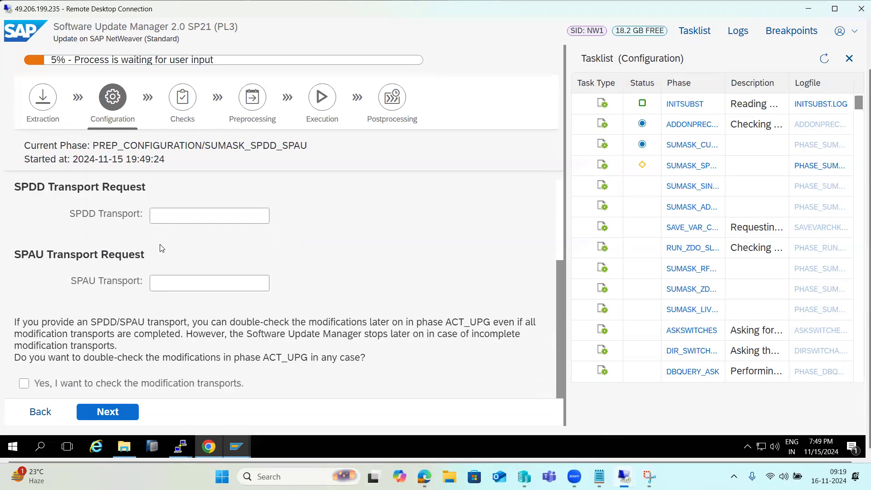
scroll(162, 247, "up", 3)
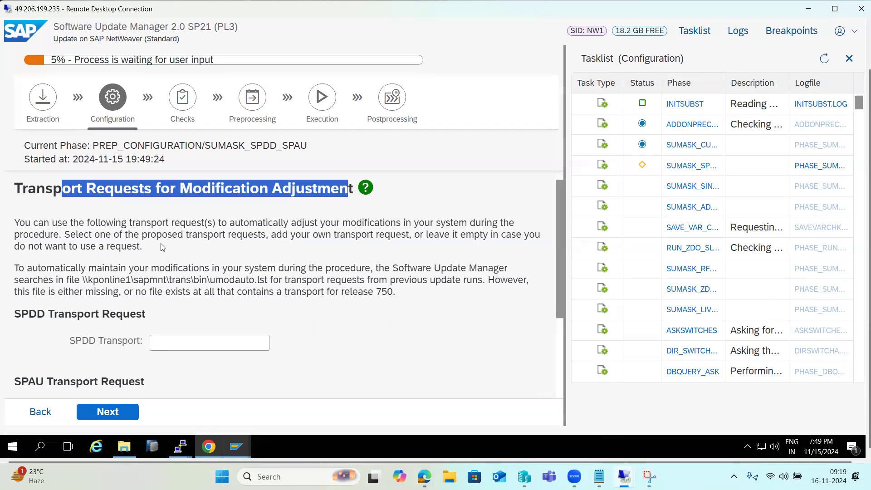
scroll(163, 247, "down", 1)
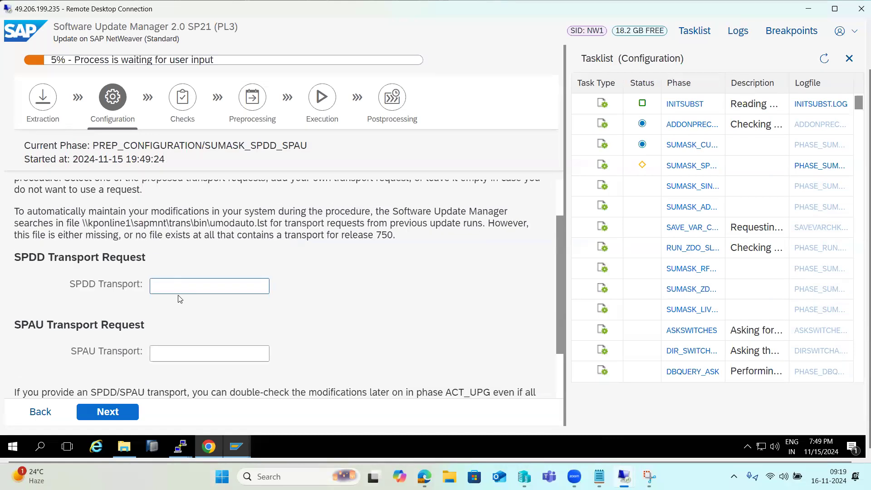
scroll(181, 333, "down", 2)
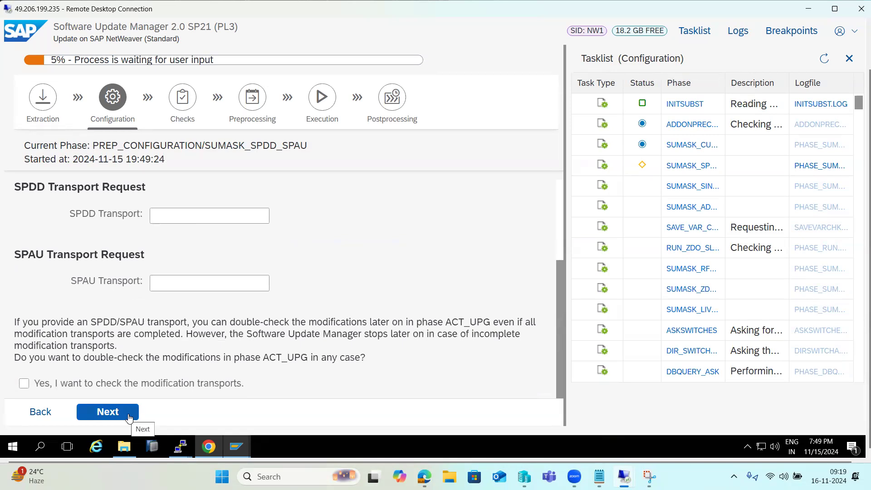
left_click(174, 216)
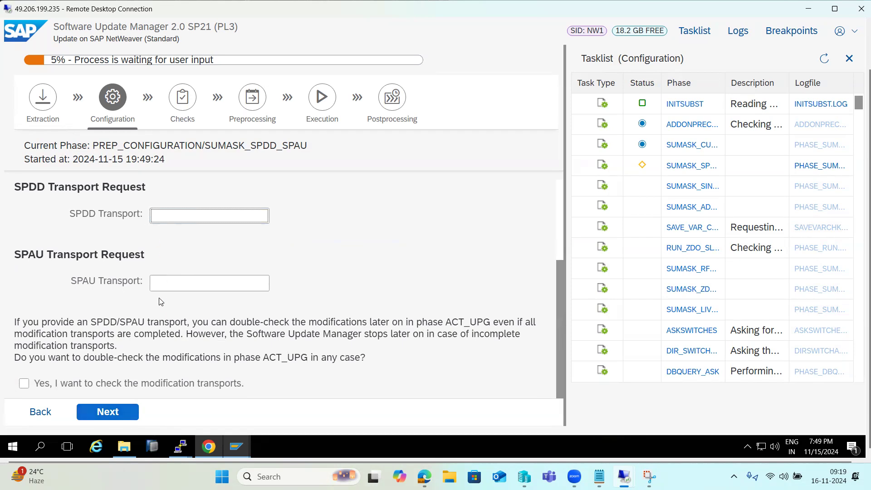
left_click(102, 414)
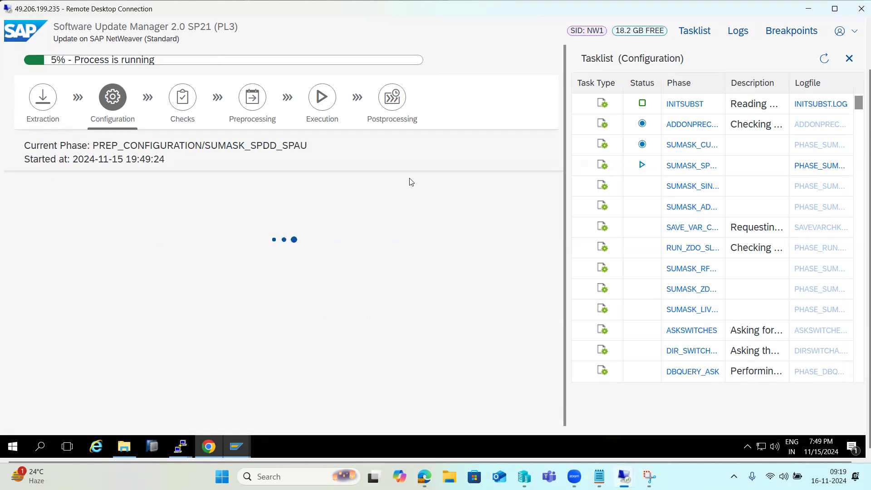
Leave the single transport request table empty, continue the configuration, and refresh the Configuration tasklist to follow the running phases
left_click(824, 59)
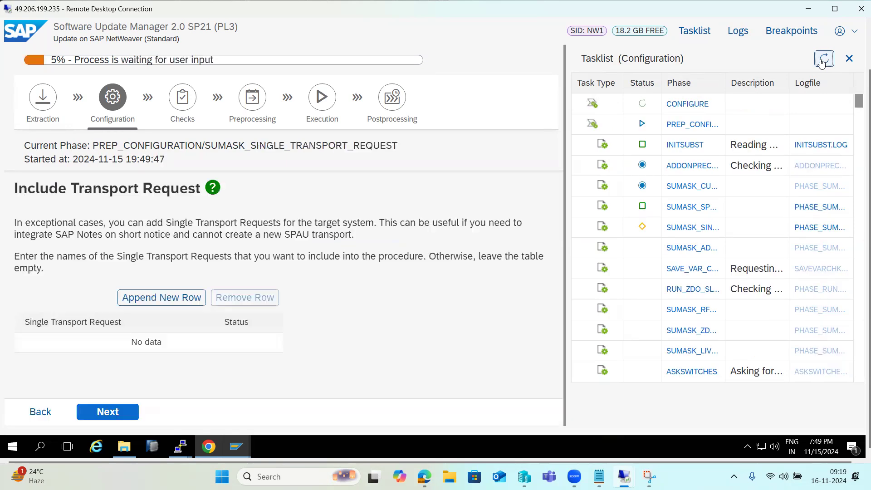
left_click(108, 412)
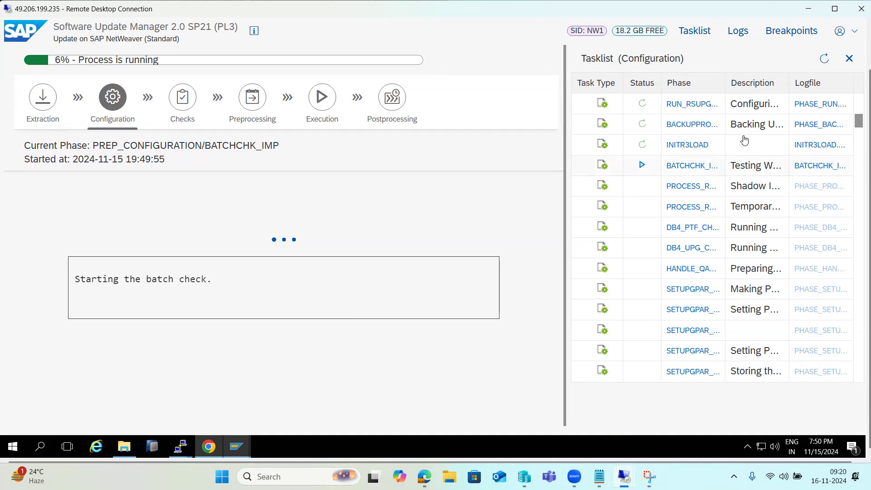
left_click(824, 60)
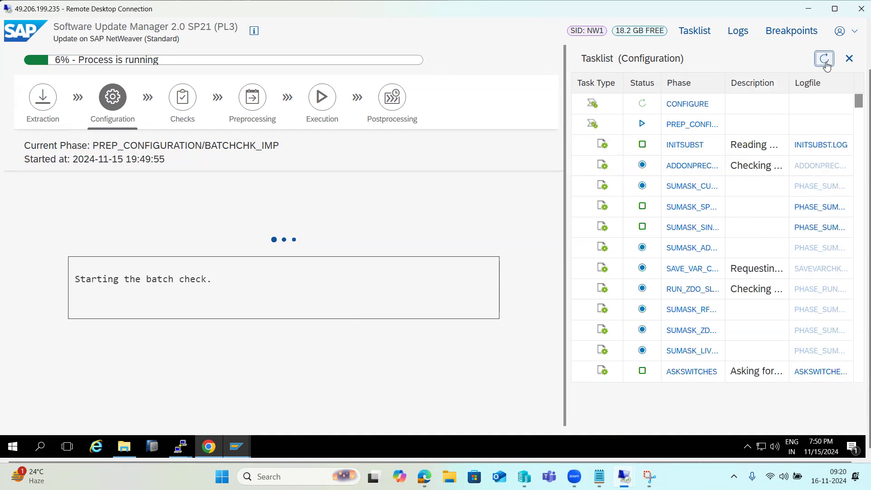
left_click(826, 62)
left_click(824, 62)
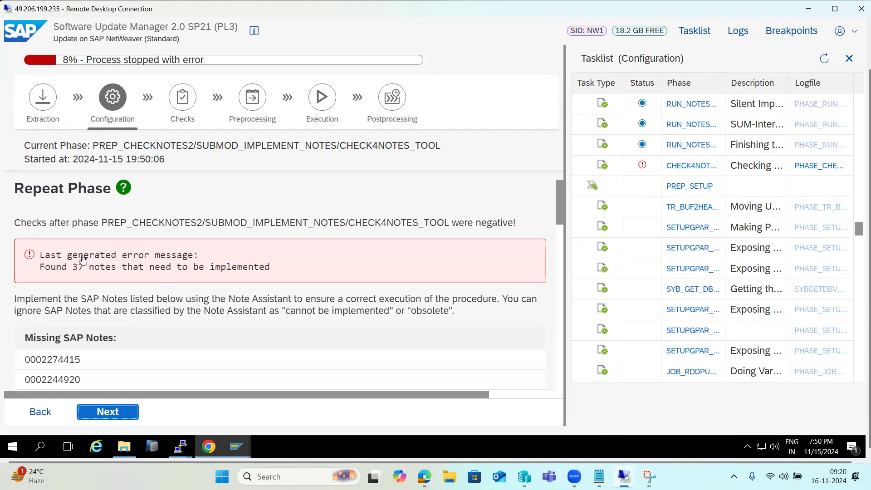
left_click_drag(41, 268, 288, 275)
scroll(53, 244, "down", 5)
scroll(53, 245, "down", 10)
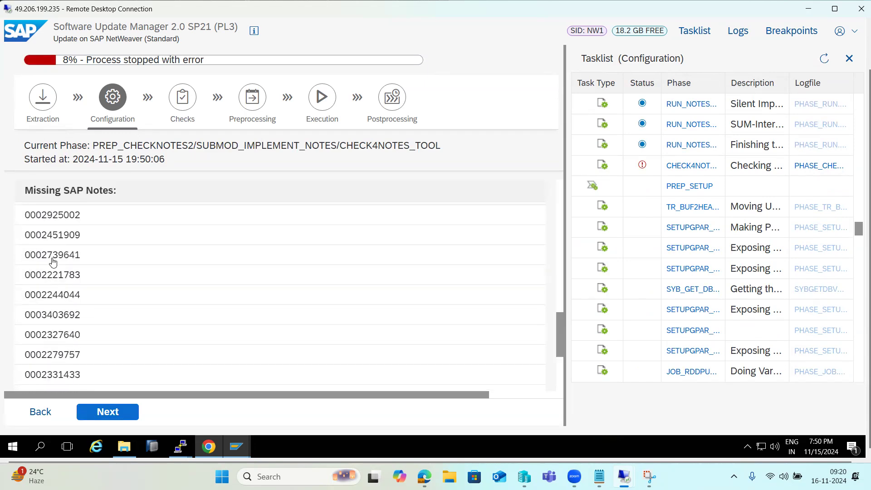
scroll(53, 263, "up", 9)
scroll(53, 264, "up", 5)
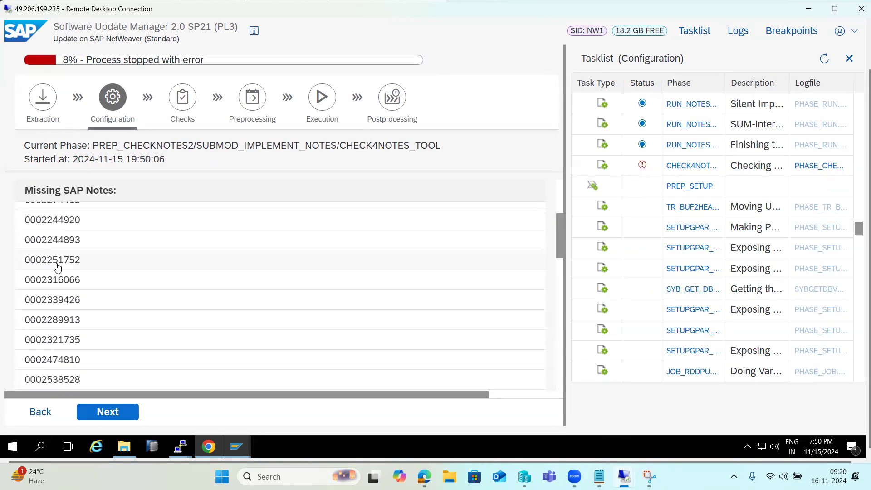
scroll(61, 285, "down", 2)
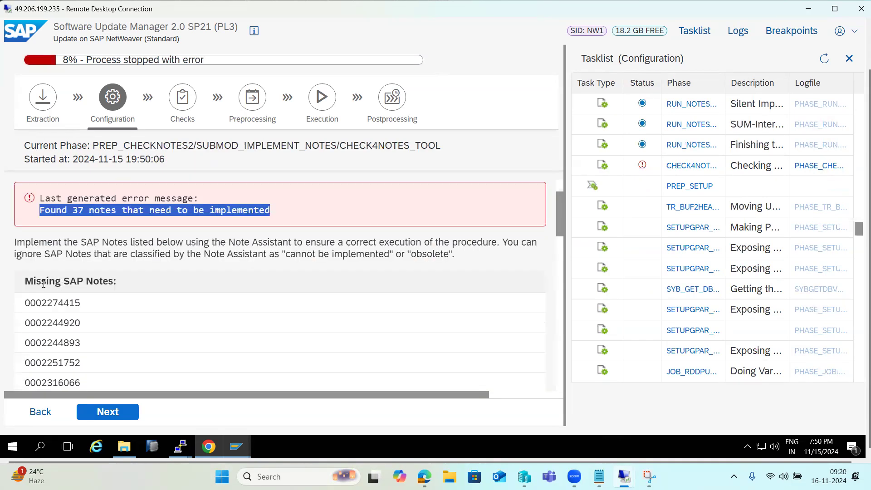
left_click_drag(24, 281, 94, 290)
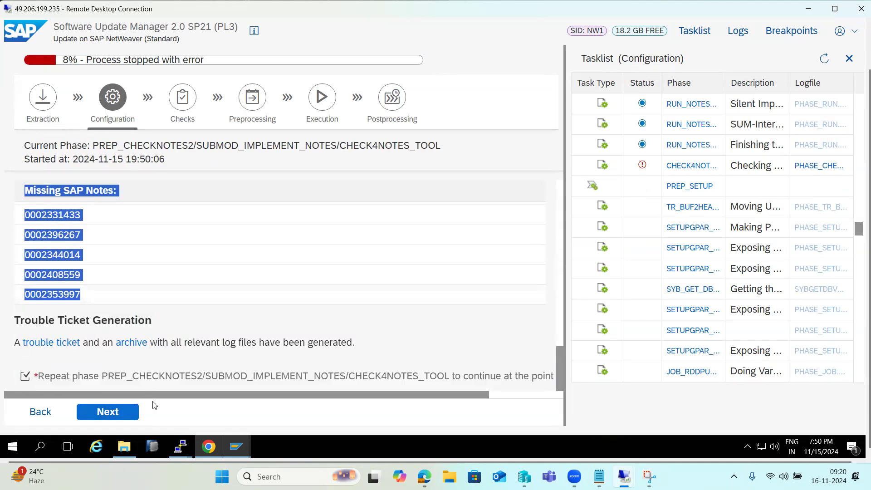
Create a text document named "Missing NOTES" in the C:\SAP\SNOTES folder in File Explorer
left_click(178, 448)
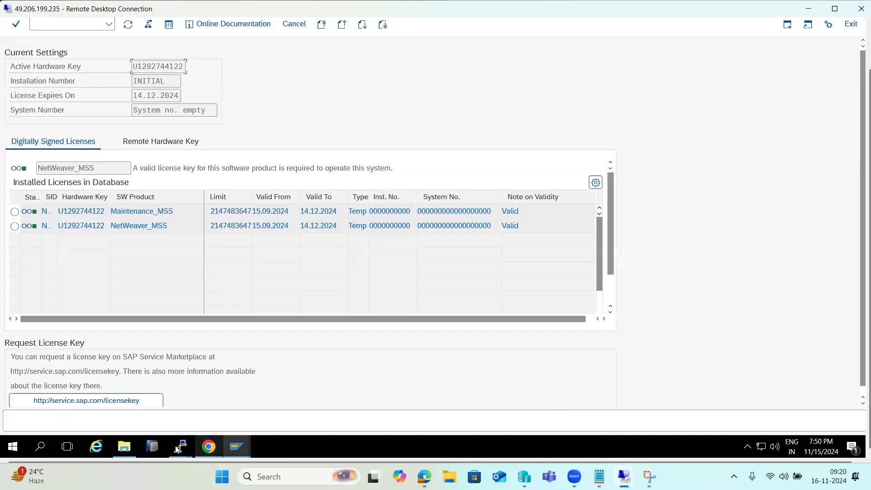
left_click(125, 448)
left_click(28, 208)
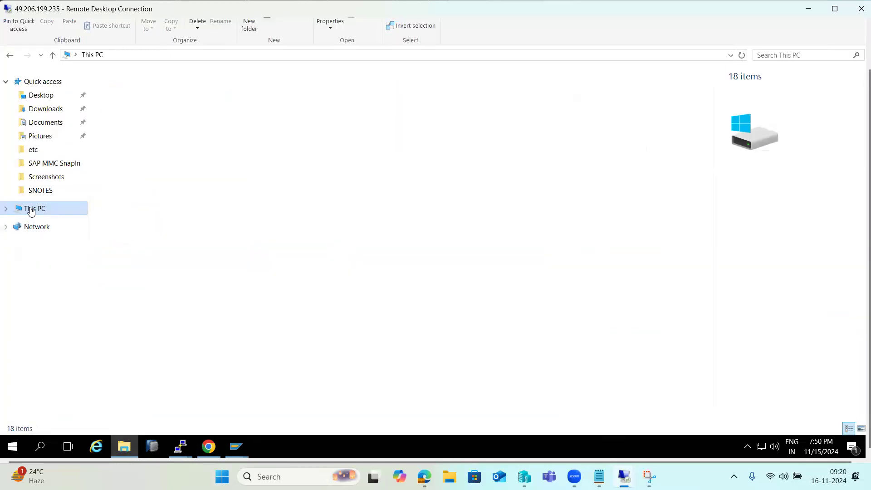
left_click(40, 192)
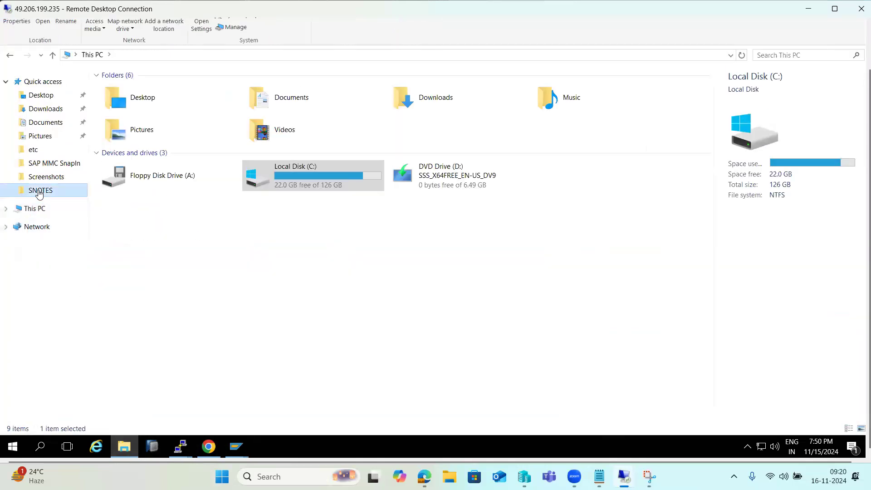
right_click(213, 252)
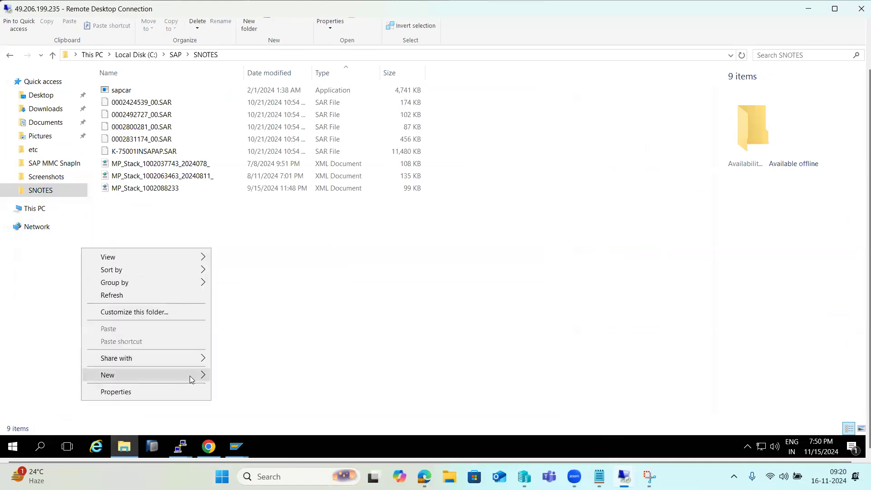
mouse_move(203, 377)
left_click(230, 361)
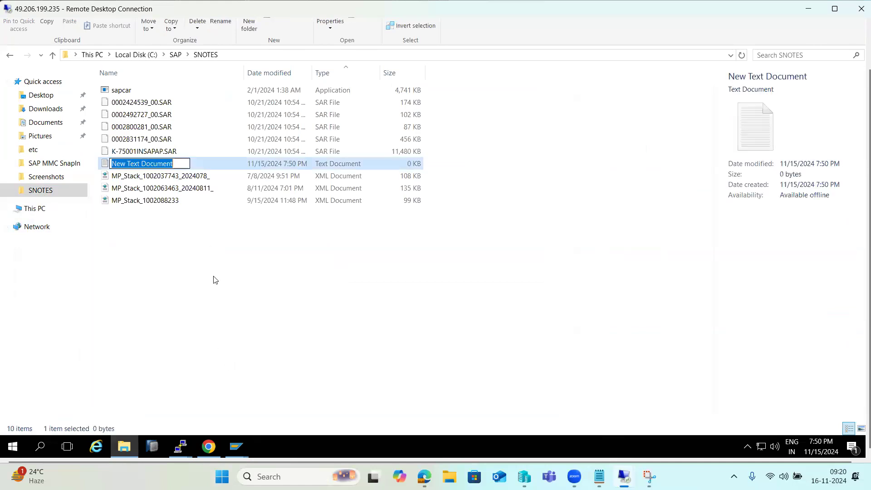
type("Missing")
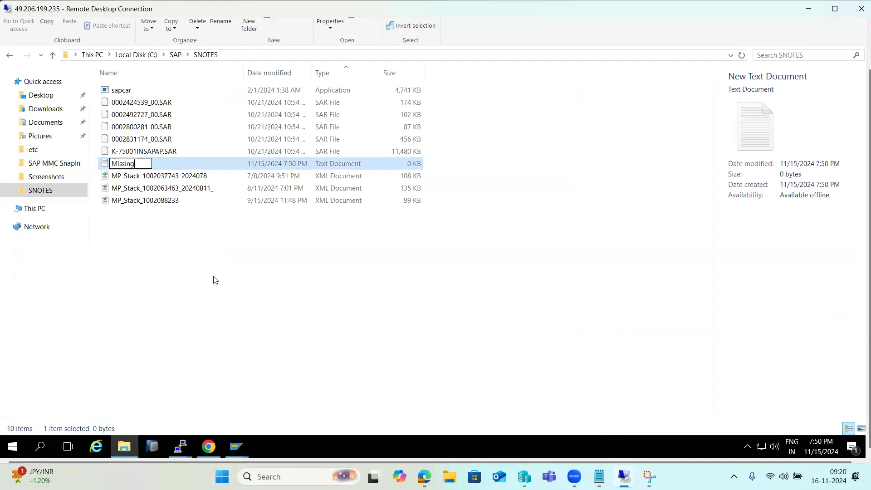
type(" NOTES")
key("Return")
Paste the copied Missing SAP Notes list into the Missing NOTES text file and save it
double_click(169, 164)
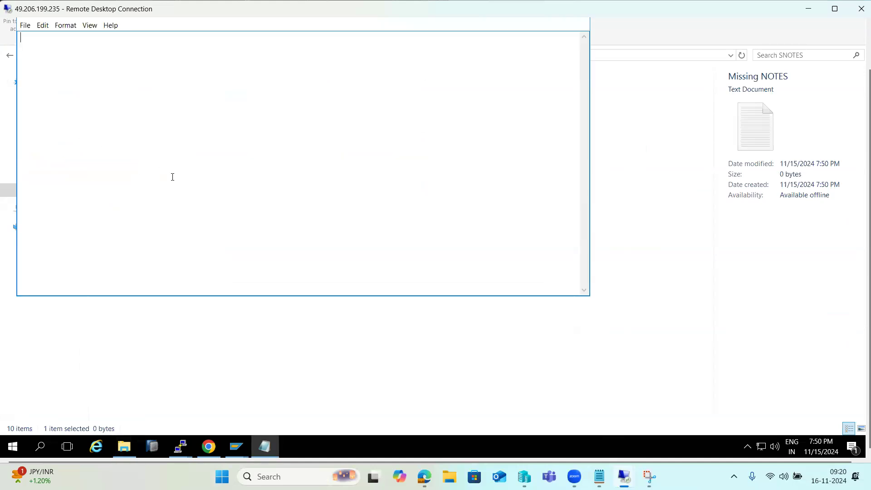
key("ctrl+v")
scroll(173, 168, "up", 10)
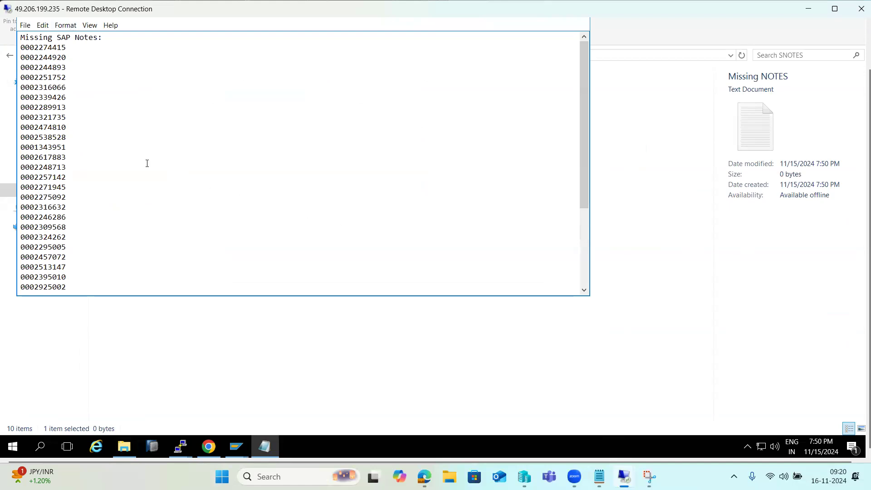
left_click(25, 25)
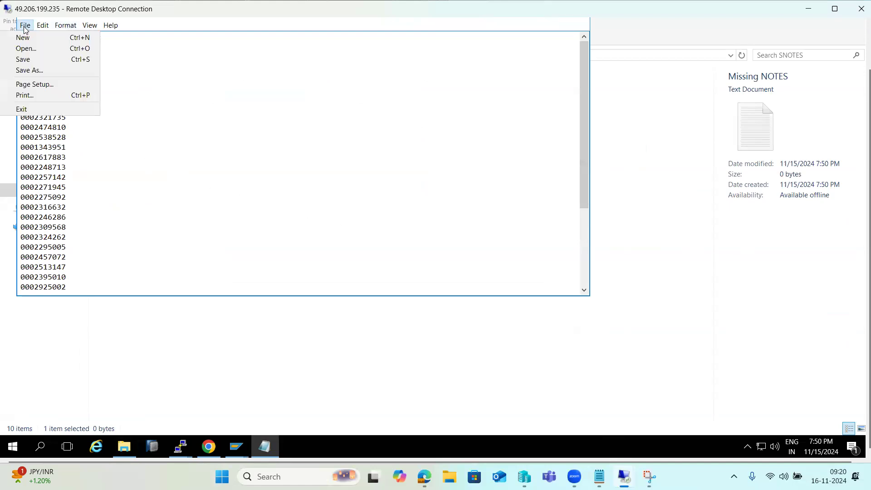
left_click(30, 63)
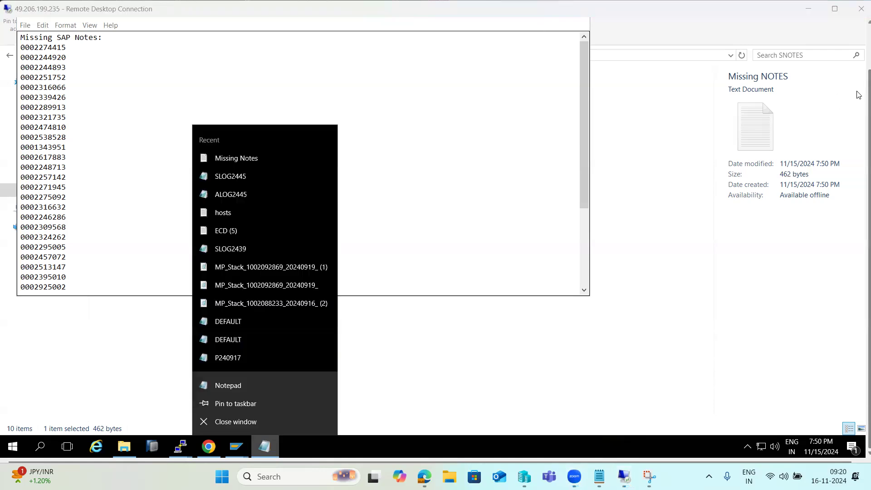
Close the Missing NOTES file, minimise the SNOTES folder window, and switch back to Software Update Manager in Chrome
left_click_drag(865, 82, 865, 34)
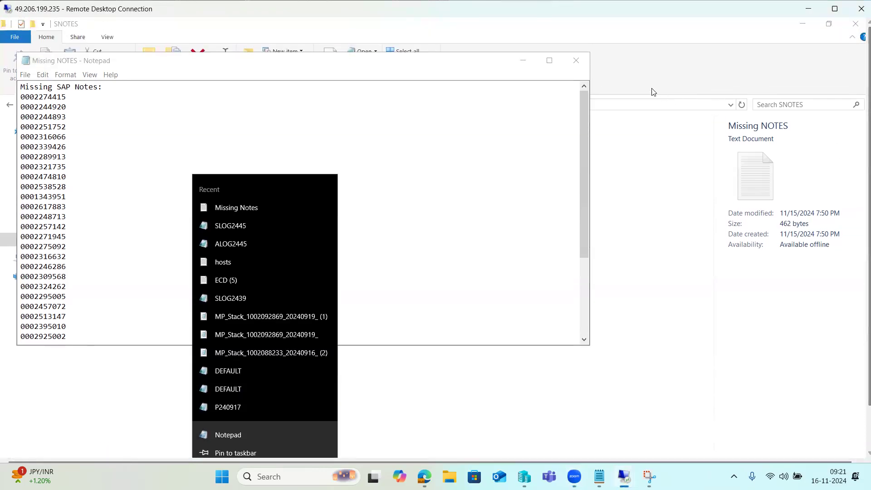
left_click(576, 60)
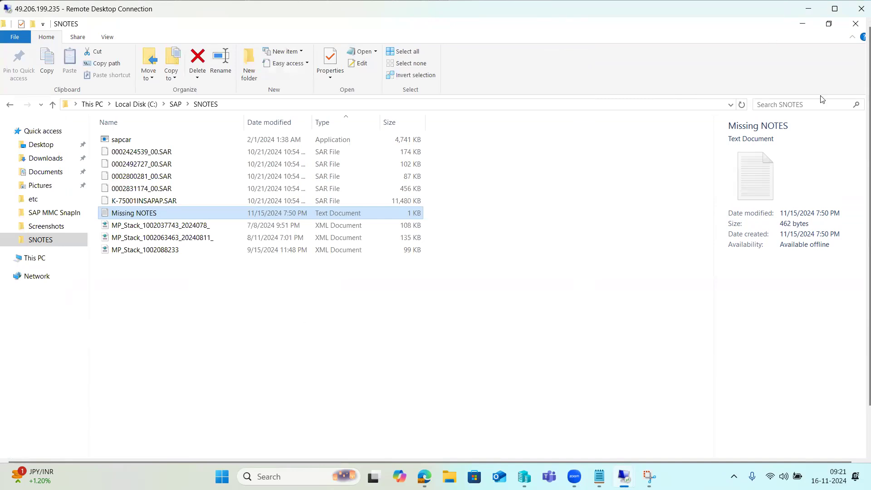
left_click(803, 26)
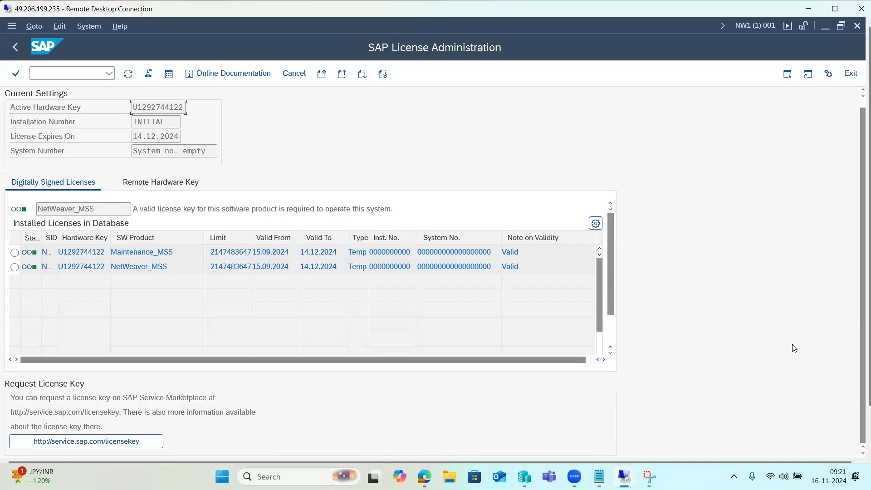
scroll(859, 442, "down", 2)
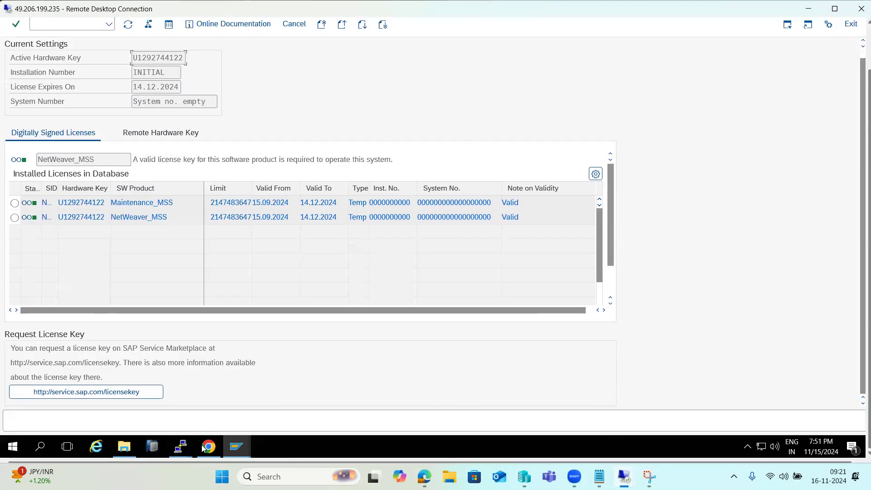
left_click(207, 448)
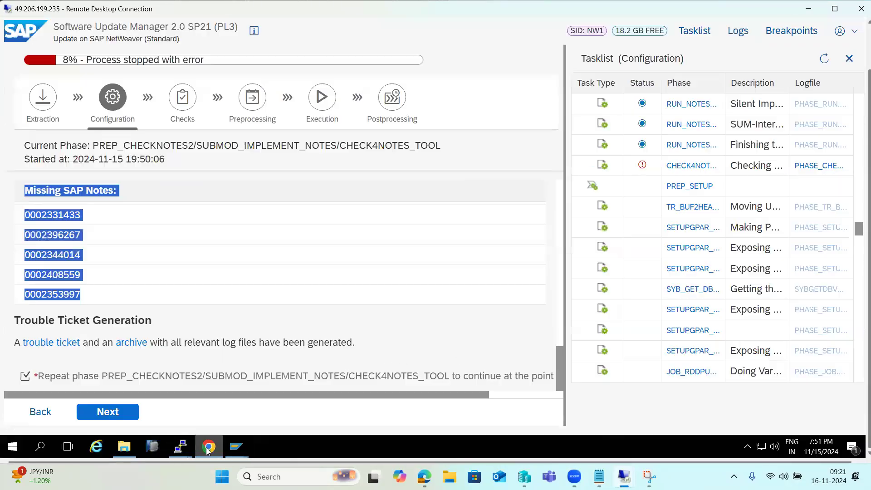
left_click(113, 303)
scroll(105, 266, "up", 5)
scroll(105, 266, "up", 3)
scroll(105, 265, "down", 1)
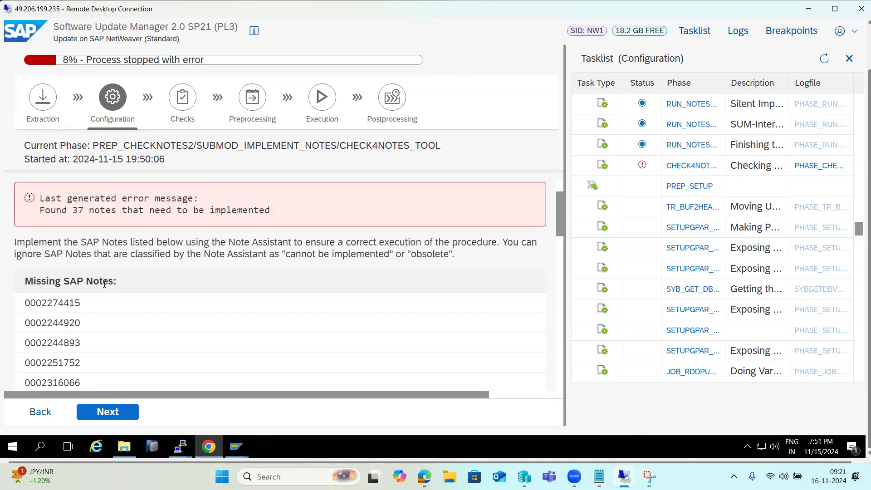
left_click_drag(26, 306, 89, 308)
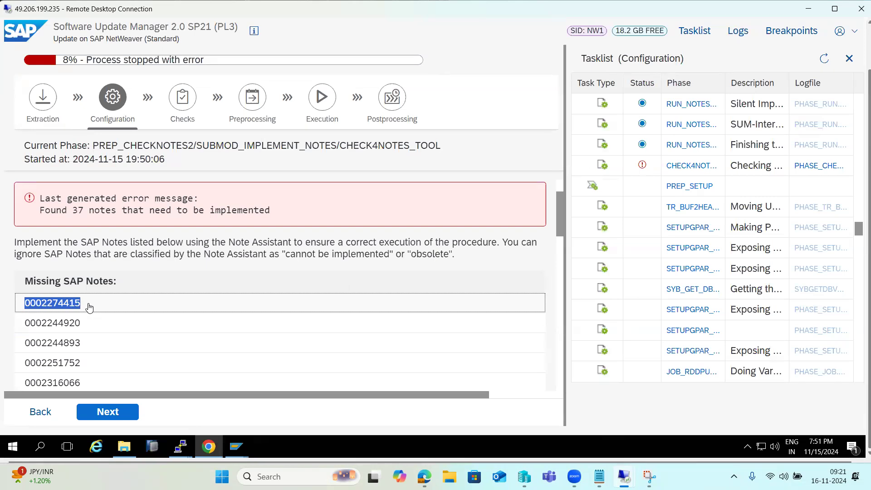
left_click_drag(88, 308, 103, 363)
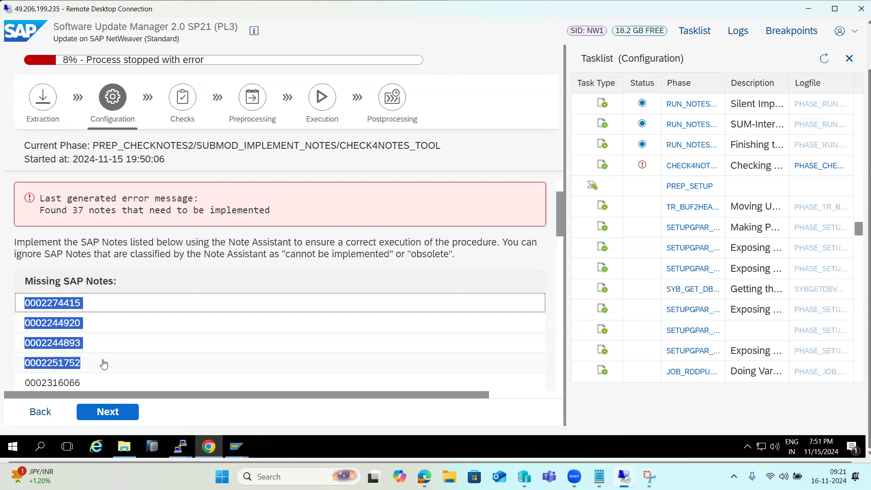
left_click(26, 306)
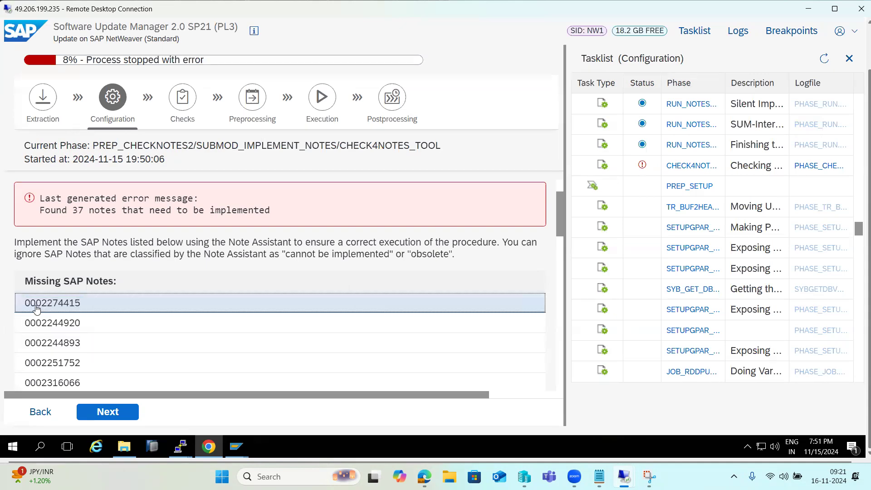
left_click_drag(25, 306, 79, 309)
left_click(62, 303)
left_click_drag(26, 303, 81, 307)
scroll(50, 306, "down", 5)
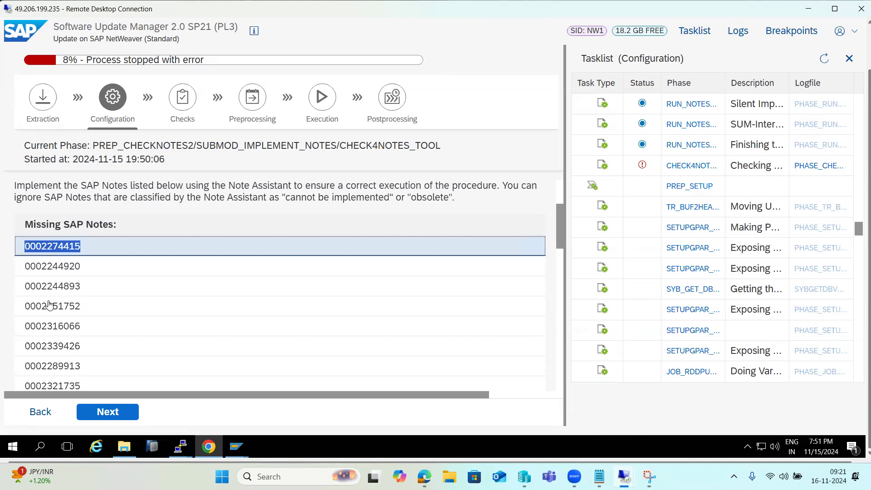
Look through the remaining missing notes and highlight the PREP_CHECKNOTES2/SUBMOD_IMPLEMENT_NOTES/CHECK4NOTES_TOOL phase name in the Repeat Phase message
scroll(50, 305, "up", 6)
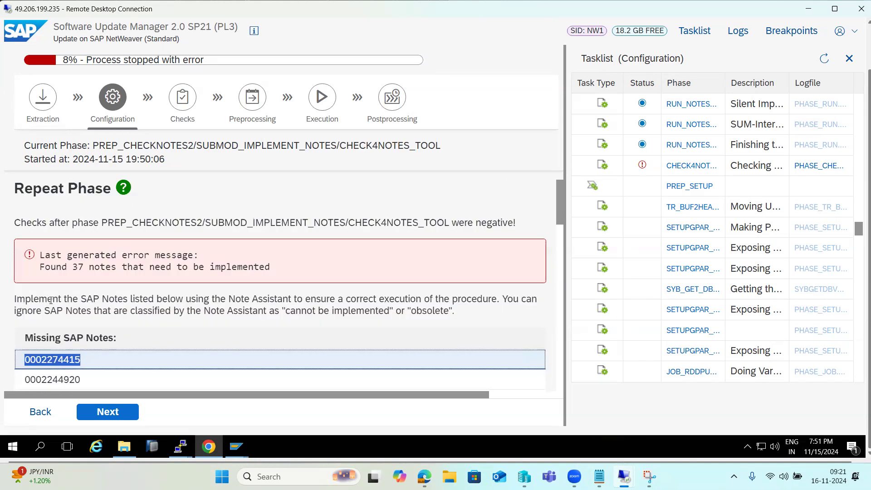
scroll(50, 305, "down", 2)
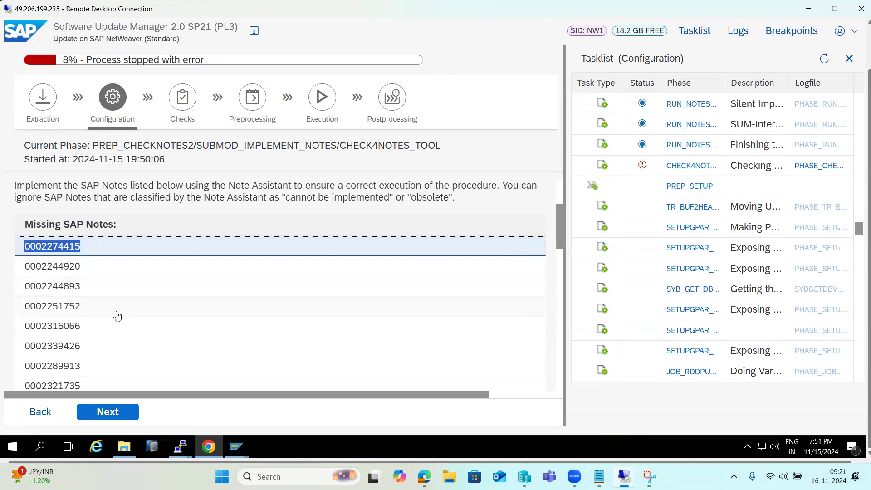
scroll(72, 332, "down", 5)
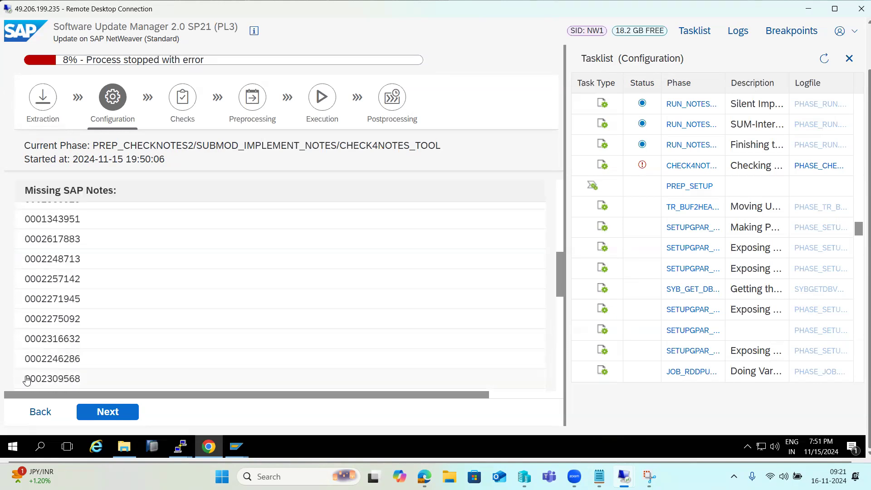
left_click_drag(14, 380, 68, 383)
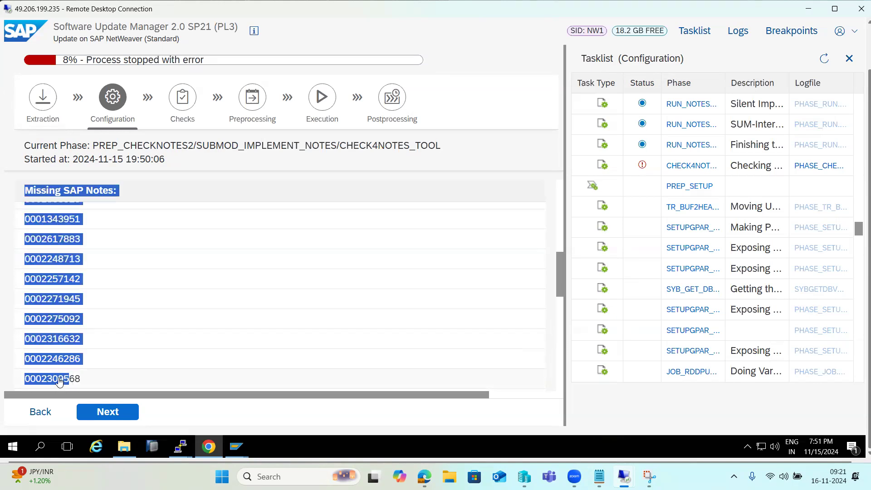
left_click(50, 380)
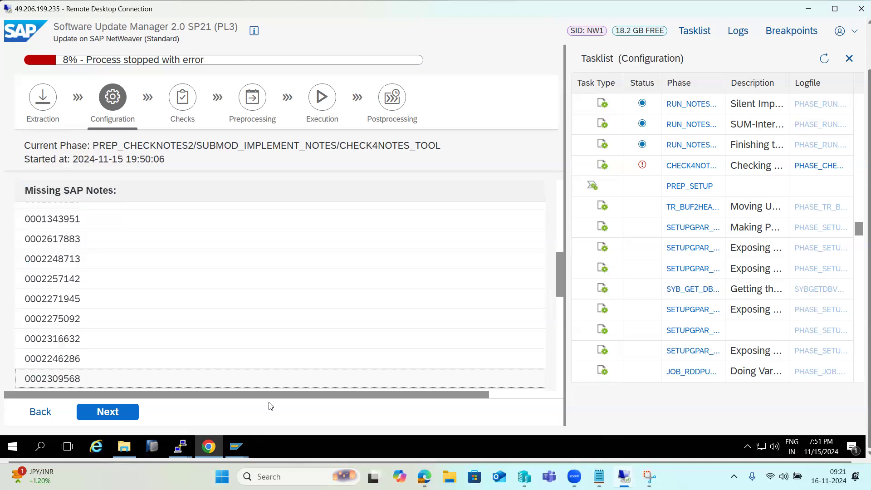
left_click(209, 447)
left_click(207, 446)
scroll(150, 245, "up", 5)
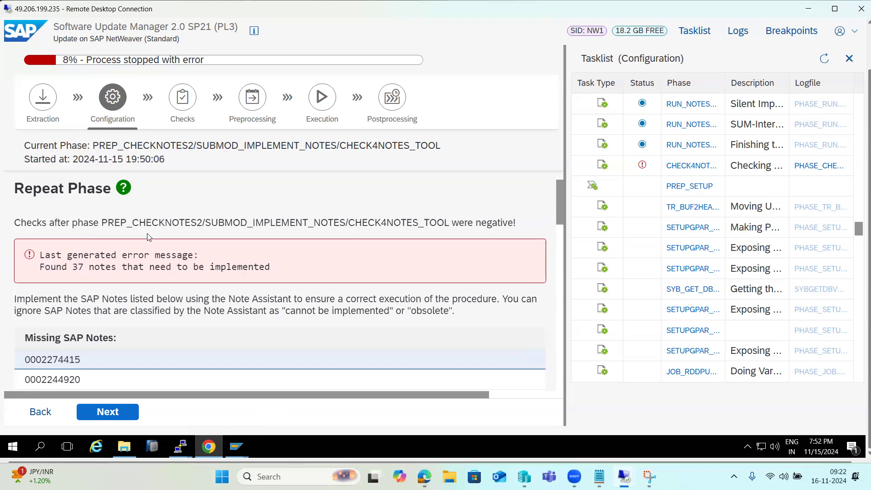
left_click_drag(110, 222, 451, 222)
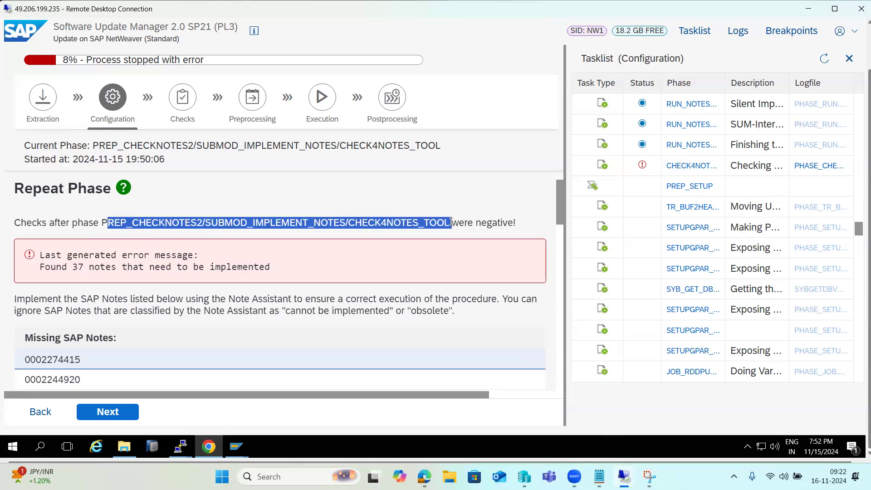
left_click_drag(47, 268, 285, 269)
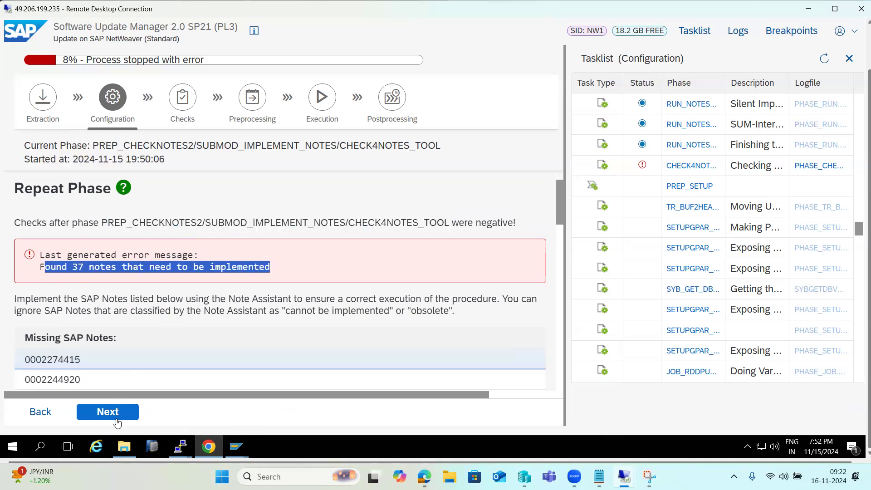
left_click(216, 448)
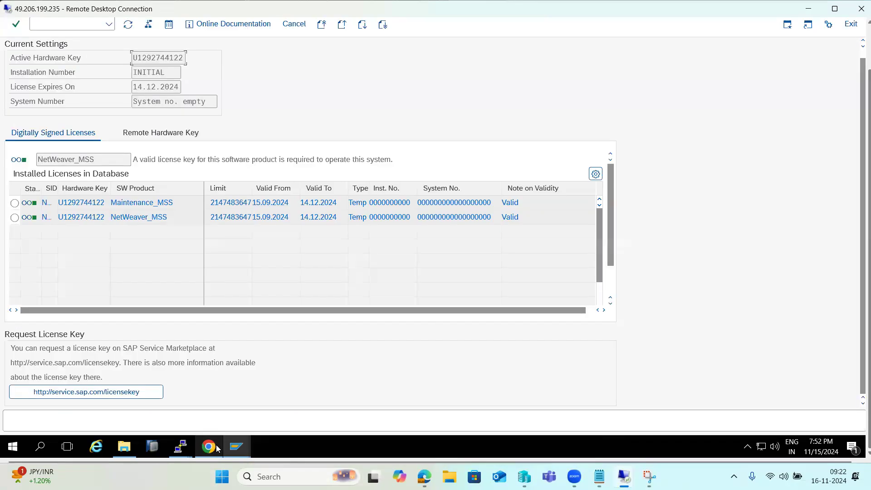
left_click(208, 447)
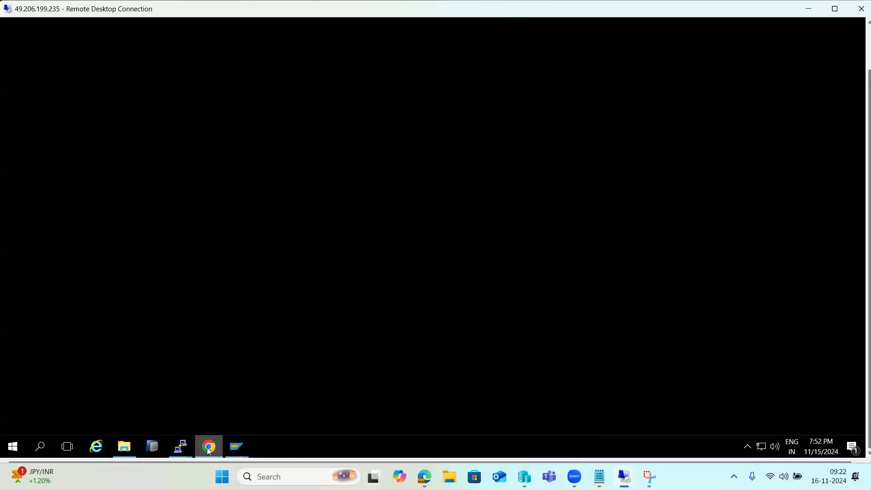
left_click_drag(24, 309, 85, 311)
key("ctrl+c")
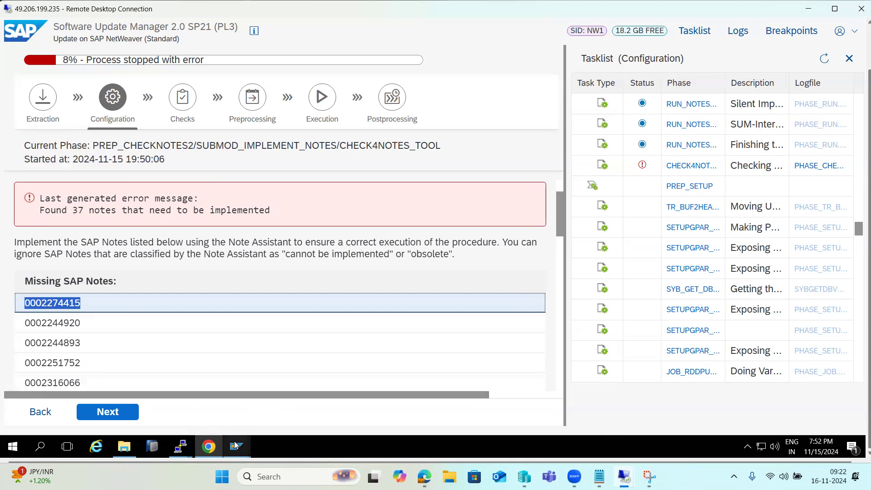
mouse_move(235, 446)
left_click(256, 413)
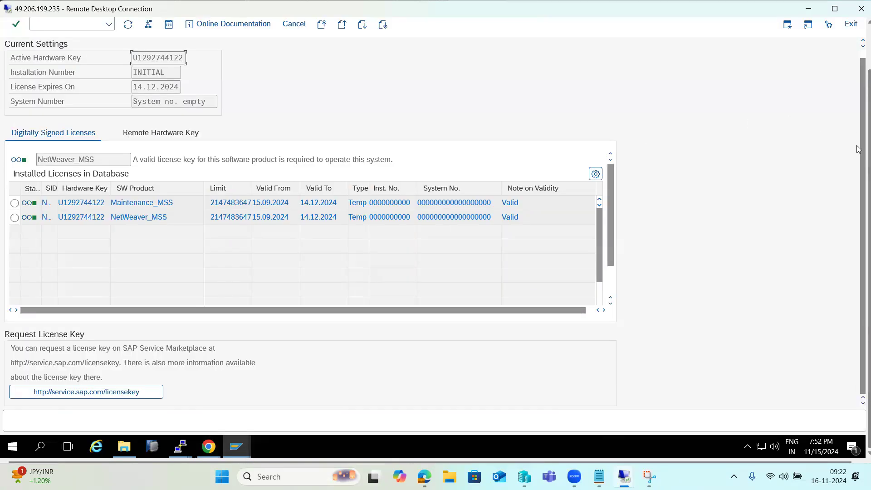
scroll(857, 132, "up", 1)
left_click(68, 20)
type("sno")
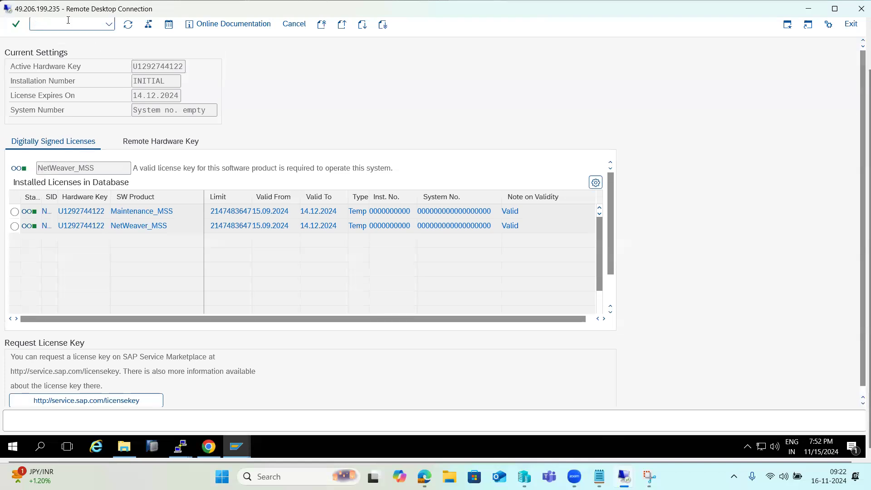
key("Tab")
key("Tab")
key("Tab")
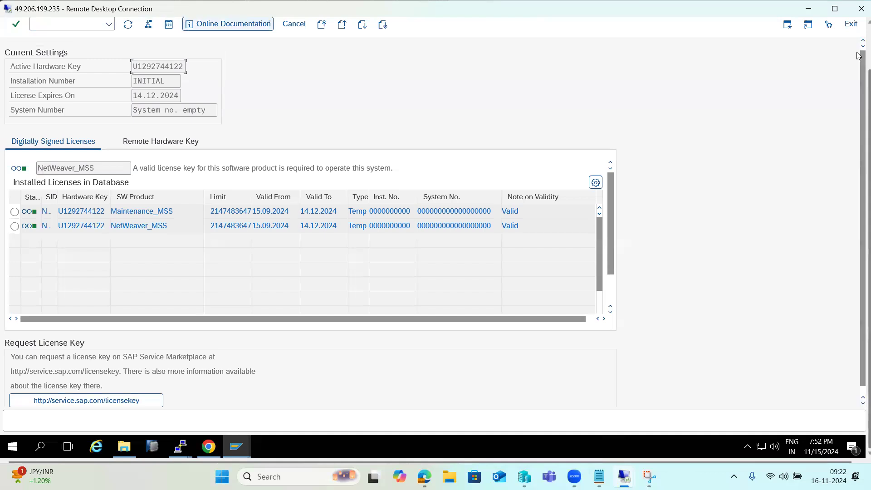
left_click(824, 25)
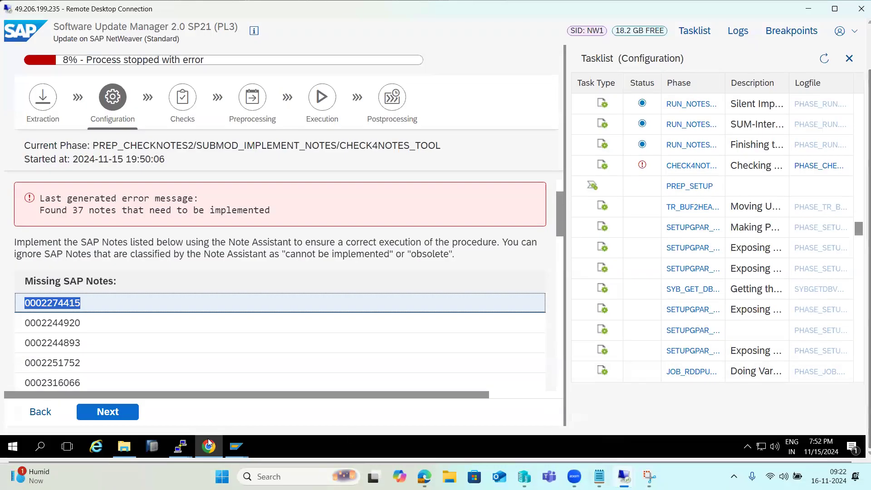
left_click(209, 447)
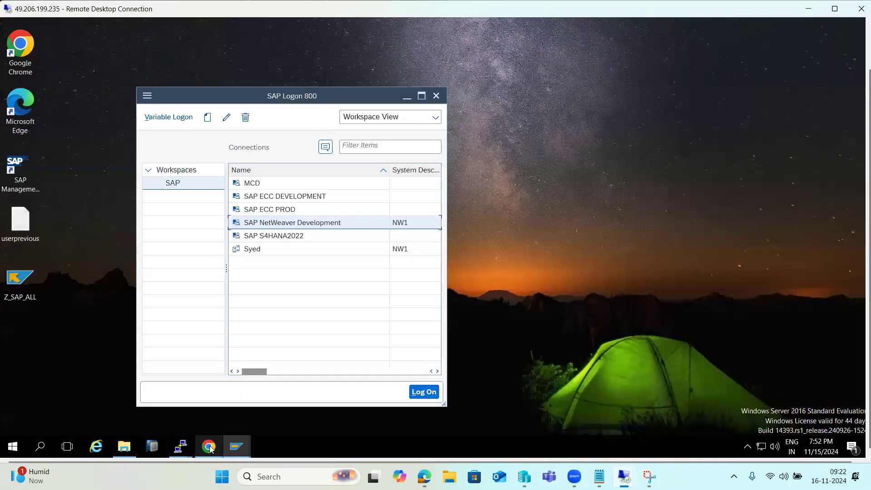
Search This PC in File Explorer for the copied note number without its leading zeros, 2274415
left_click(124, 446)
left_click(31, 209)
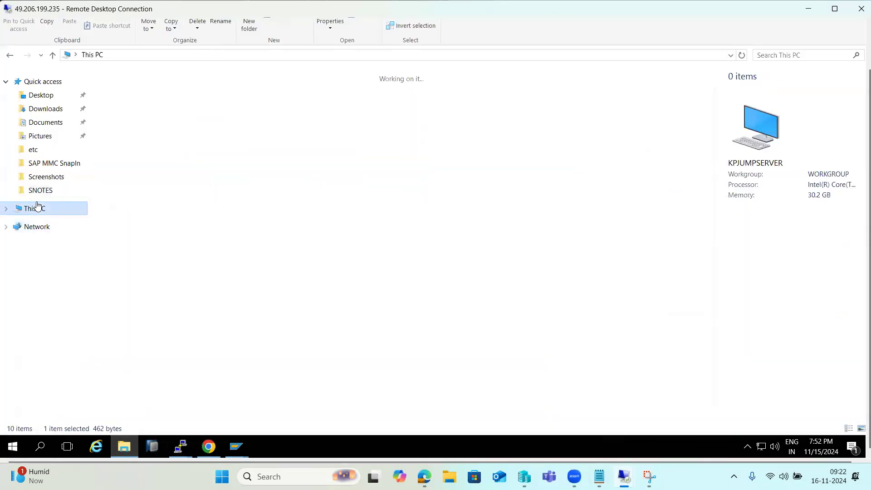
left_click(812, 54)
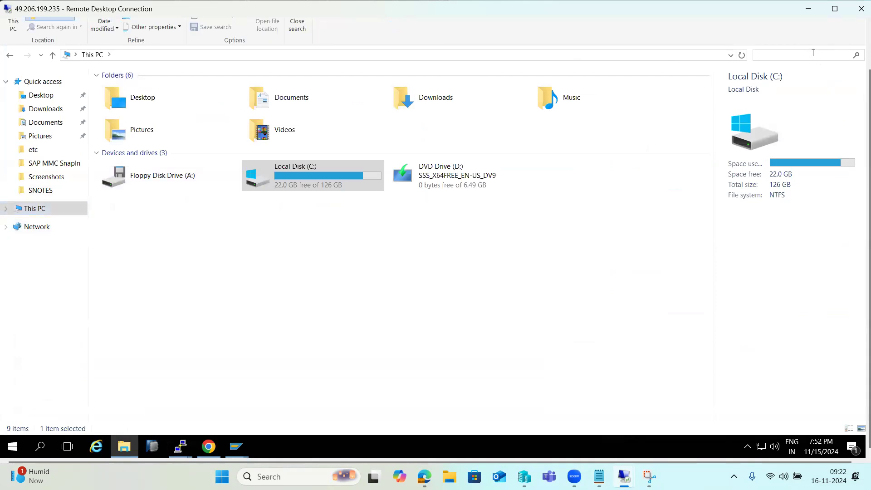
key("ctrl+v")
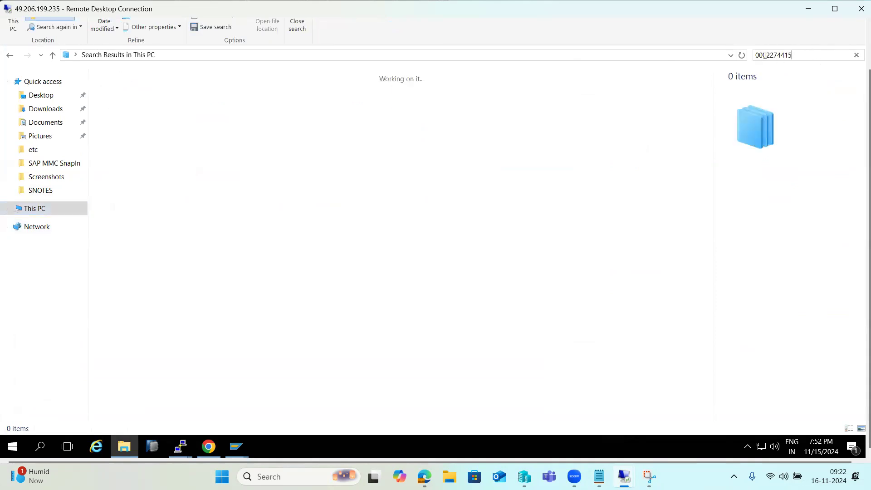
left_click_drag(764, 55, 718, 59)
key("BackSpace")
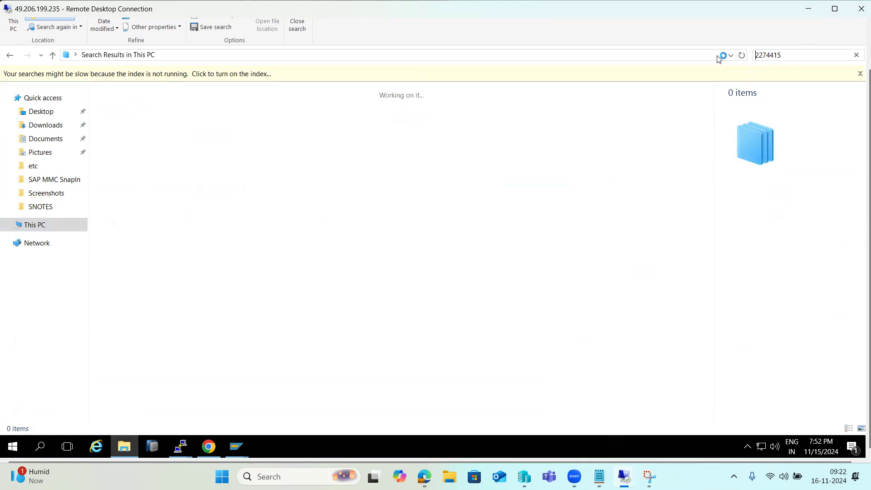
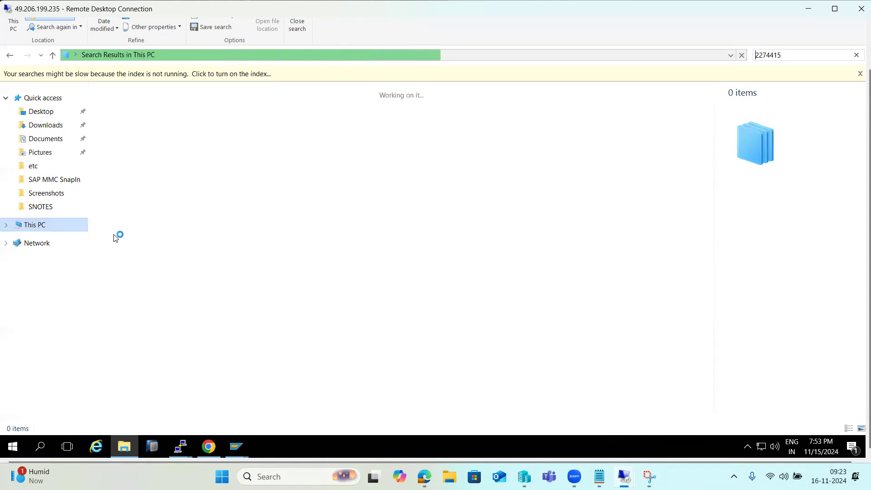
left_click(428, 467)
left_click(495, 4)
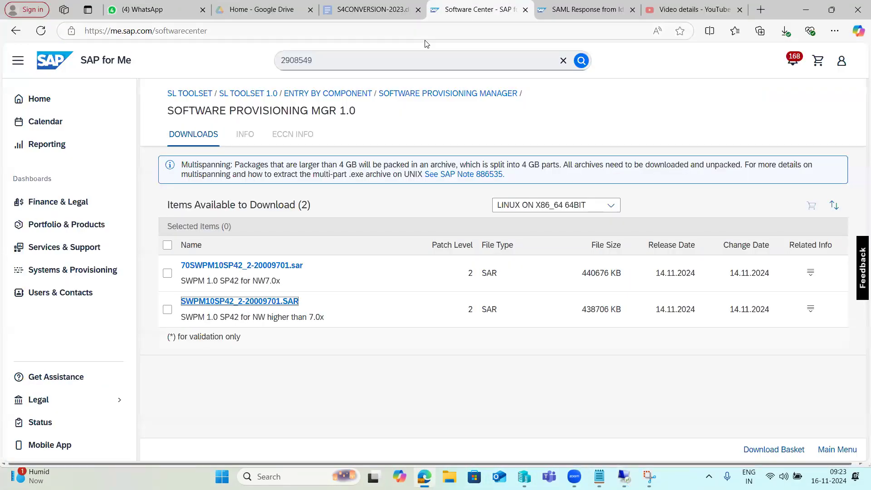
left_click(365, 57)
key("ctrl+v")
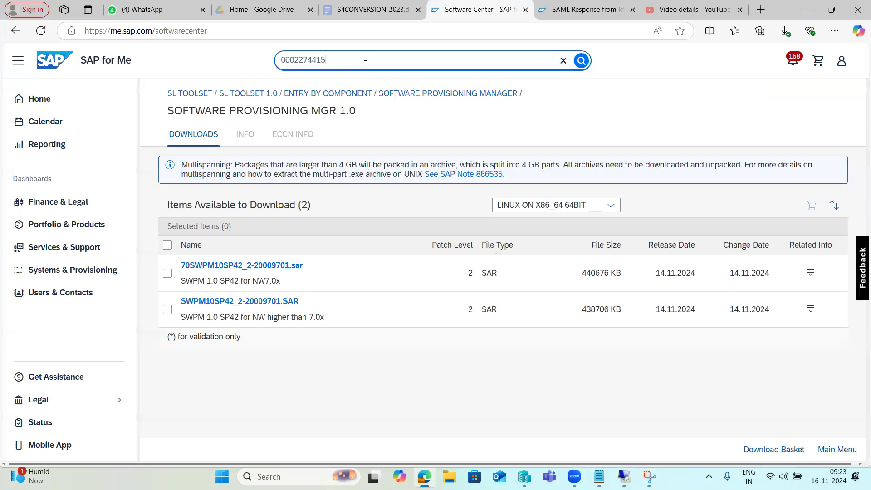
left_click(401, 90)
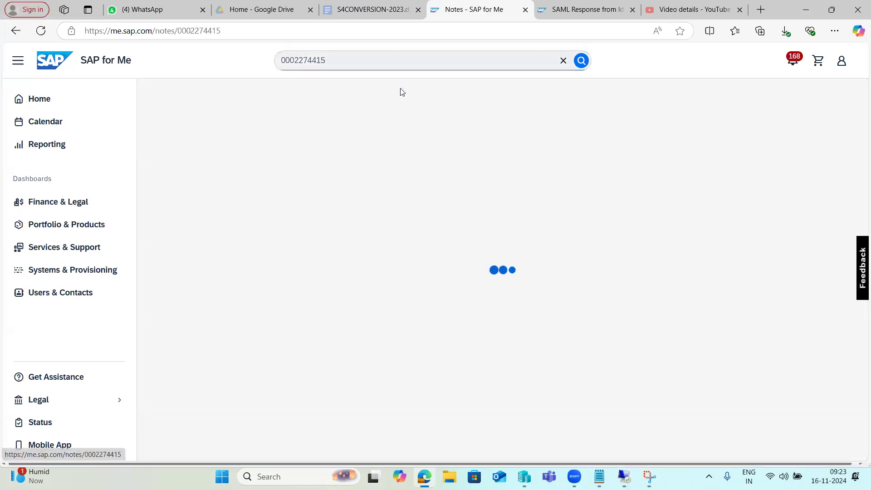
left_click(742, 102)
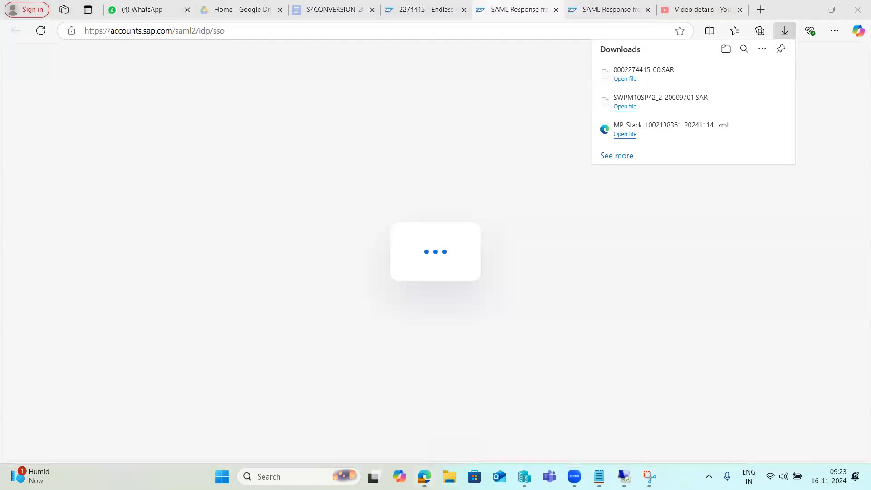
left_click(742, 71)
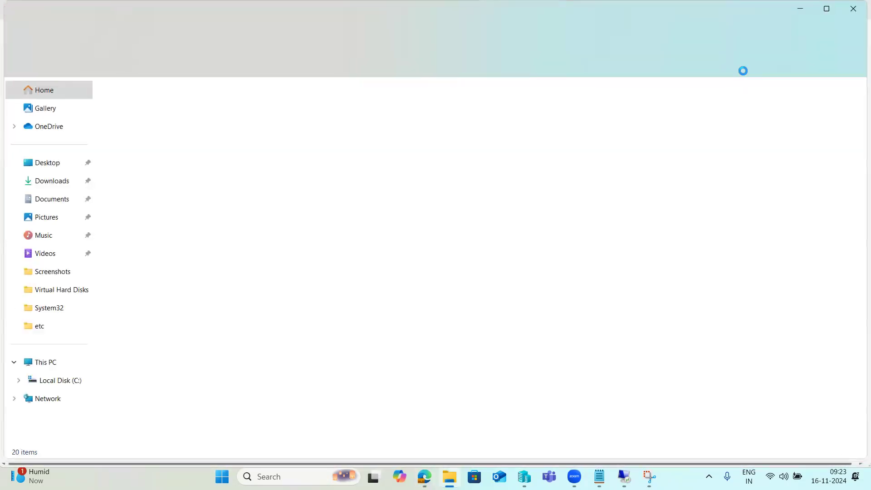
left_click(52, 180)
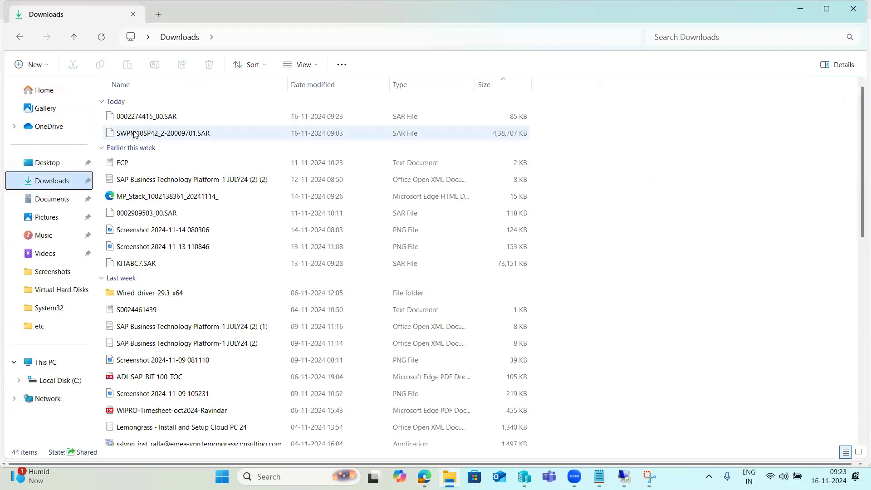
left_click(140, 117)
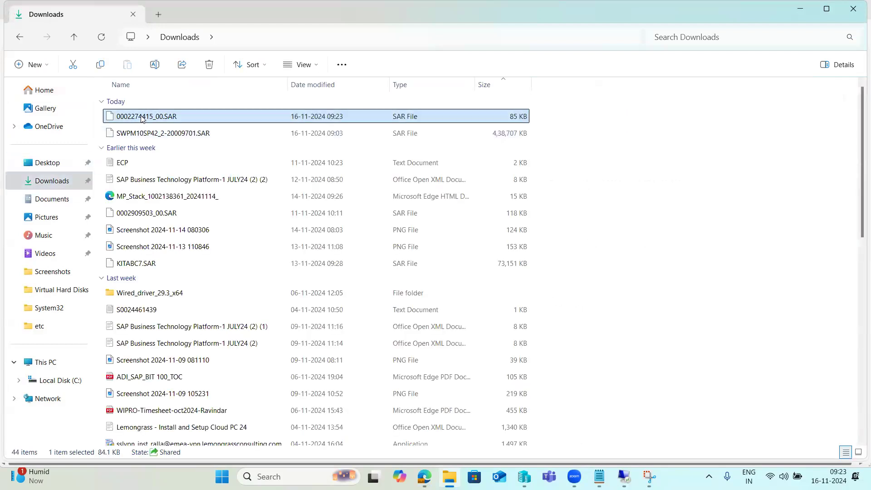
Switch to the kponline1 remote desktop, look through the NW1 and trans folders under E:\usr\sap, and minimise the session
mouse_move(623, 477)
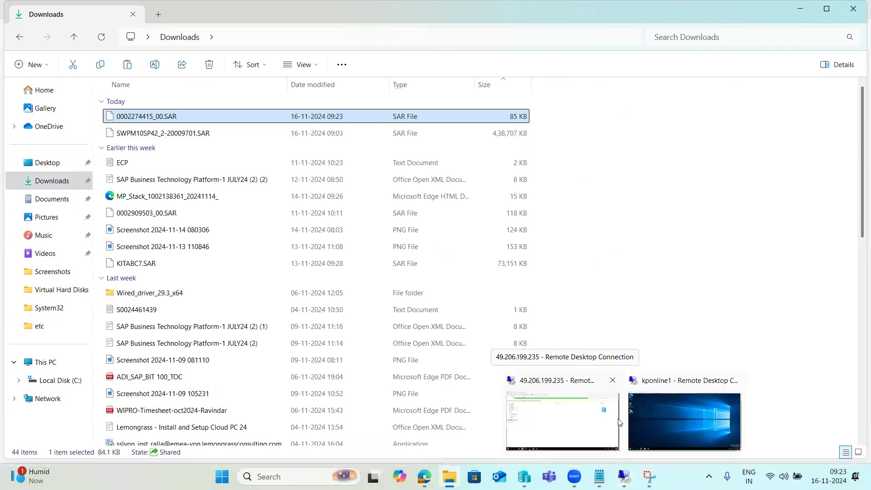
left_click(677, 414)
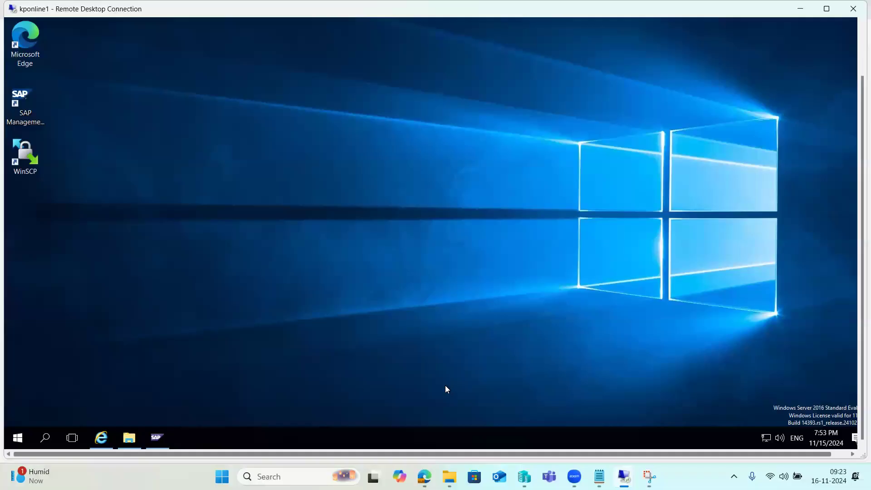
left_click(129, 437)
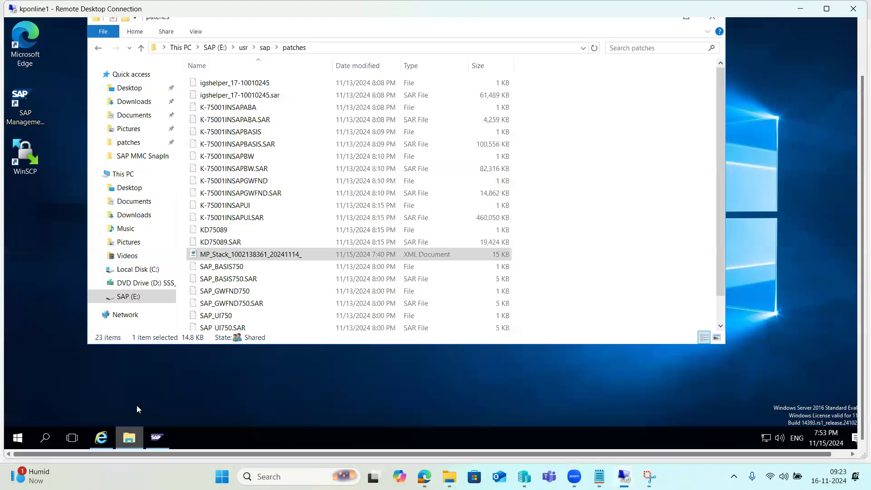
left_click(265, 48)
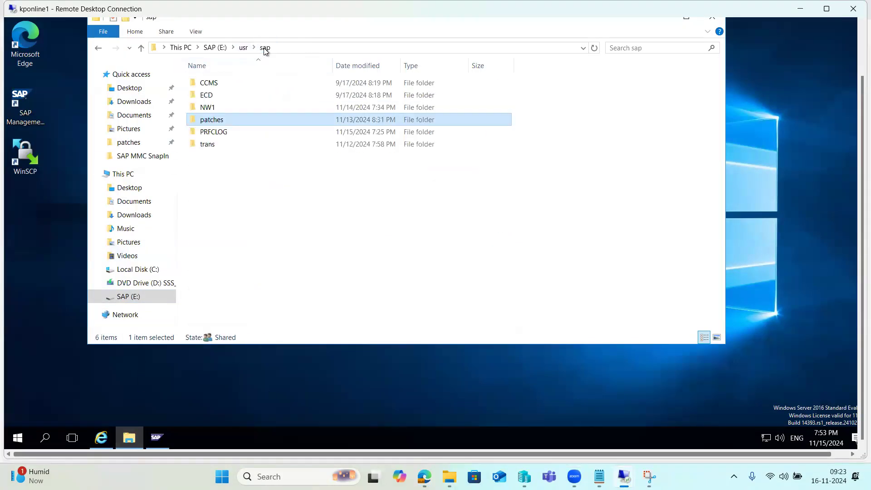
double_click(212, 109)
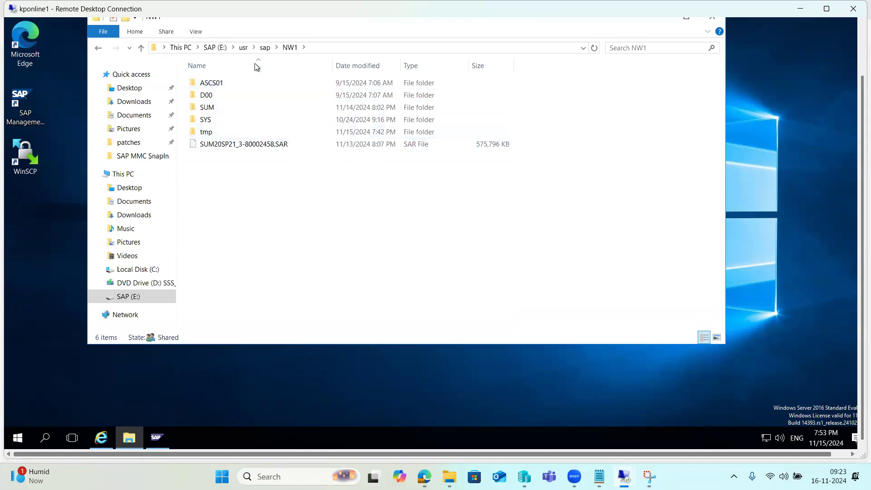
left_click(262, 52)
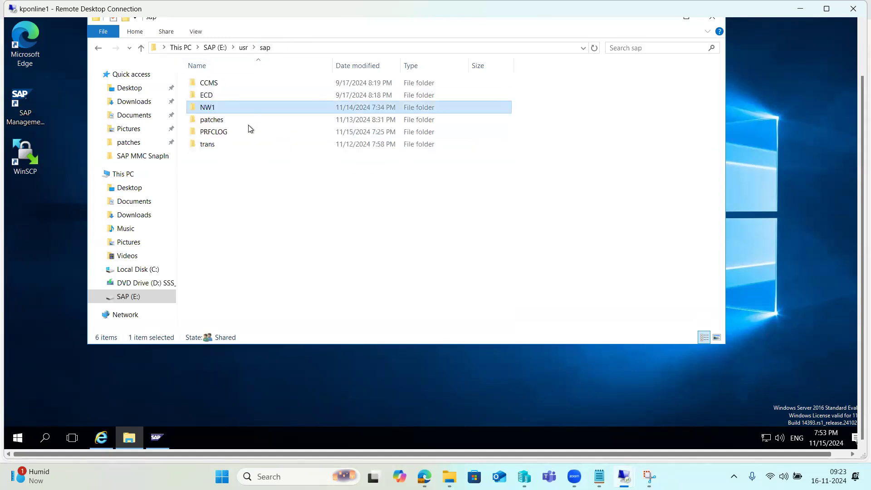
left_click(211, 148)
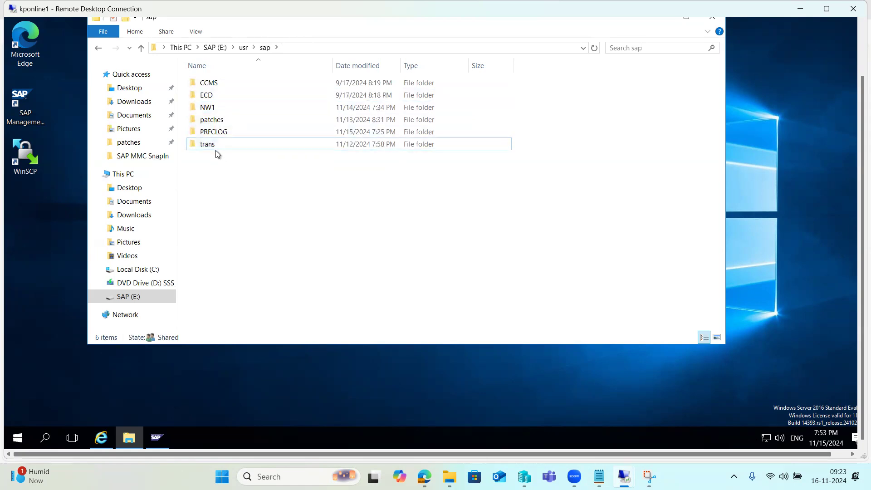
double_click(216, 148)
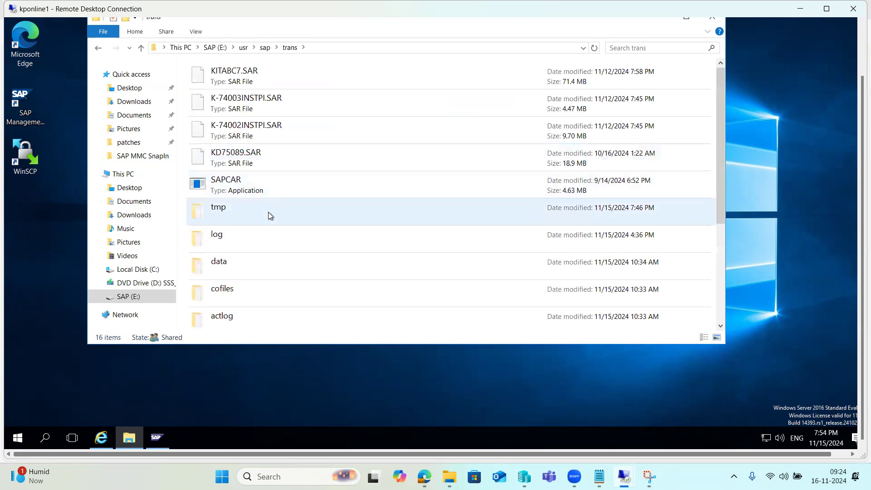
scroll(265, 208, "down", 3)
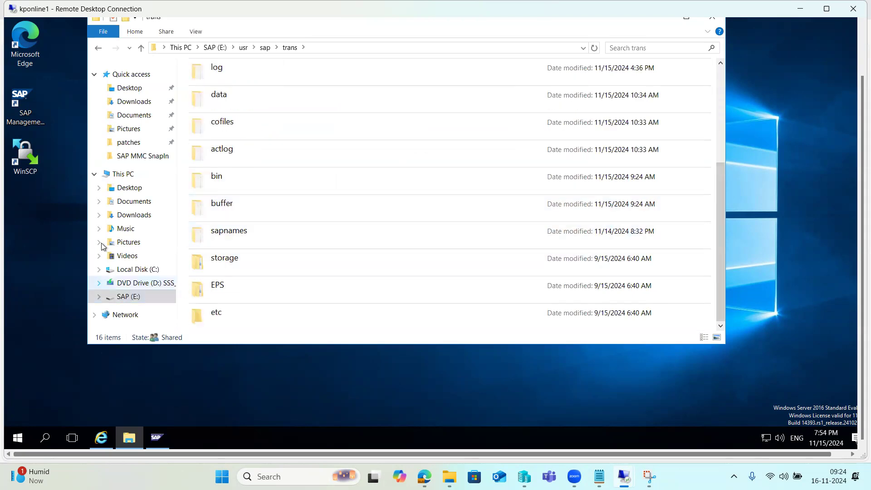
left_click(118, 175)
left_click(129, 437)
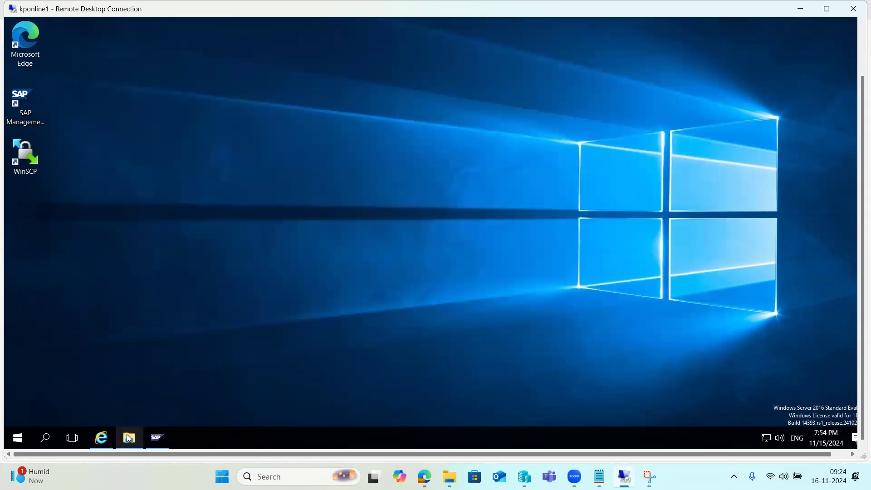
left_click(800, 9)
mouse_move(623, 476)
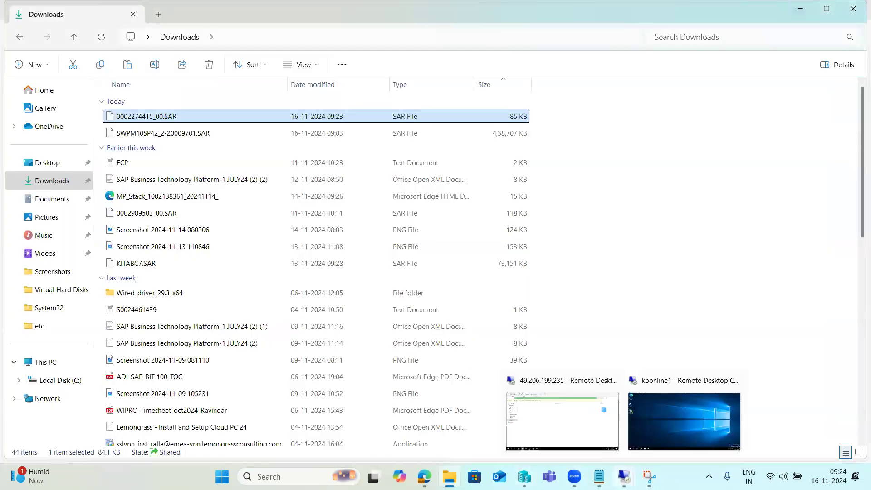
left_click(567, 417)
right_click(127, 446)
left_click(88, 386)
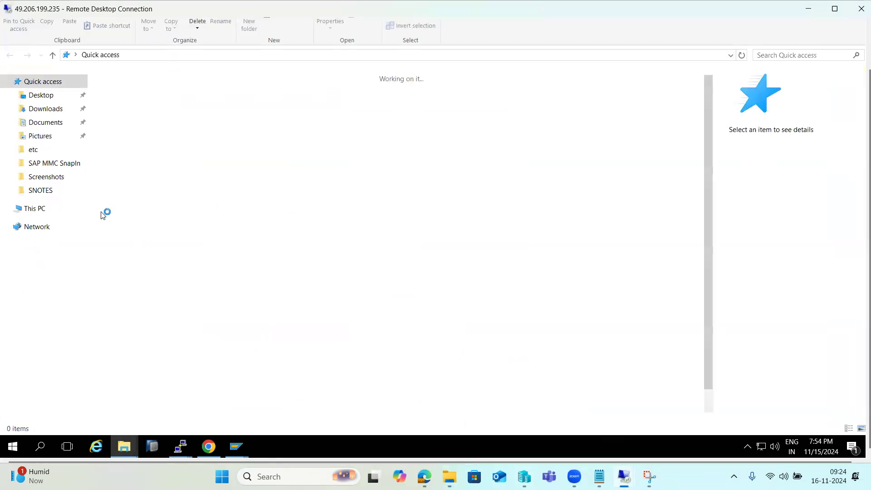
left_click(35, 208)
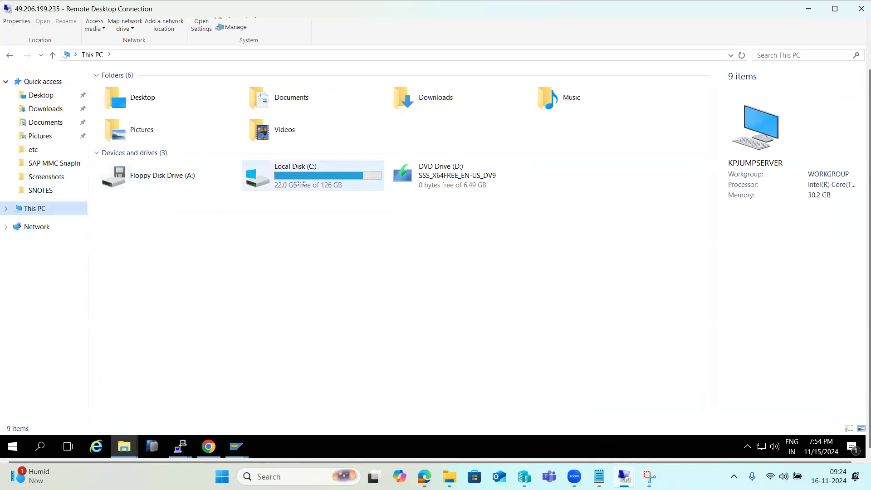
double_click(300, 183)
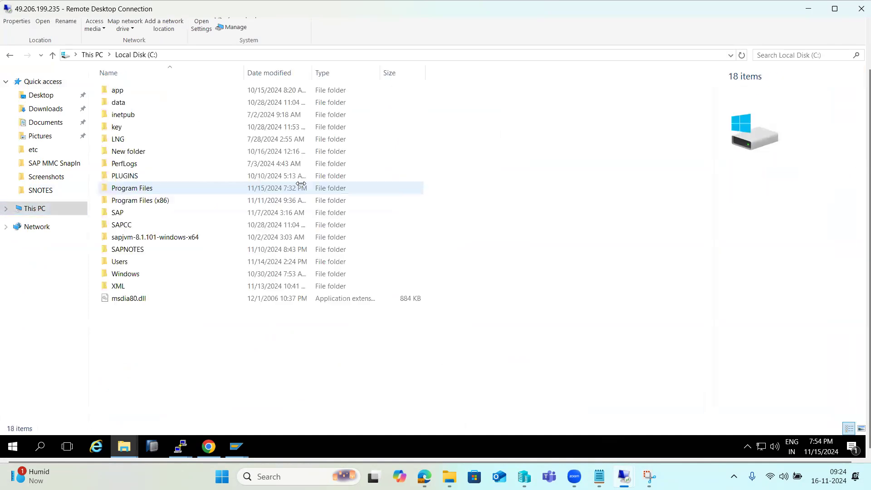
double_click(128, 249)
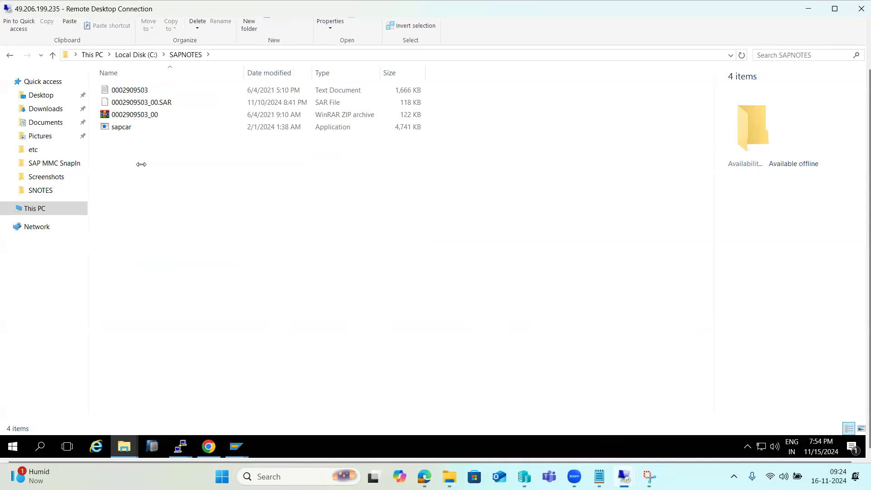
key("ctrl+v")
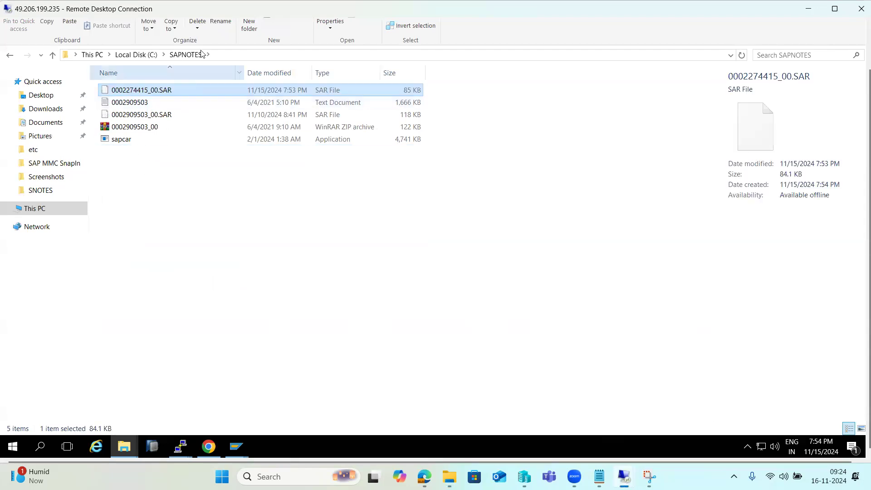
Open a command prompt in C:\SAPNOTES and unpack the archives with SAPCAR -xvf *.SAR
left_click(236, 55)
type("cmd")
key("Return")
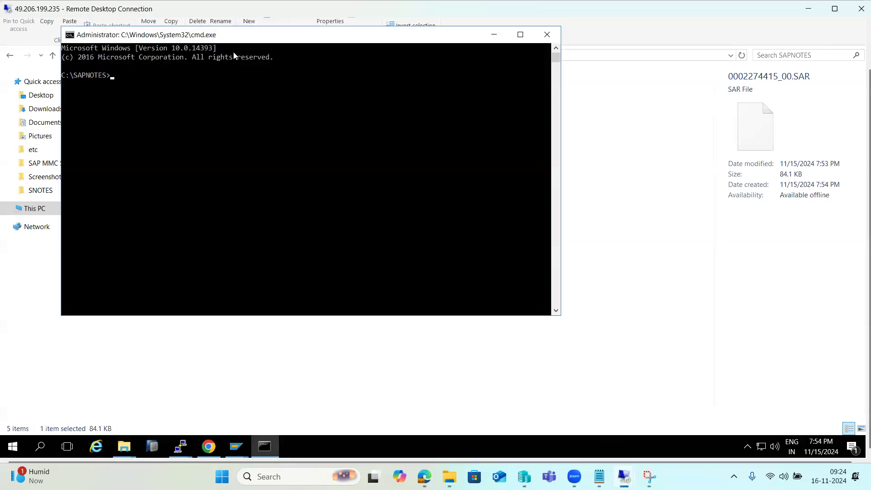
left_click_drag(245, 36, 322, 140)
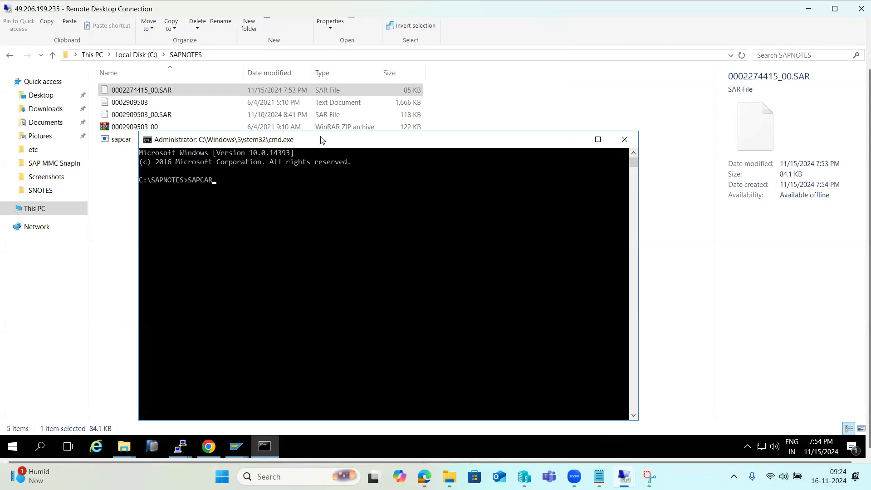
type("SAPCAR -xvf *.SAR")
key("Return")
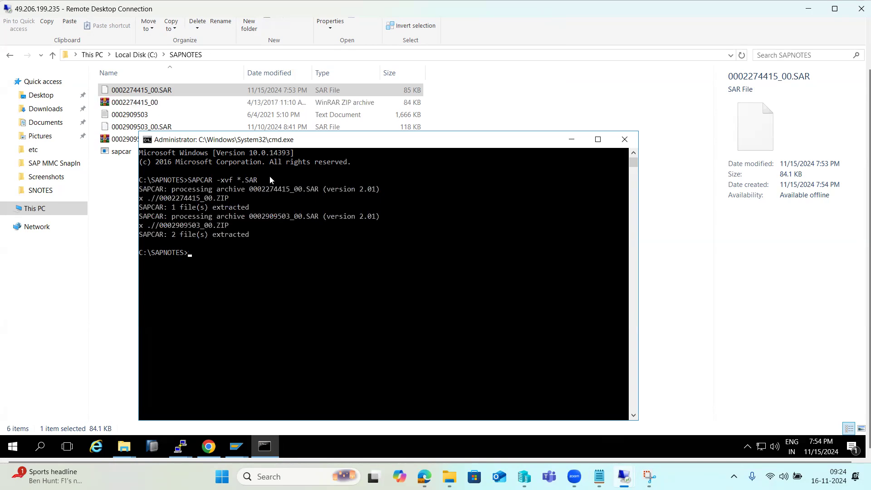
left_click(104, 282)
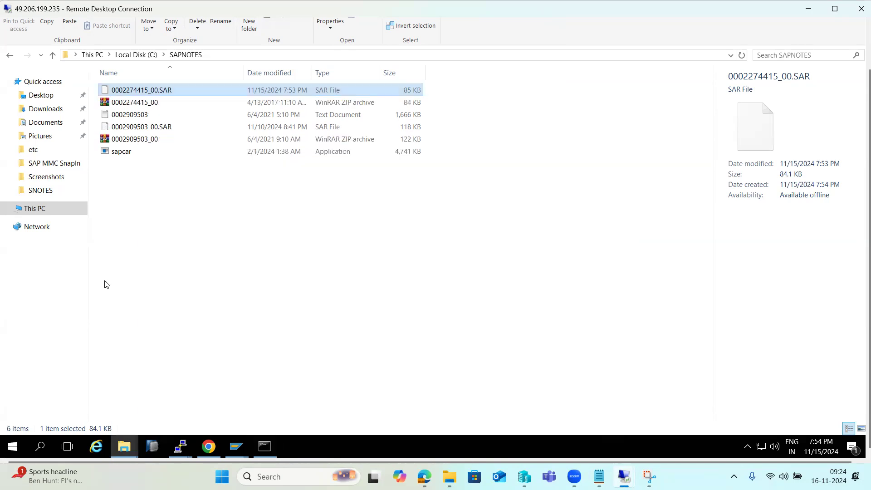
left_click(137, 104)
right_click(137, 104)
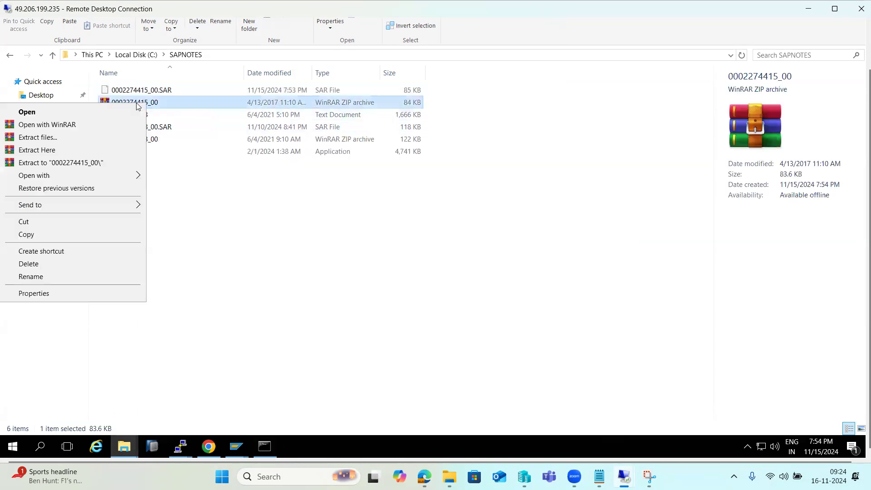
left_click(54, 152)
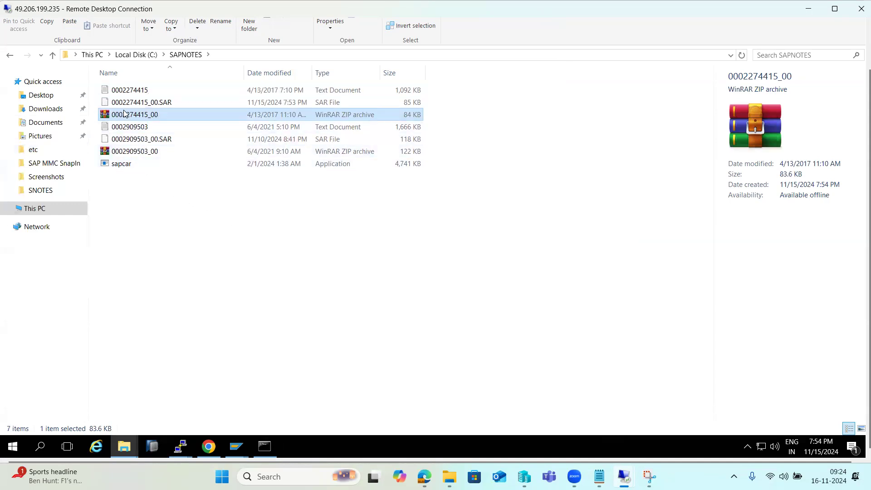
left_click(130, 90)
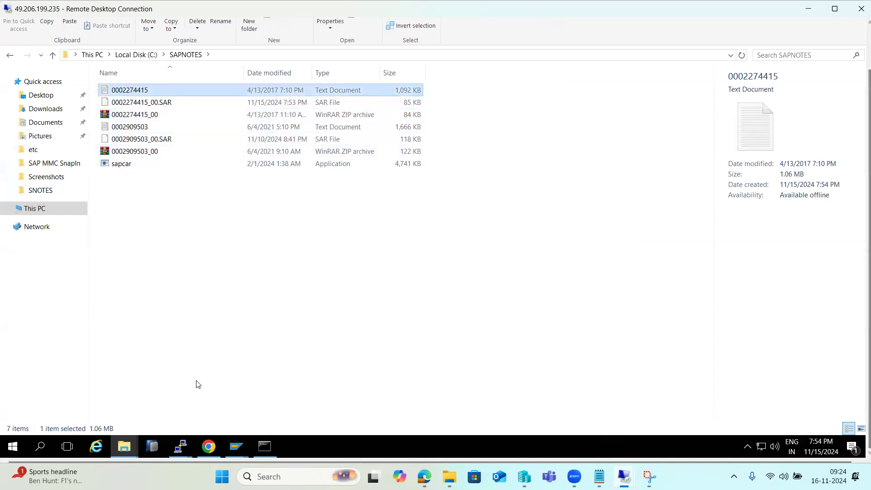
Switch to the NW1 SAP GUI session and start the Note Assistant with transaction /nsnote
mouse_move(235, 438)
left_click(246, 397)
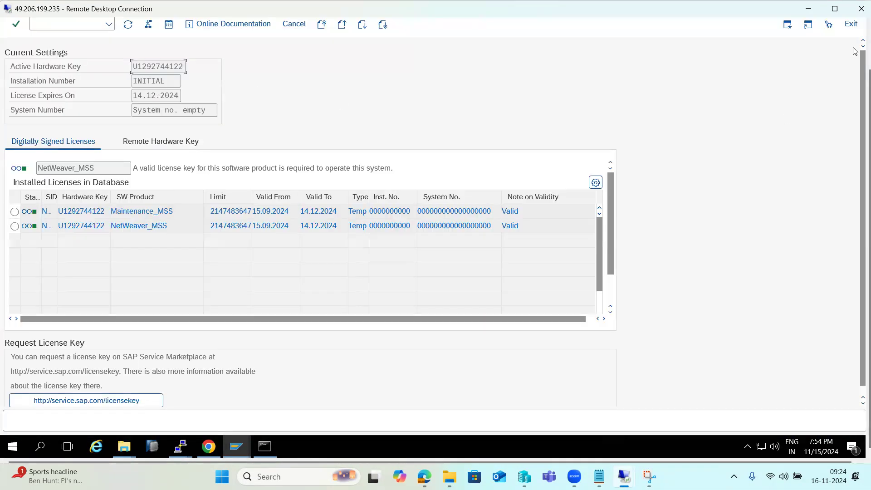
left_click_drag(869, 96, 857, 51)
left_click(81, 74)
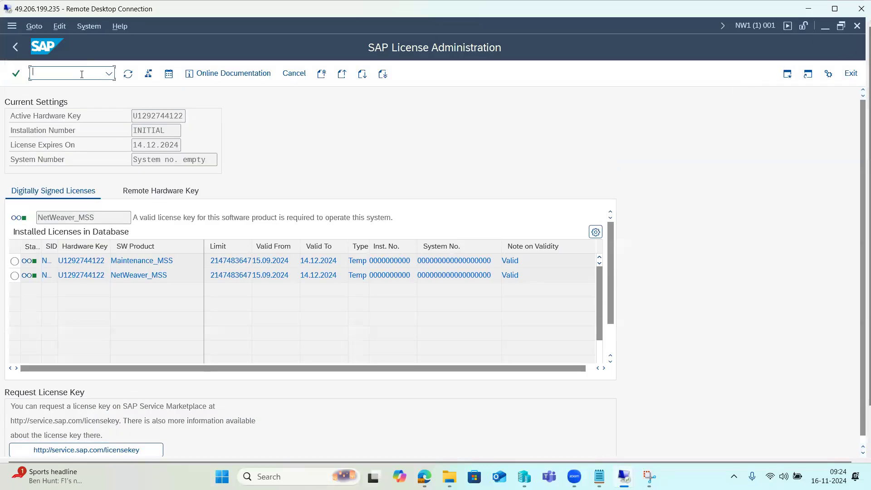
type("/nsnote")
key("Return")
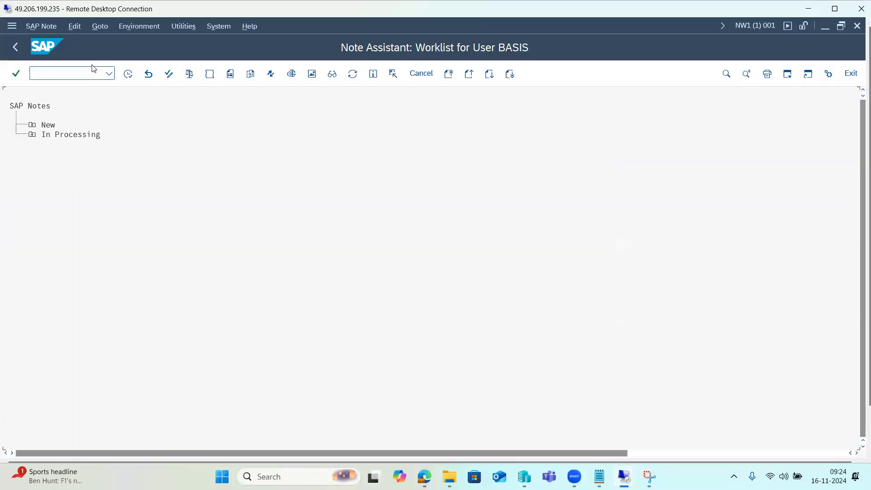
left_click(101, 26)
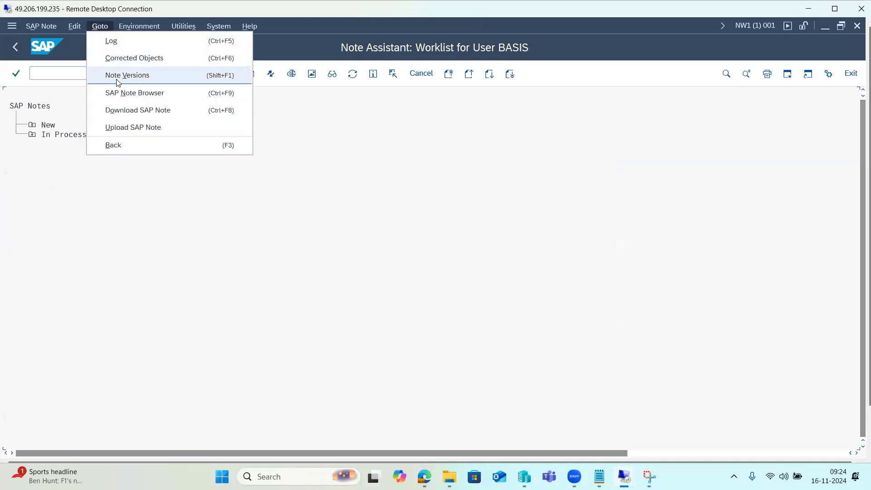
left_click(123, 127)
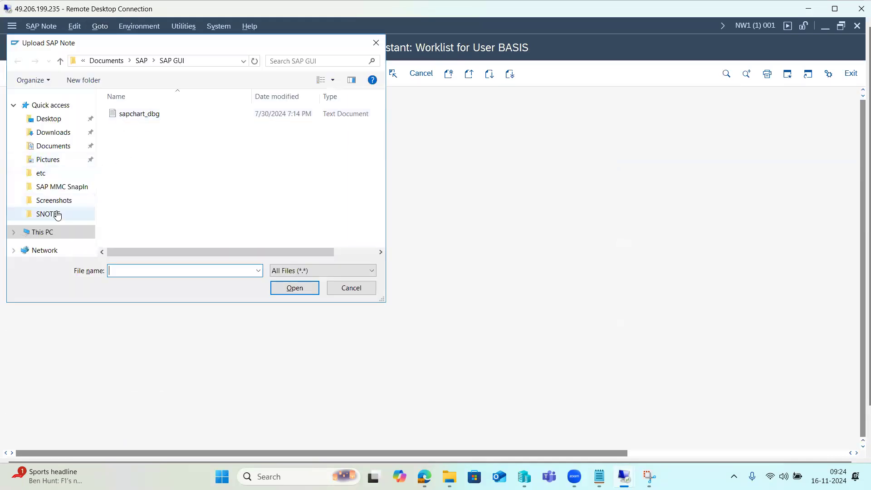
left_click(50, 214)
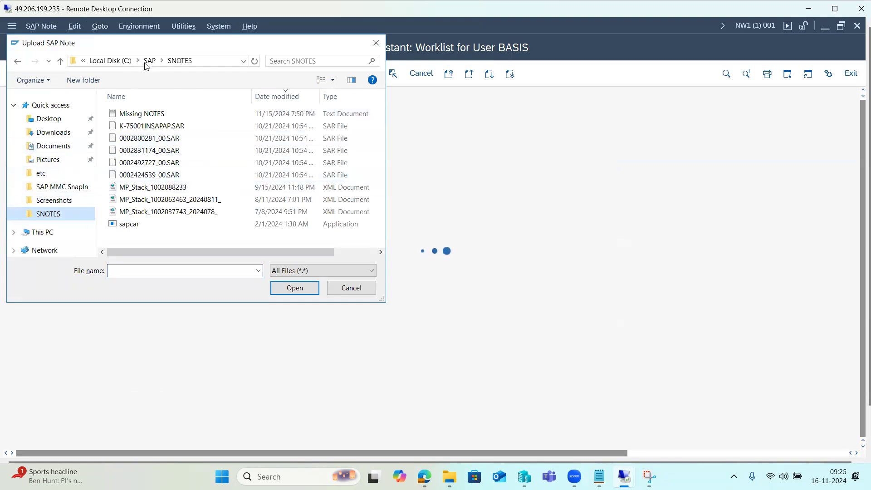
left_click(49, 230)
scroll(114, 204, "down", 5)
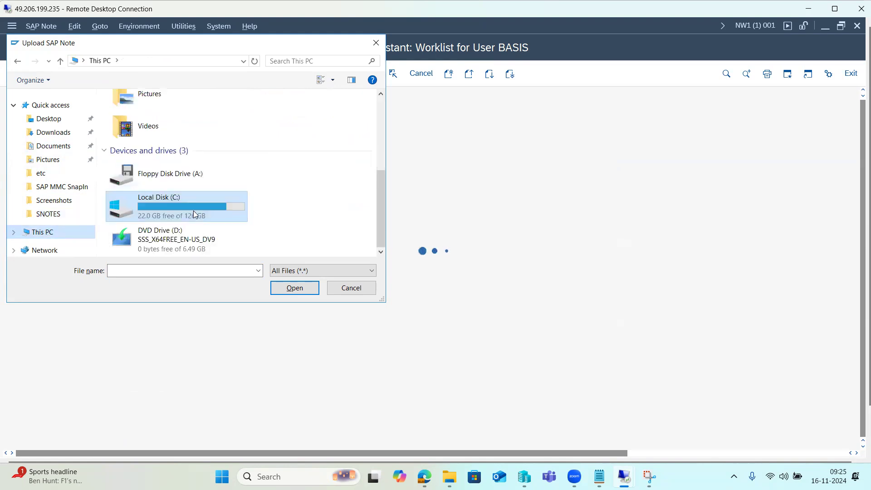
double_click(194, 213)
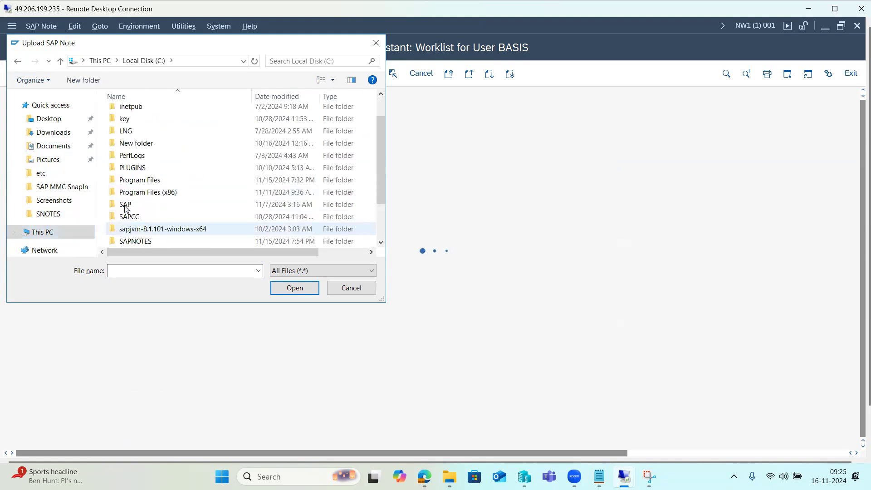
double_click(136, 242)
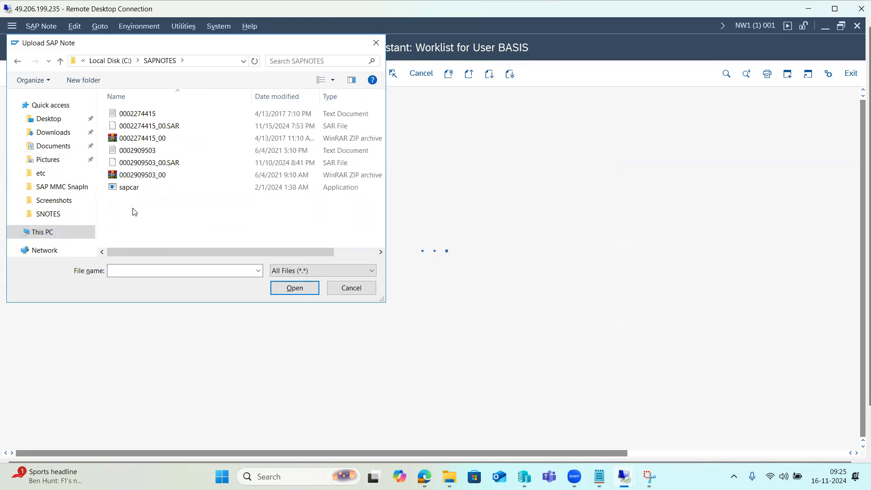
double_click(140, 114)
left_click(286, 278)
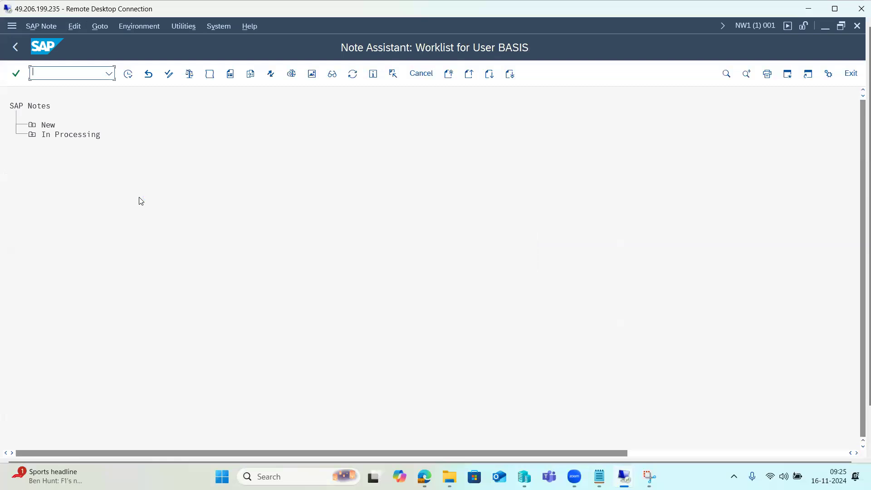
left_click(32, 124)
left_click(94, 146)
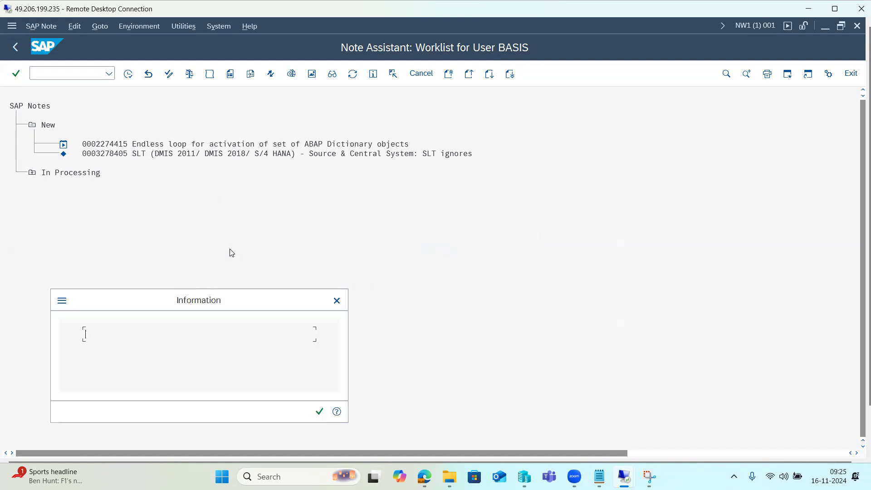
left_click(317, 410)
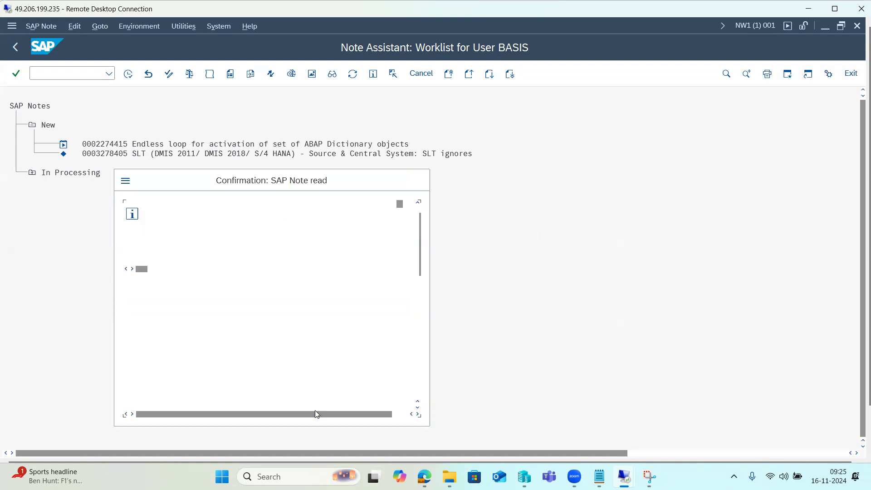
left_click(198, 409)
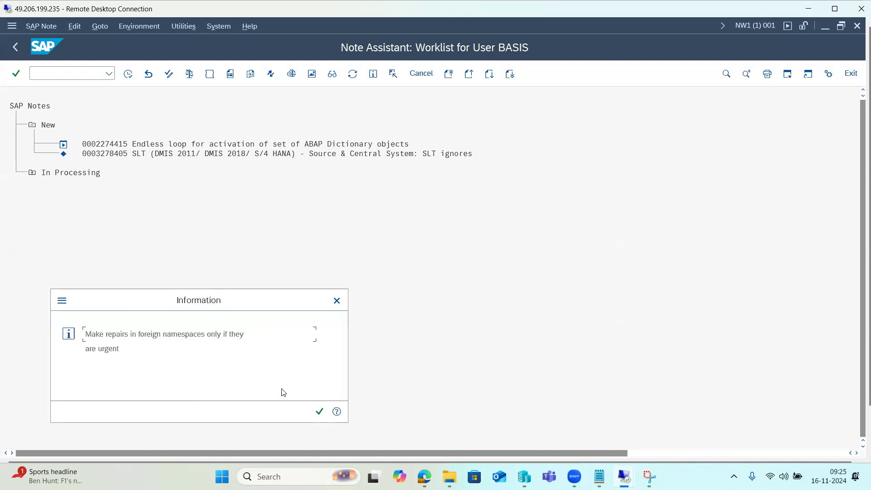
left_click(319, 411)
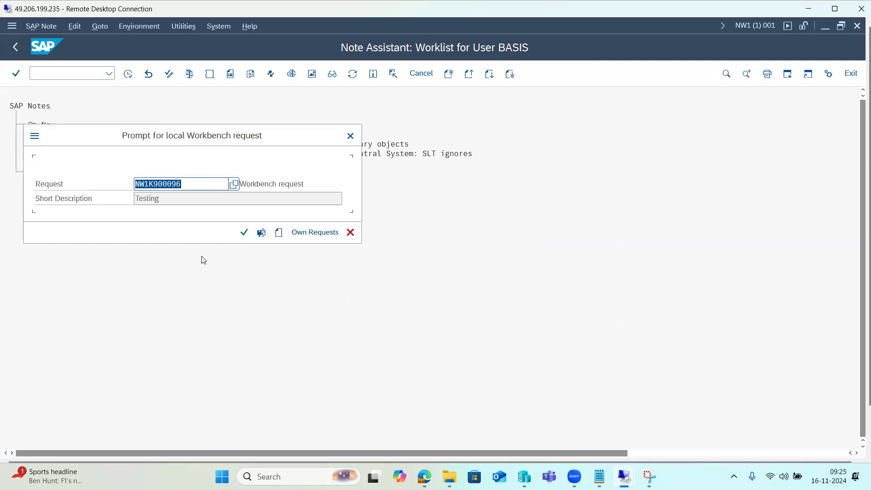
left_click(244, 232)
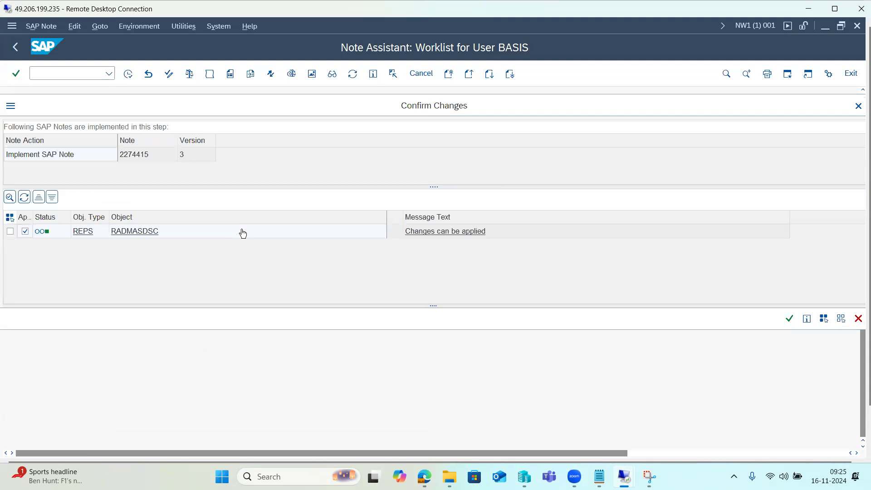
left_click(789, 323)
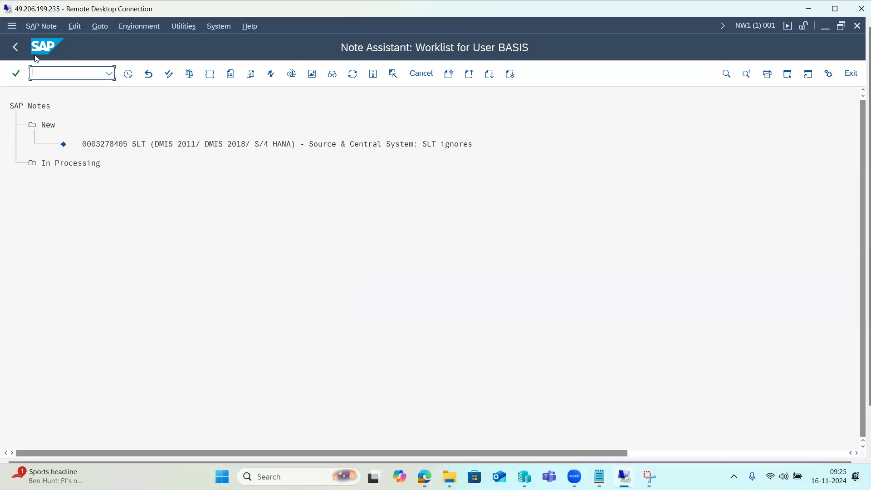
Leave the Note Assistant, switch to Software Update Manager in Chrome and repeat the CHECK4NOTES_TOOL phase
left_click(21, 49)
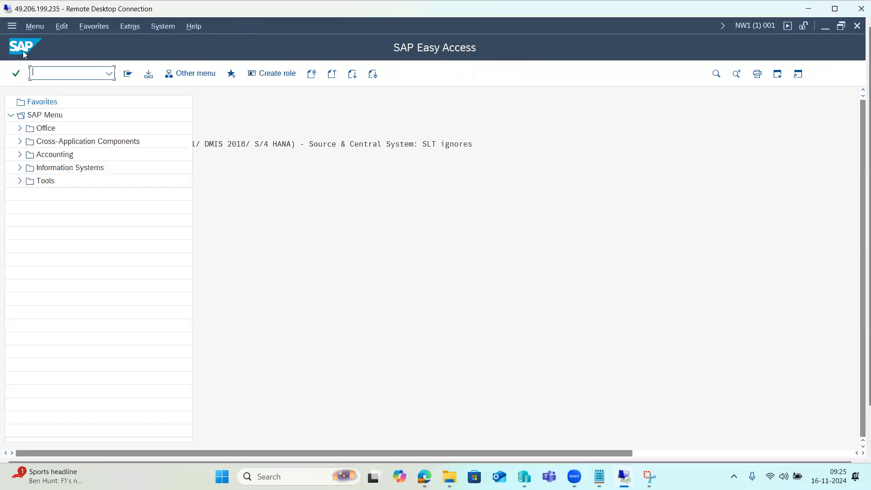
left_click_drag(869, 385, 868, 448)
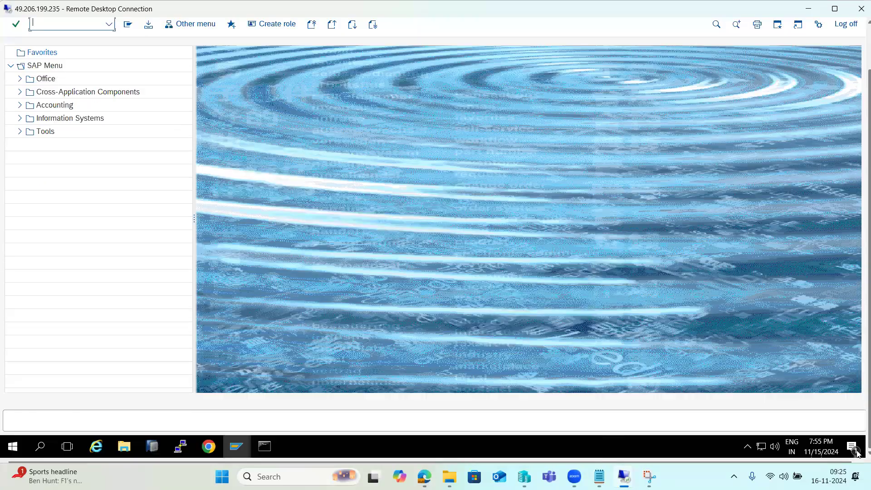
left_click(211, 449)
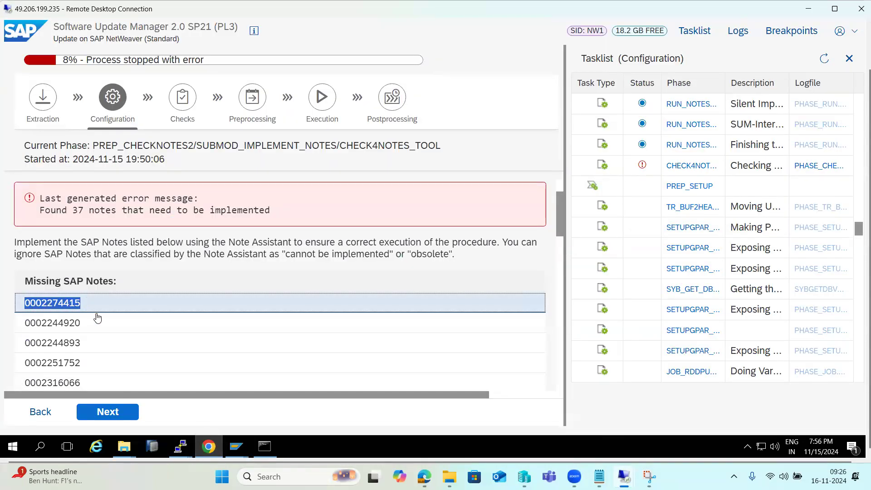
left_click_drag(28, 325, 47, 324)
left_click(99, 413)
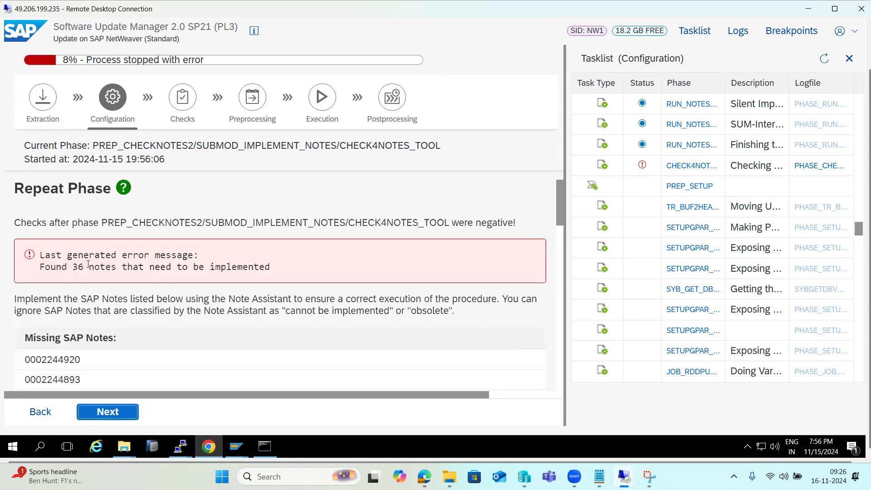
left_click_drag(70, 268, 123, 275)
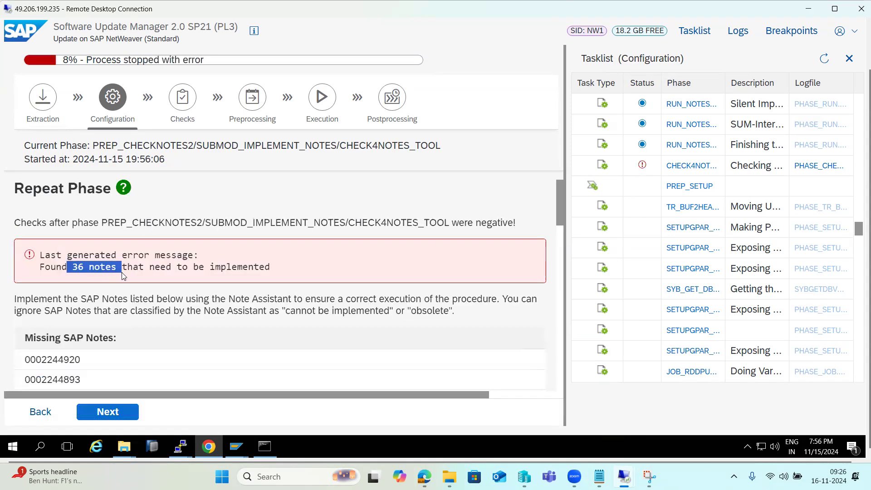
scroll(37, 356, "down", 3)
left_click_drag(30, 253, 109, 303)
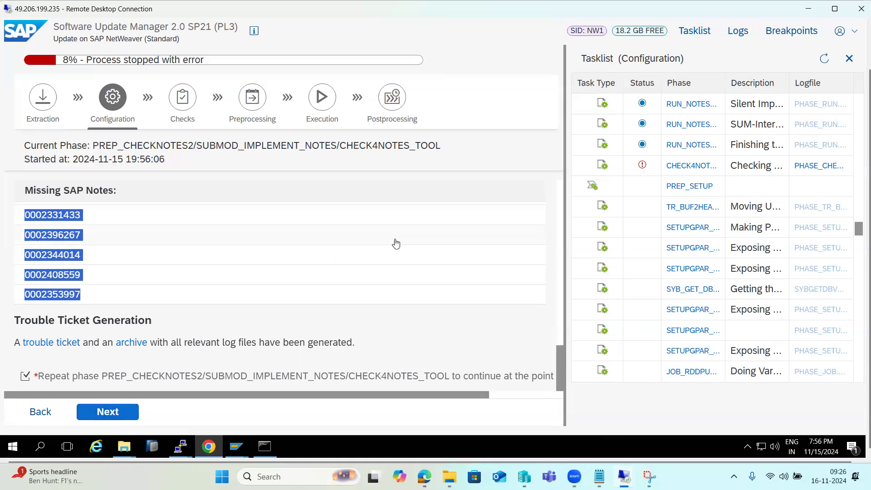
Switch to File Explorer and examine the files in the SAPNOTES and SNOTES folders, ending at the This PC window
left_click(208, 447)
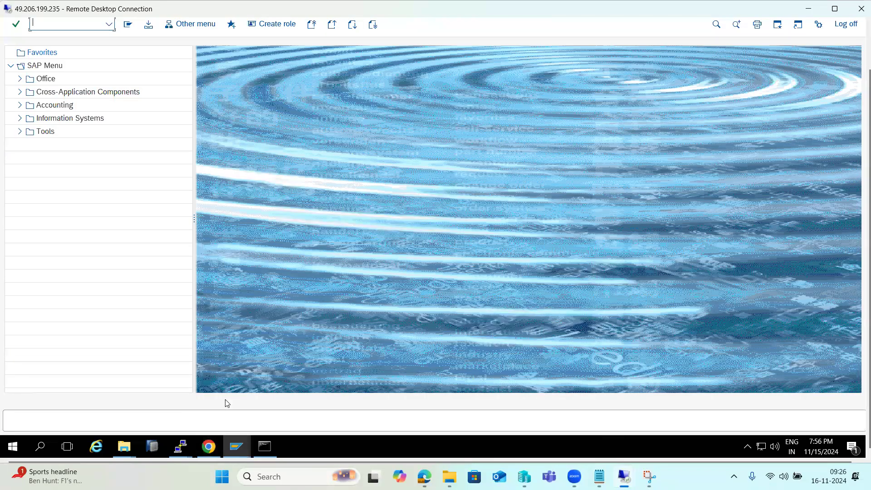
mouse_move(132, 444)
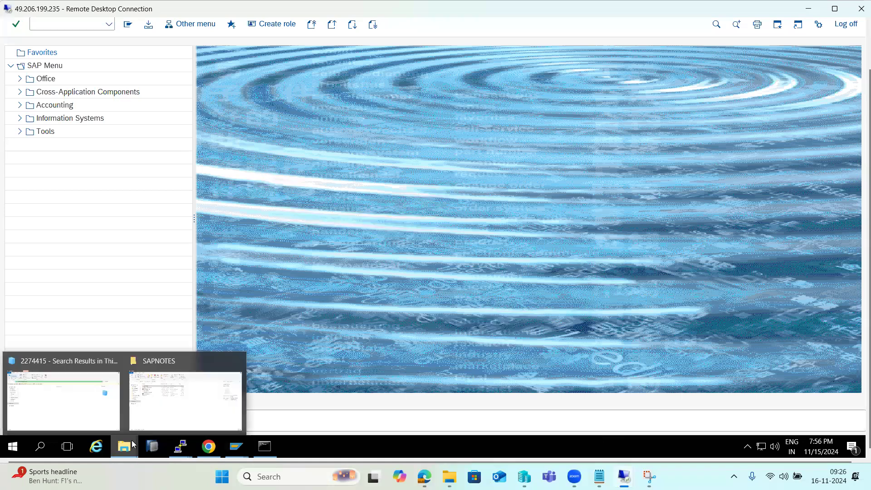
left_click(162, 402)
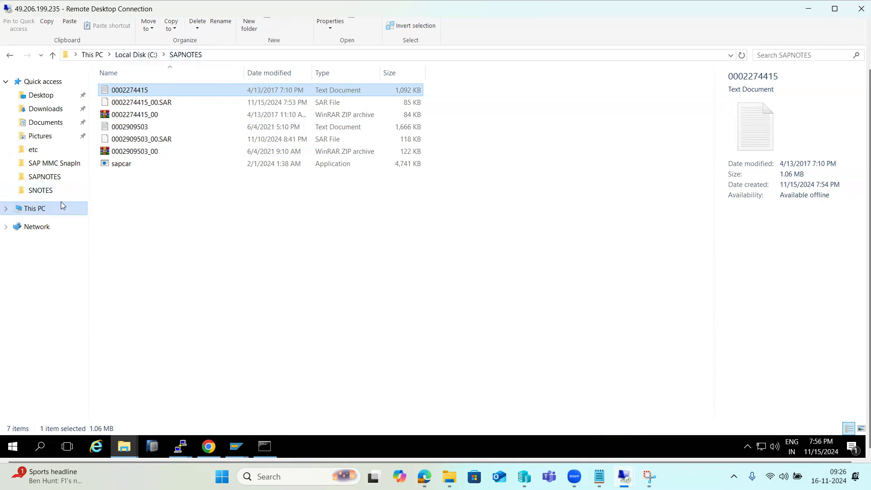
left_click(48, 192)
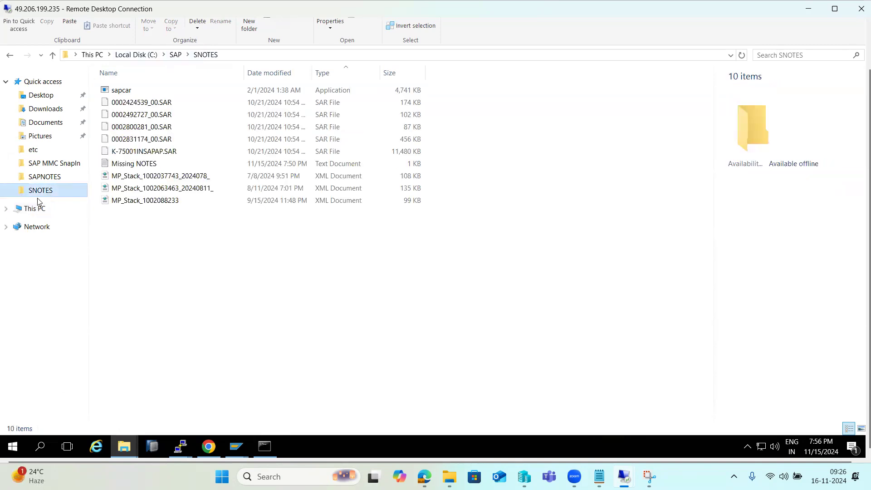
left_click(10, 54)
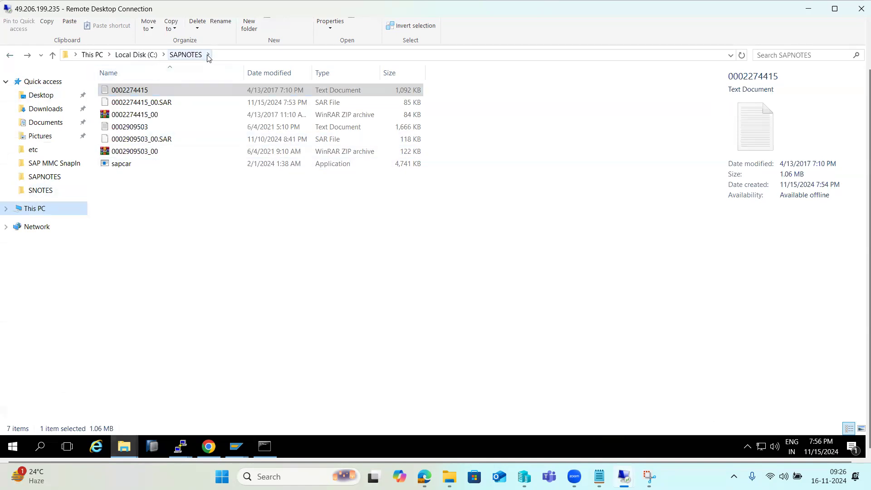
left_click(32, 181)
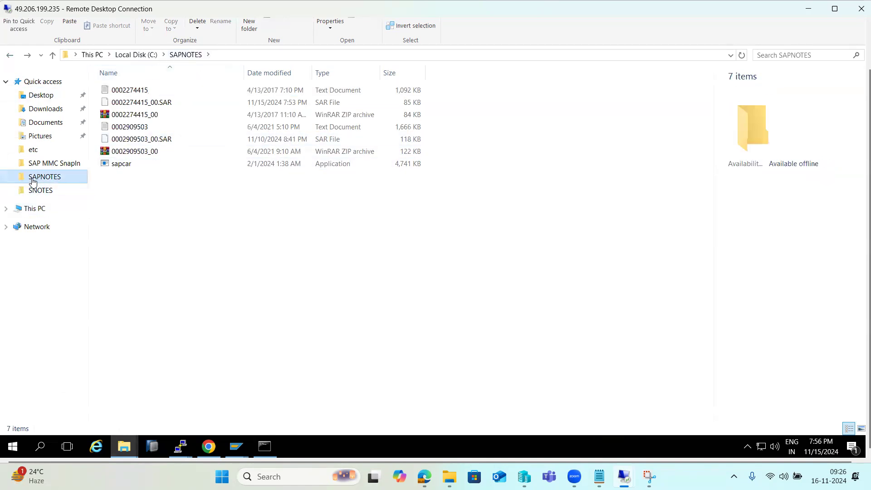
left_click(40, 191)
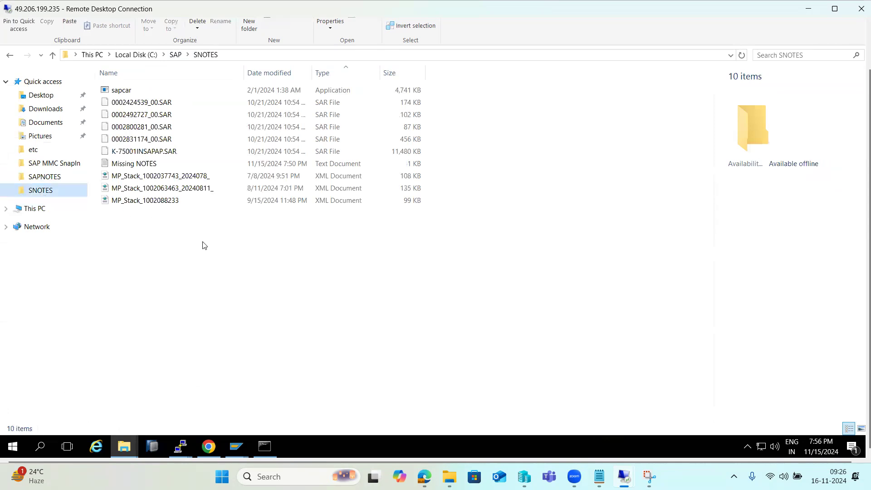
left_click(44, 177)
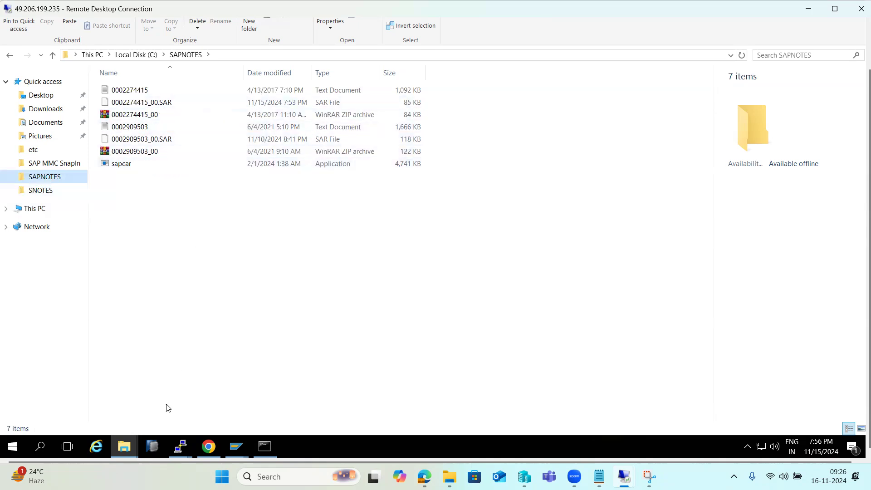
mouse_move(128, 448)
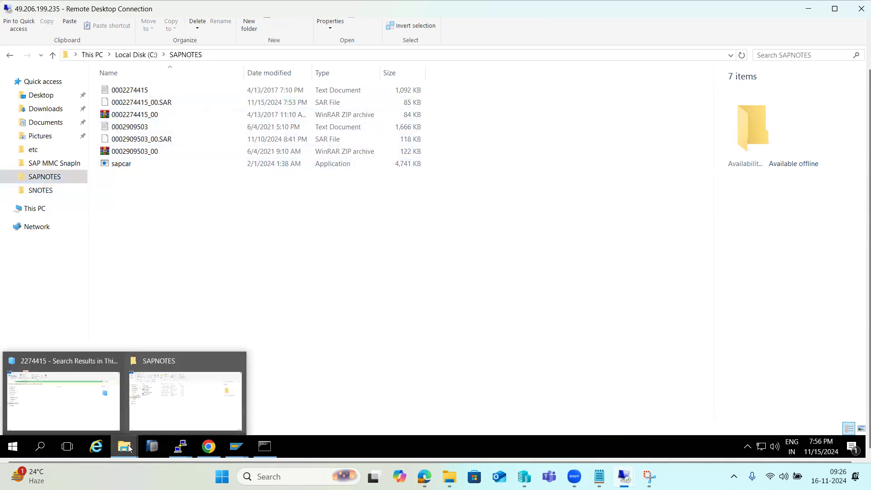
left_click(74, 412)
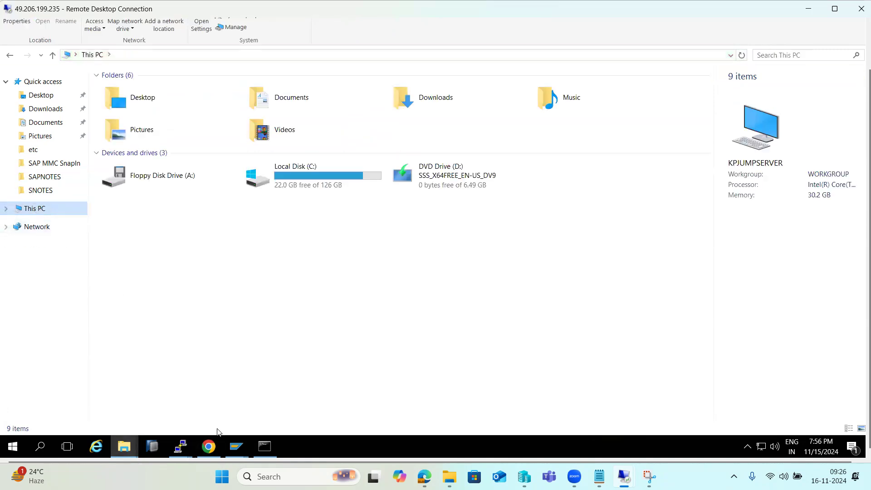
Return to Software Update Manager in Chrome, highlight the current phase name and review the error message above the missing SAP Notes
left_click(208, 447)
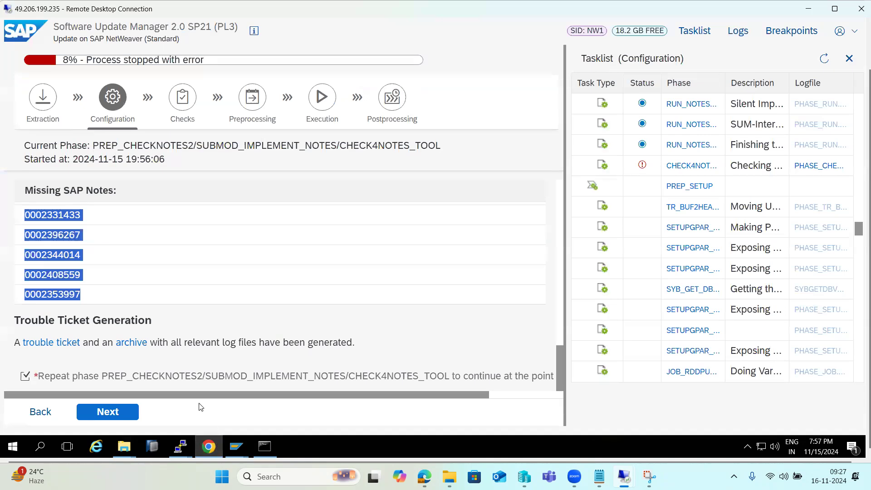
left_click_drag(196, 145, 471, 164)
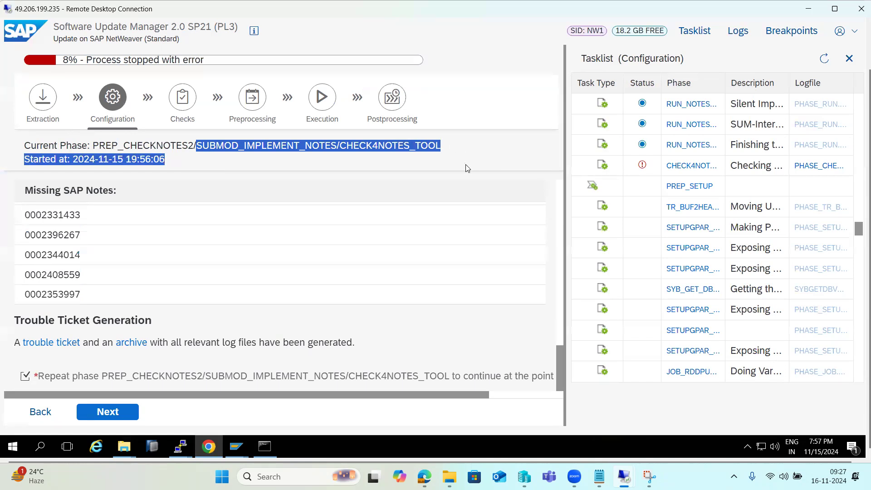
scroll(151, 338, "up", 15)
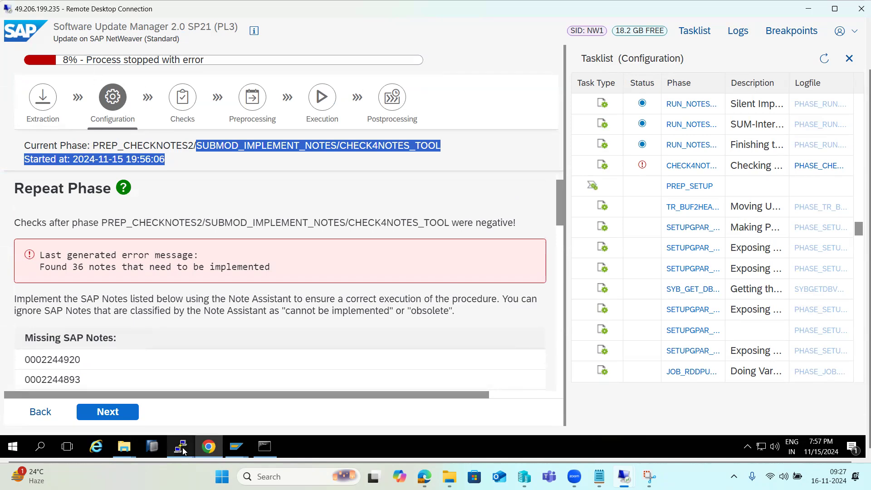
Show the remote server's desktop and switch to Microsoft Edge on the local computer
left_click(208, 446)
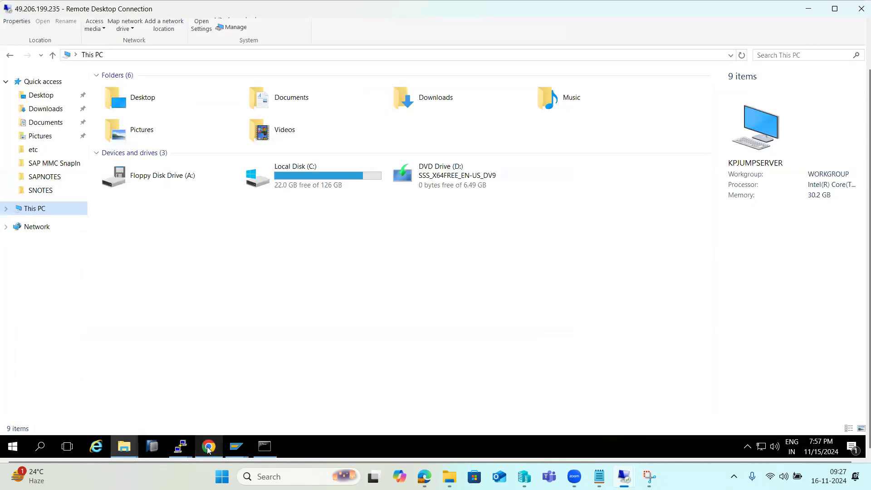
right_click(335, 441)
left_click(359, 363)
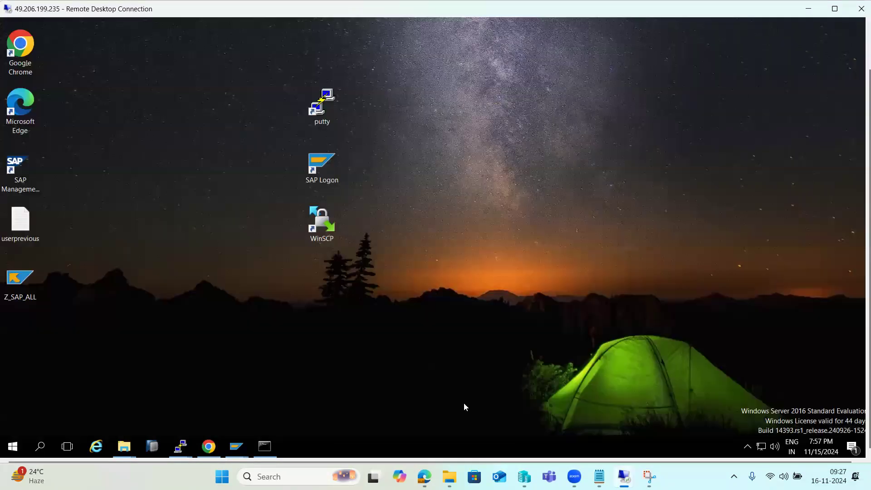
left_click(425, 476)
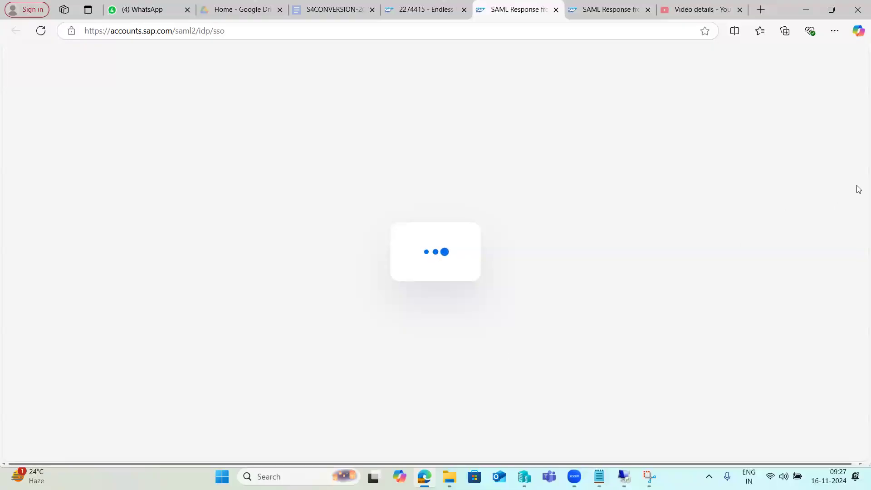